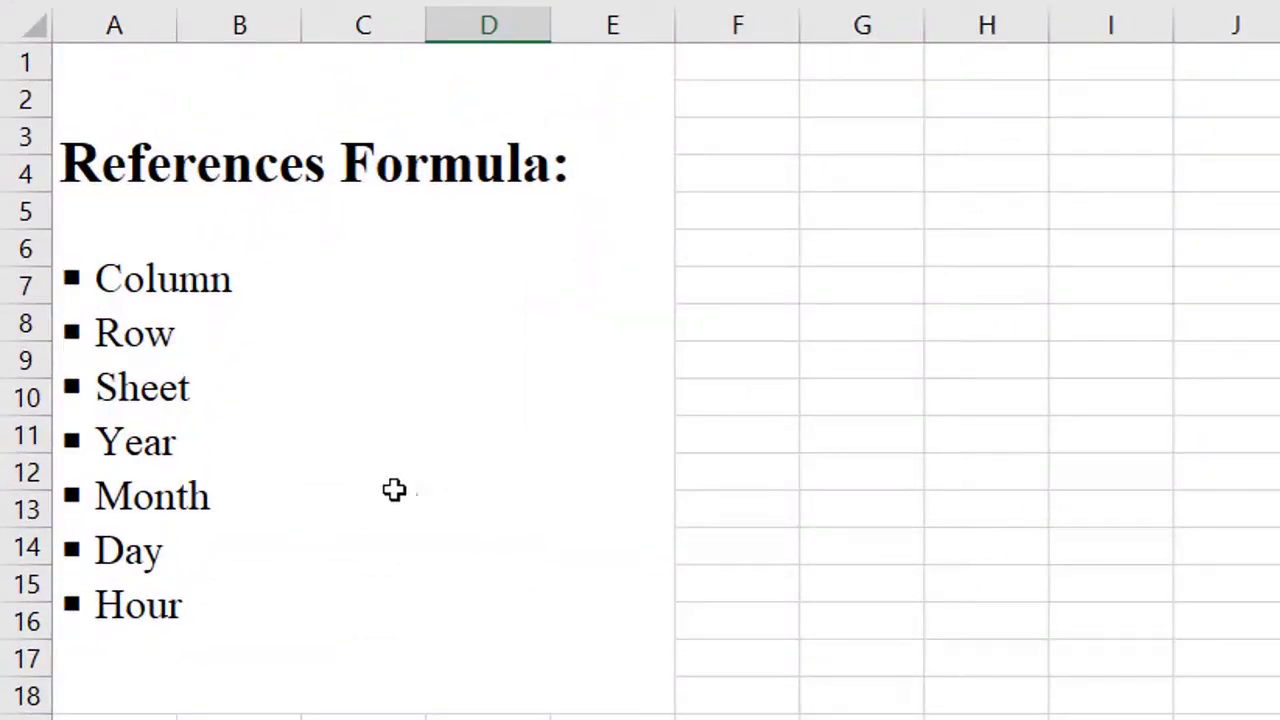
Enter =COLUMN(I2) in cell G6 and fill the referenced cell I2 with yellow.
left_click(260, 137)
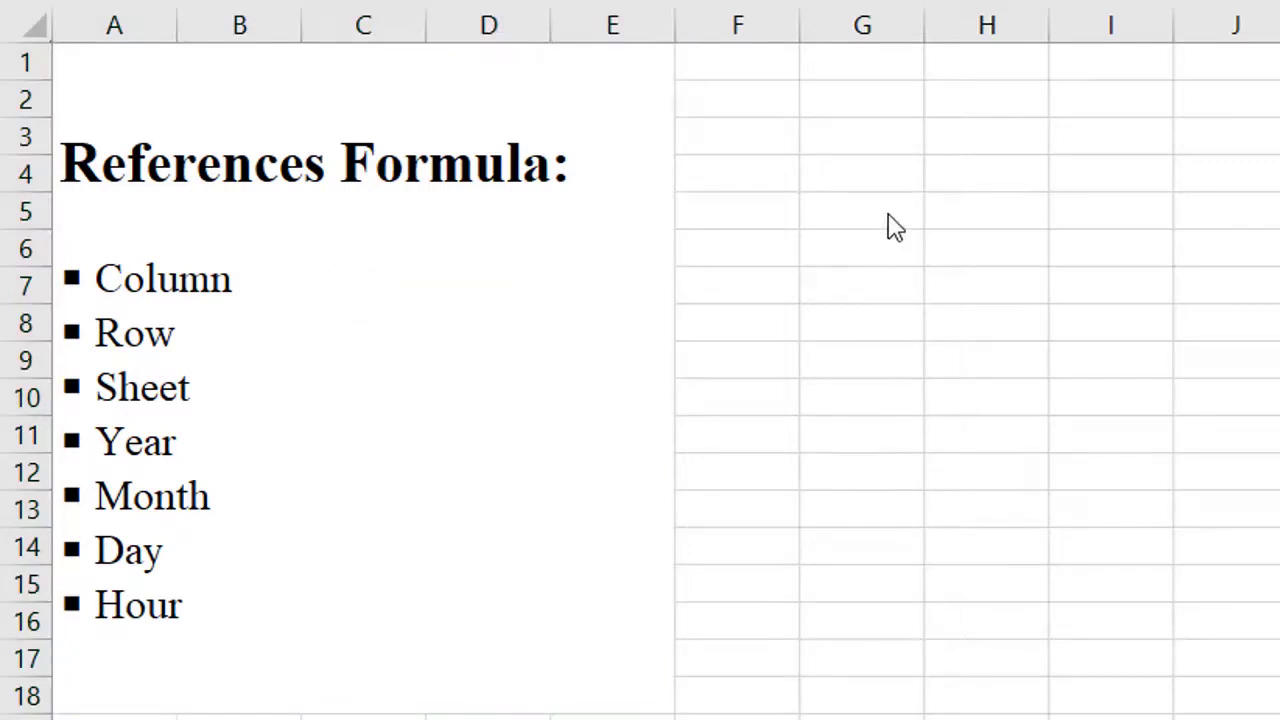
key("ctrl+a")
left_click(888, 245)
type("=")
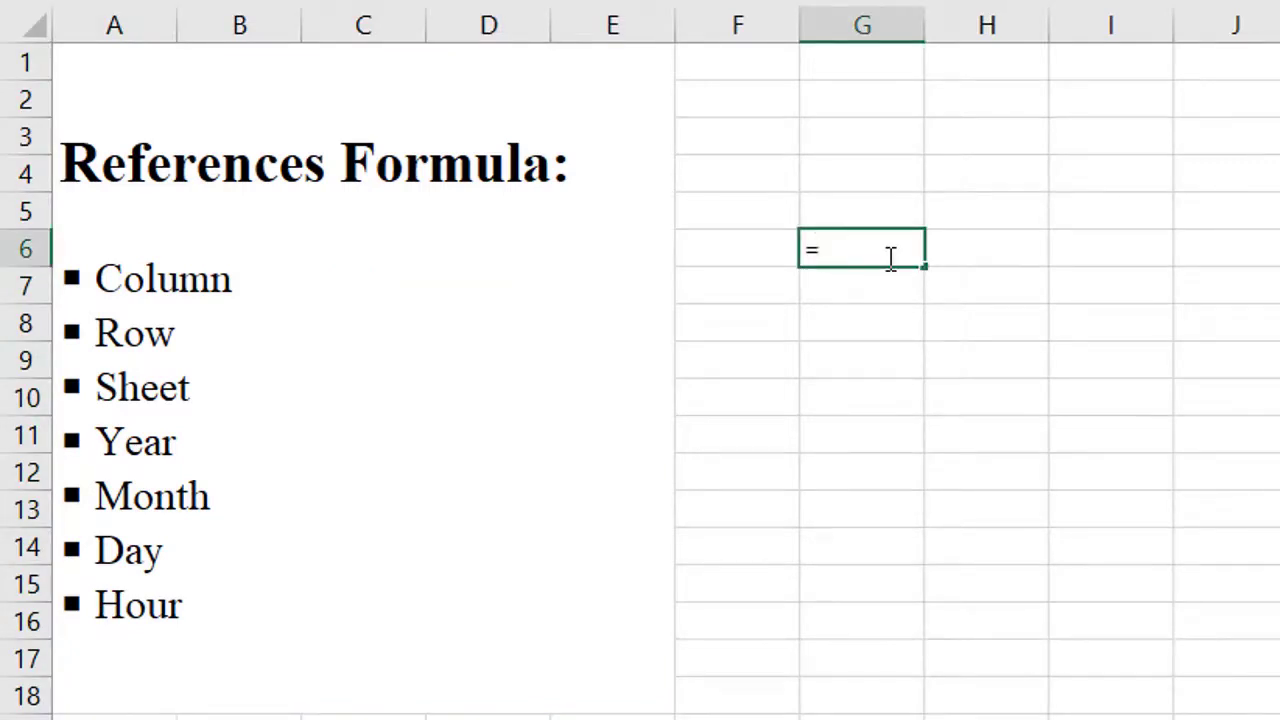
type("colu")
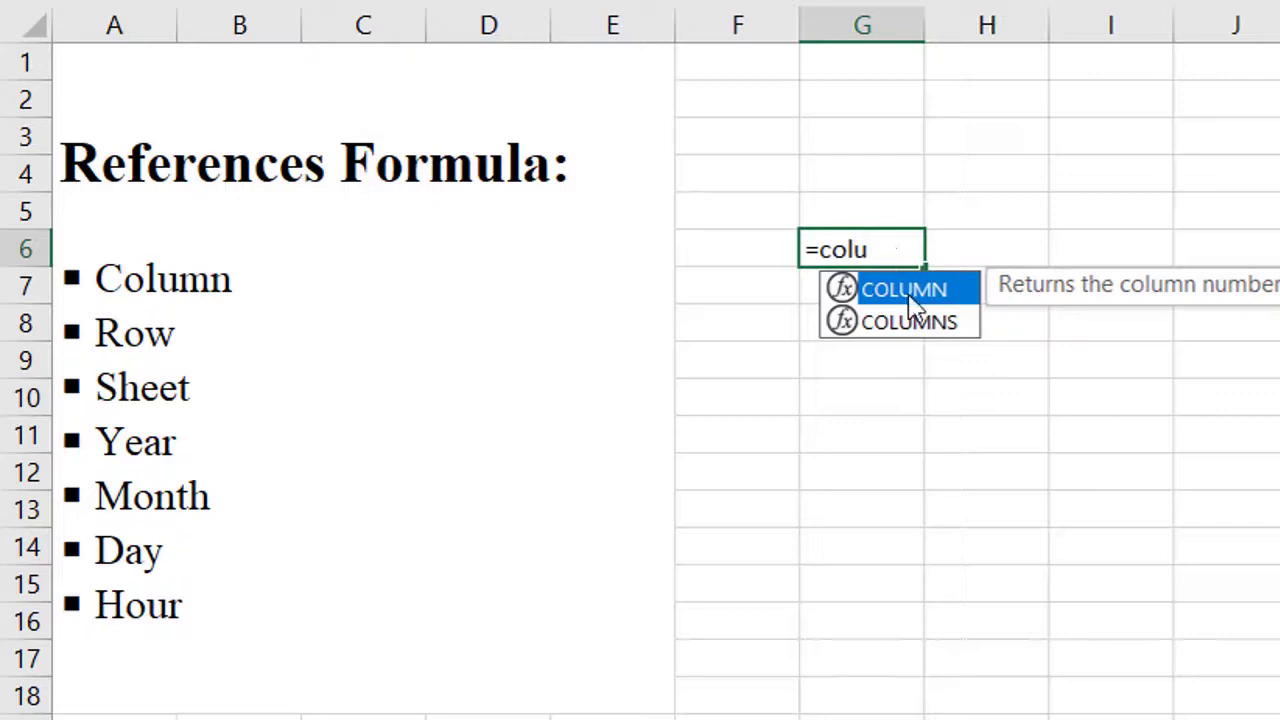
double_click(906, 291)
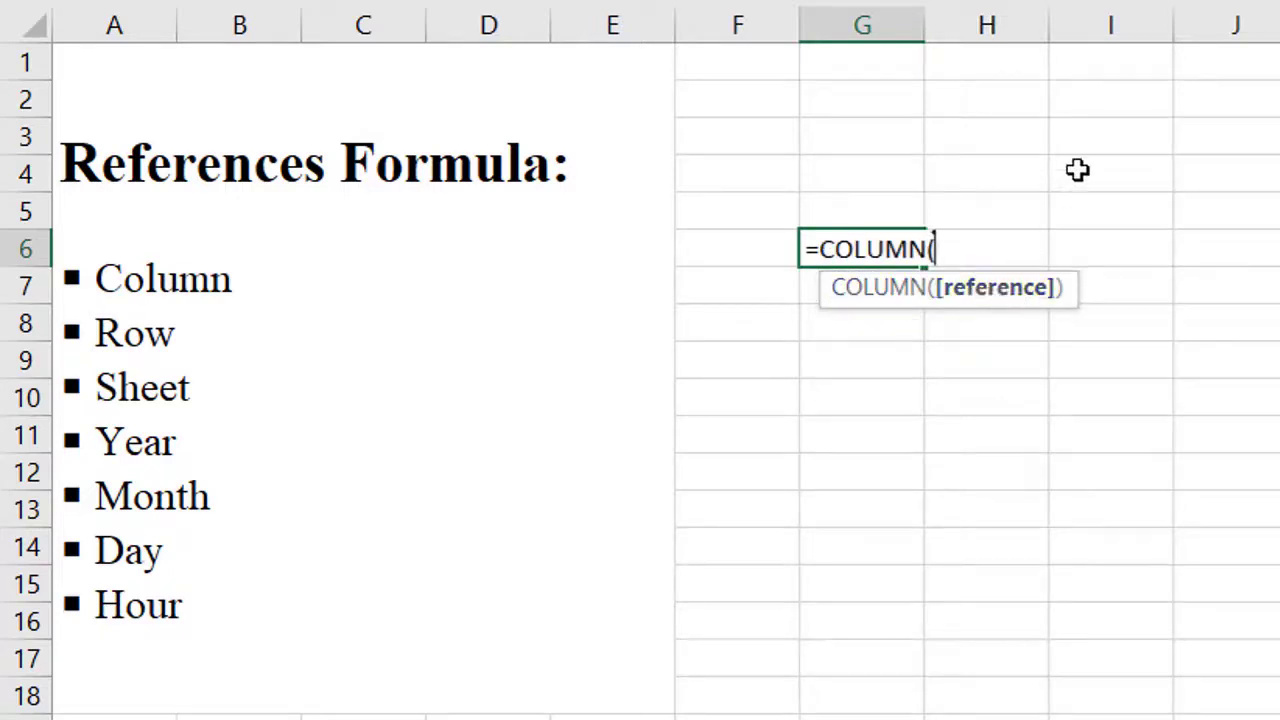
left_click(1114, 102)
type(")")
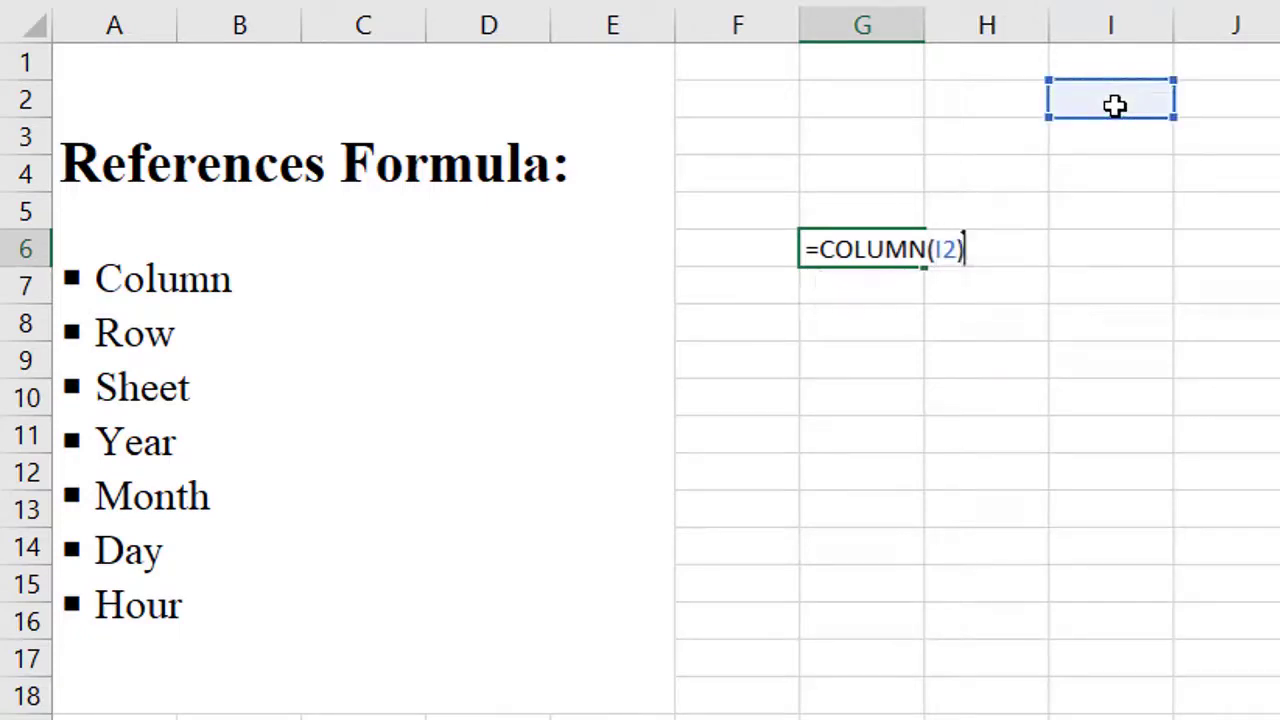
key("Return")
key("Up")
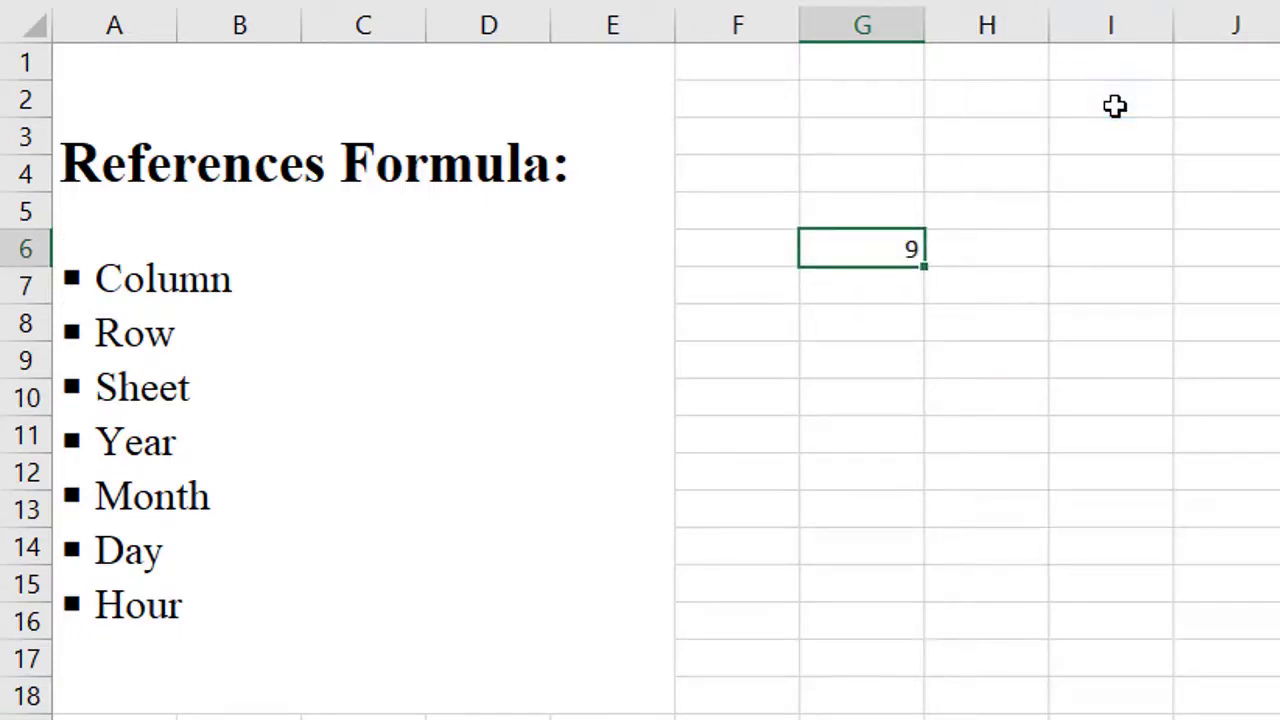
left_click(1115, 106)
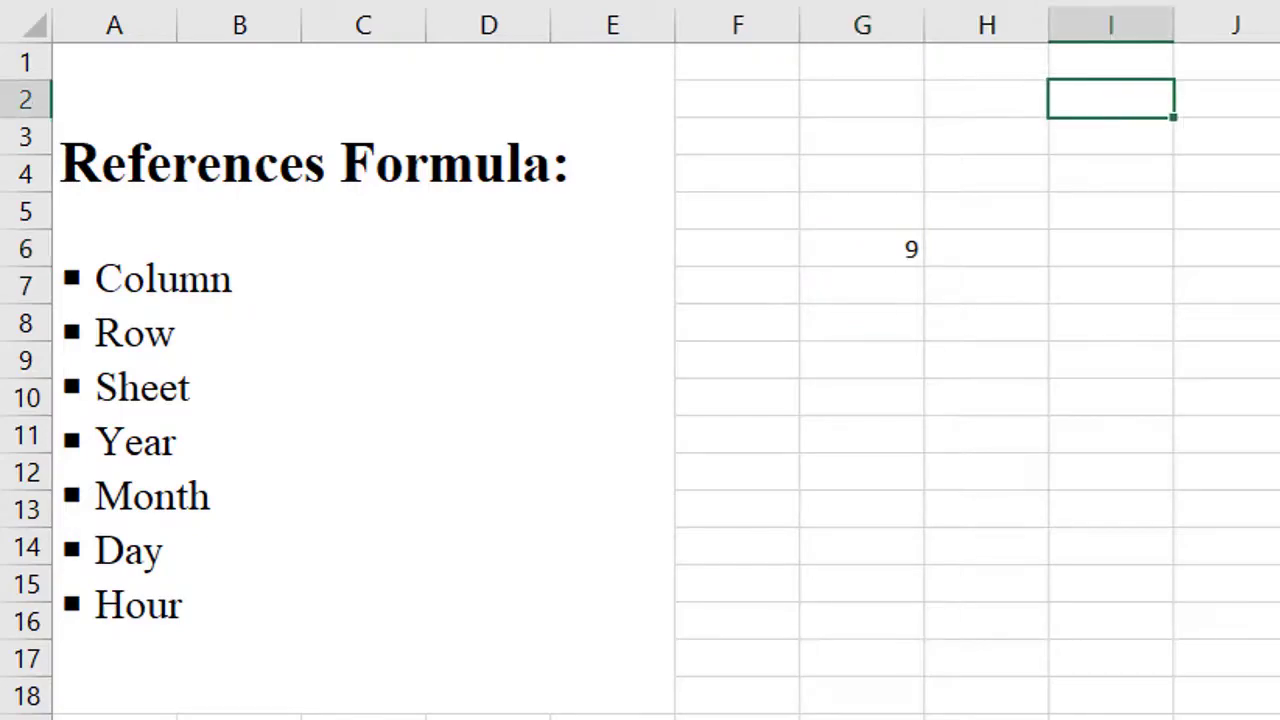
left_click(883, 294)
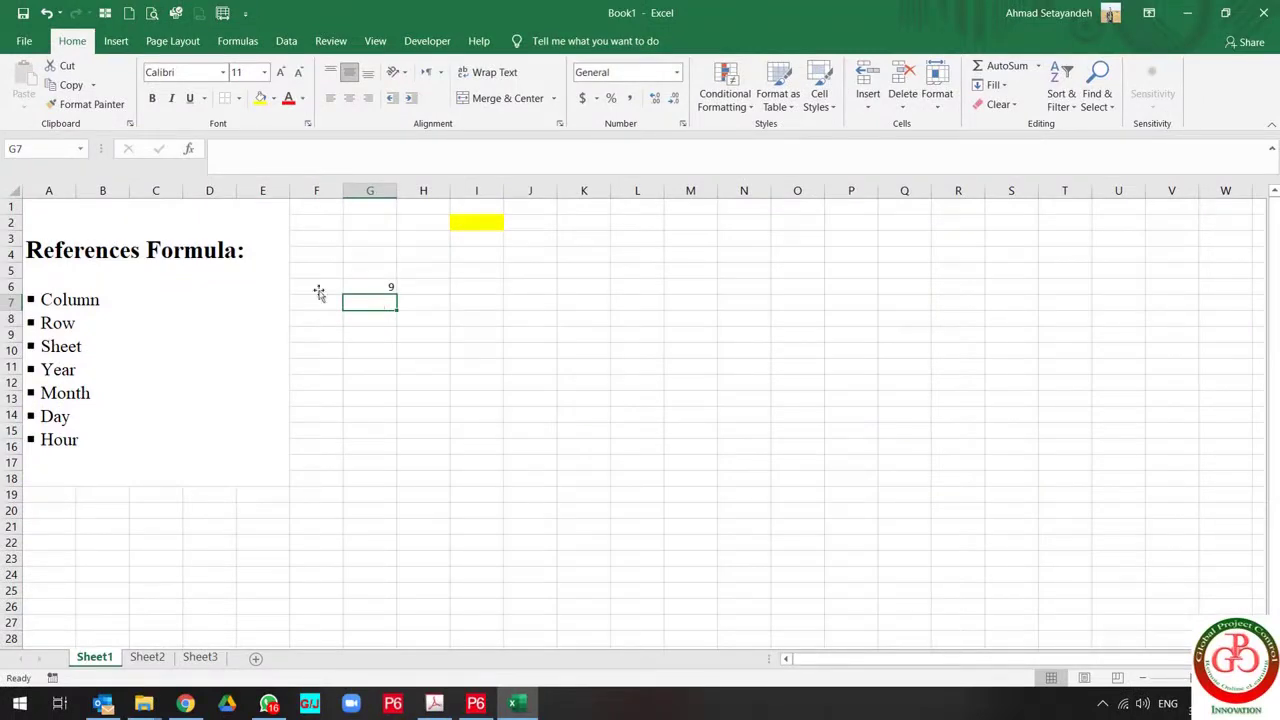
Count the columns from A up to I by selecting them one after another, and compare with the COLUMN formula in G6.
left_click(52, 190)
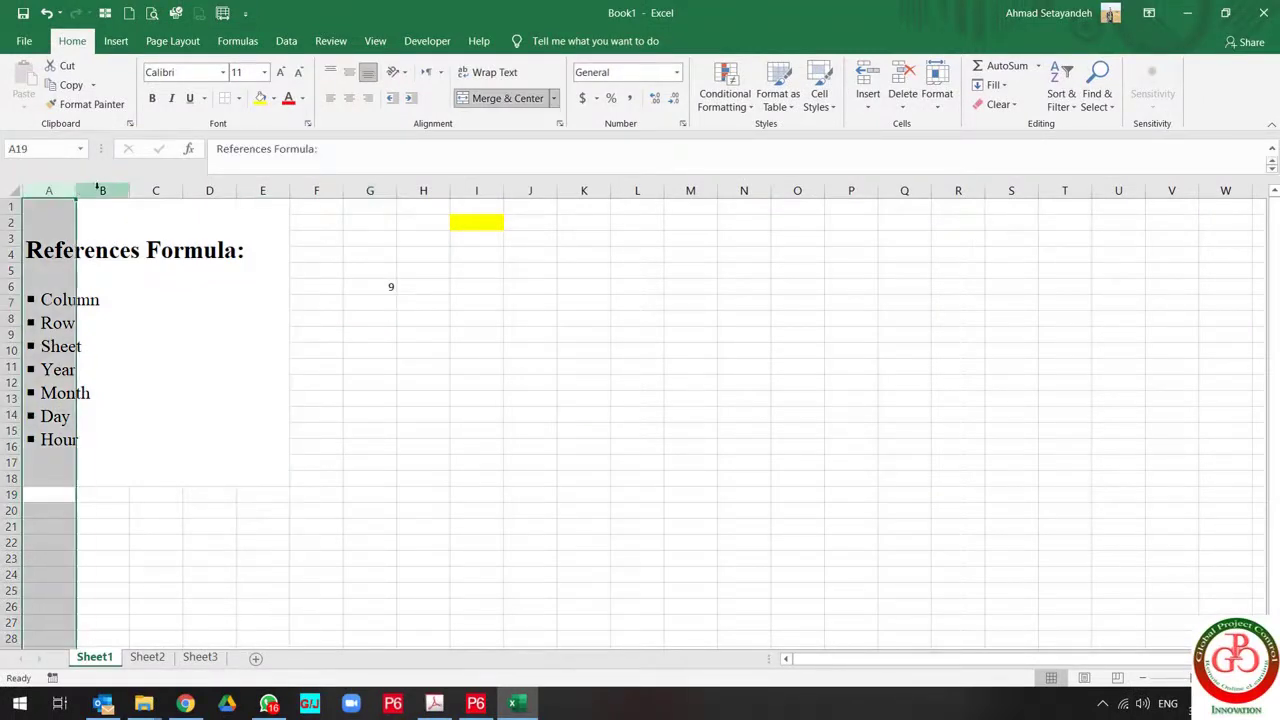
left_click(102, 190, "ctrl")
left_click(221, 190, "ctrl")
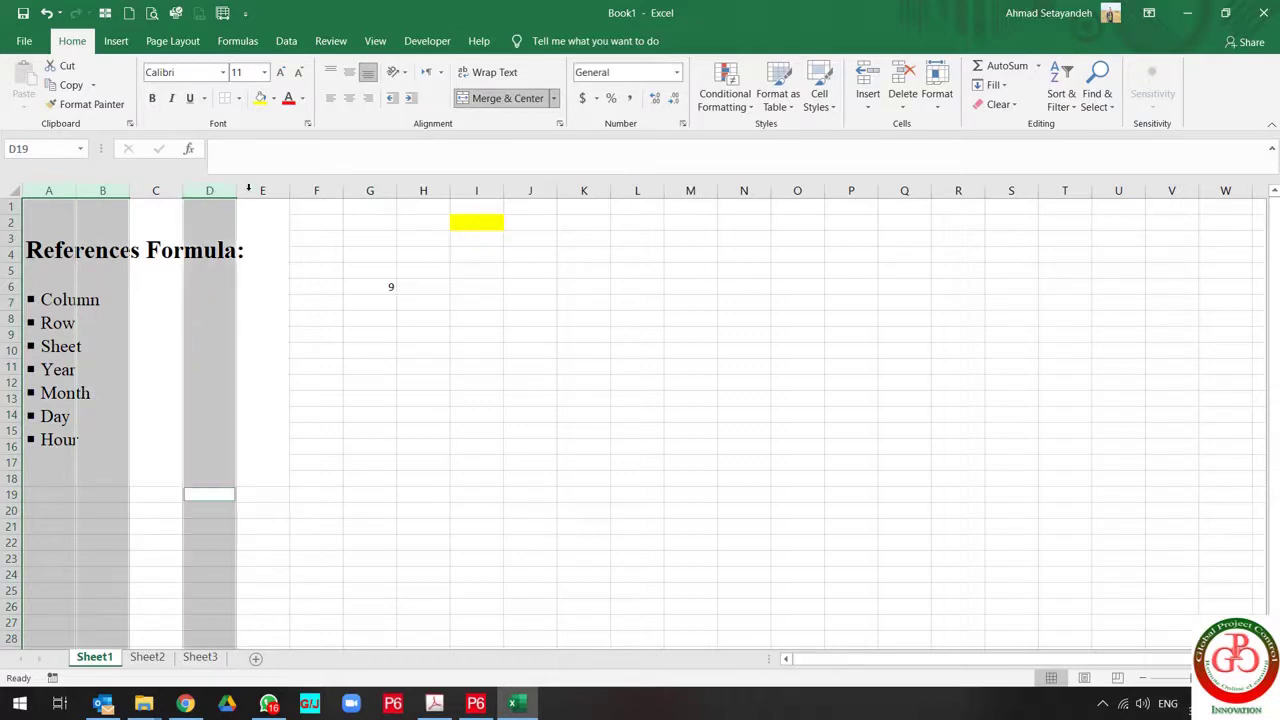
left_click(265, 190, "ctrl")
left_click(316, 190, "ctrl")
left_click(372, 191, "ctrl")
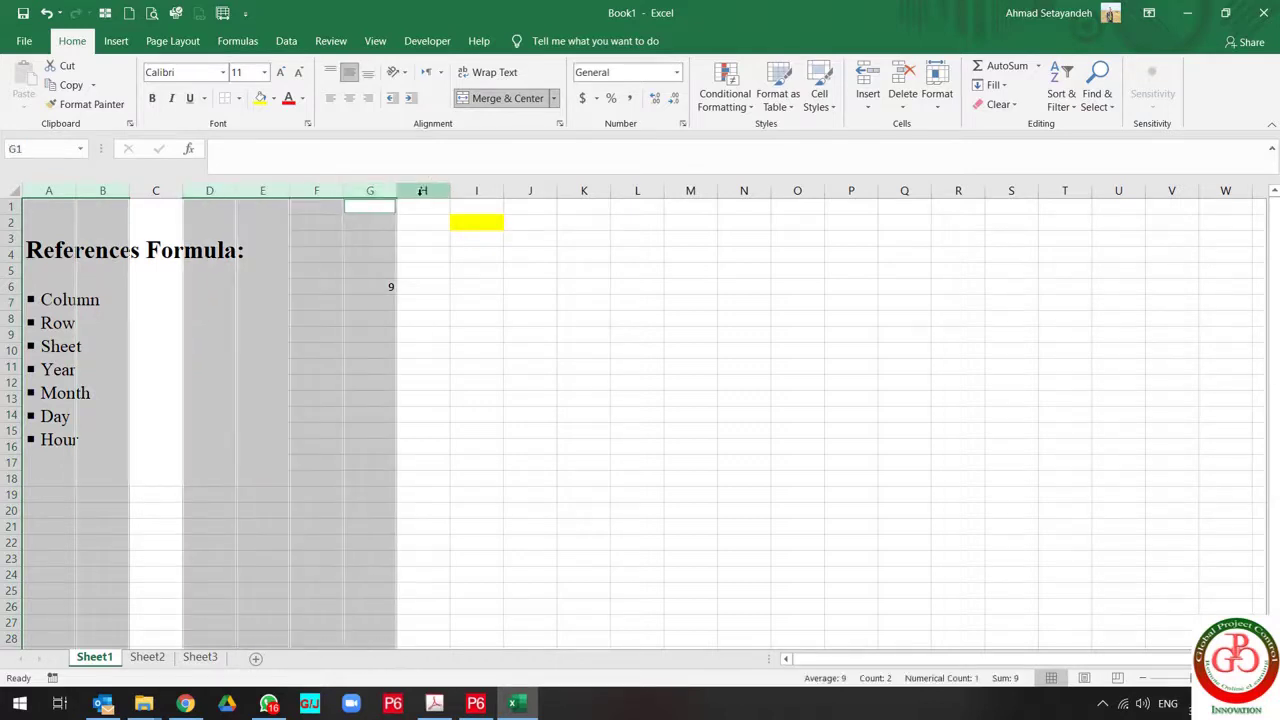
left_click(423, 191, "ctrl")
left_click(475, 193, "ctrl")
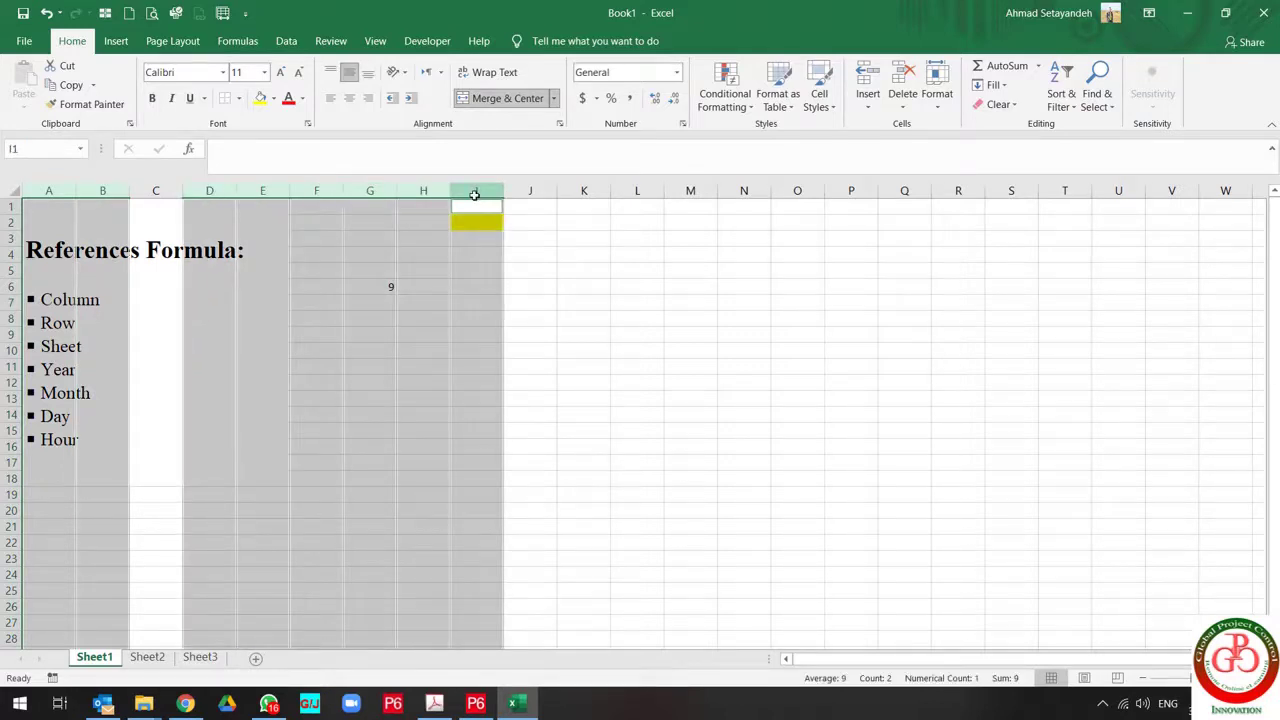
left_click(369, 285)
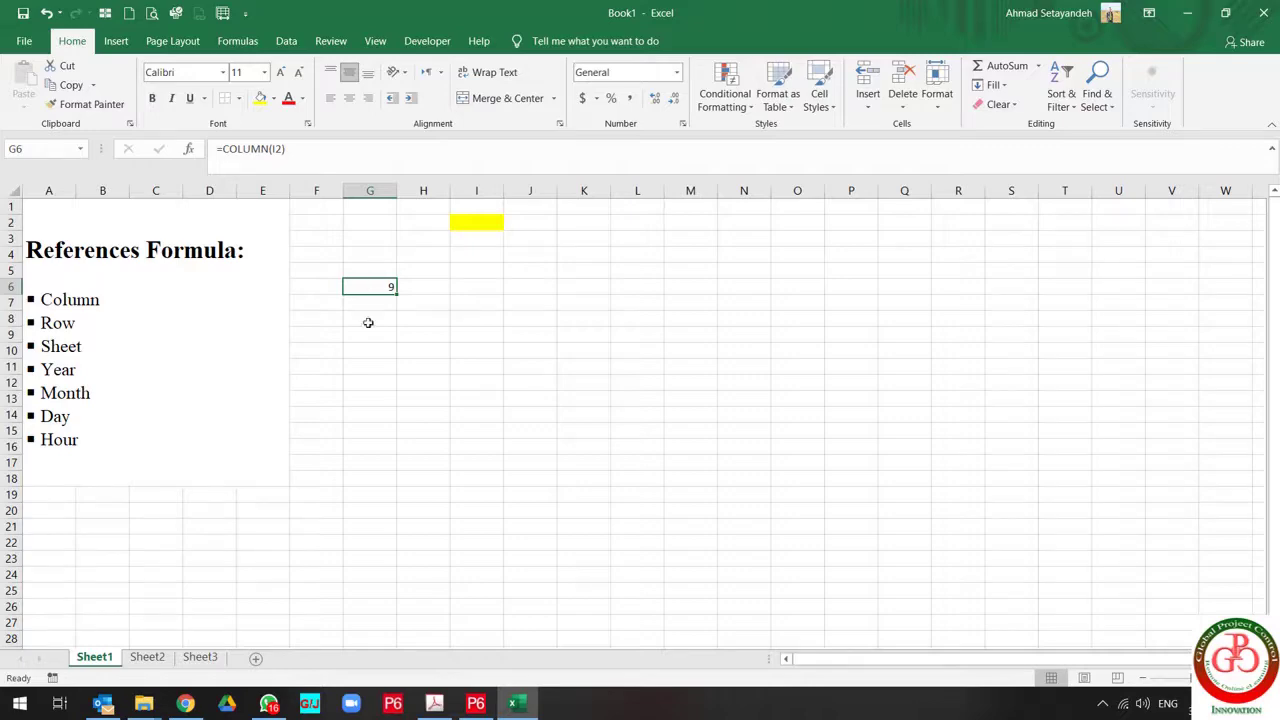
Examine the activity table on Sheet2 across to its baseline date columns and down to its last row.
left_click(160, 656)
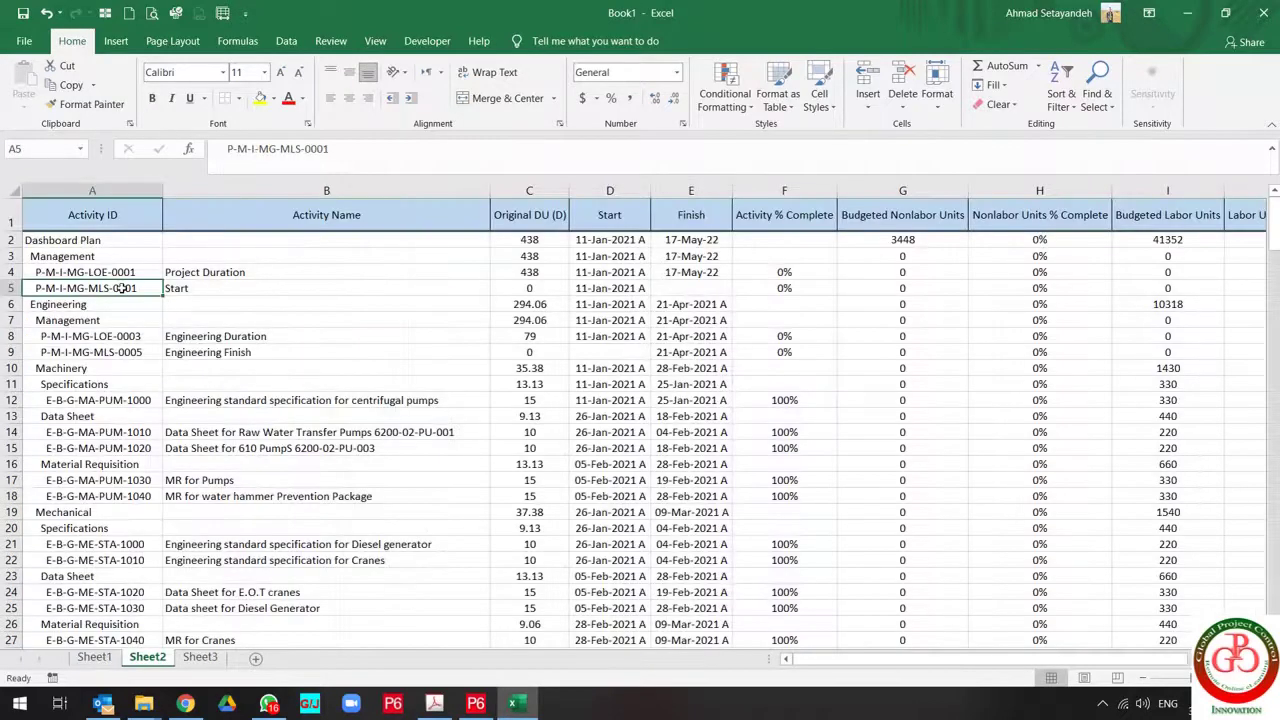
key("Right")
key("Right")
key("Right")
key("Right")
key("Right")
key("Right")
key("Right")
key("Right")
key("Right")
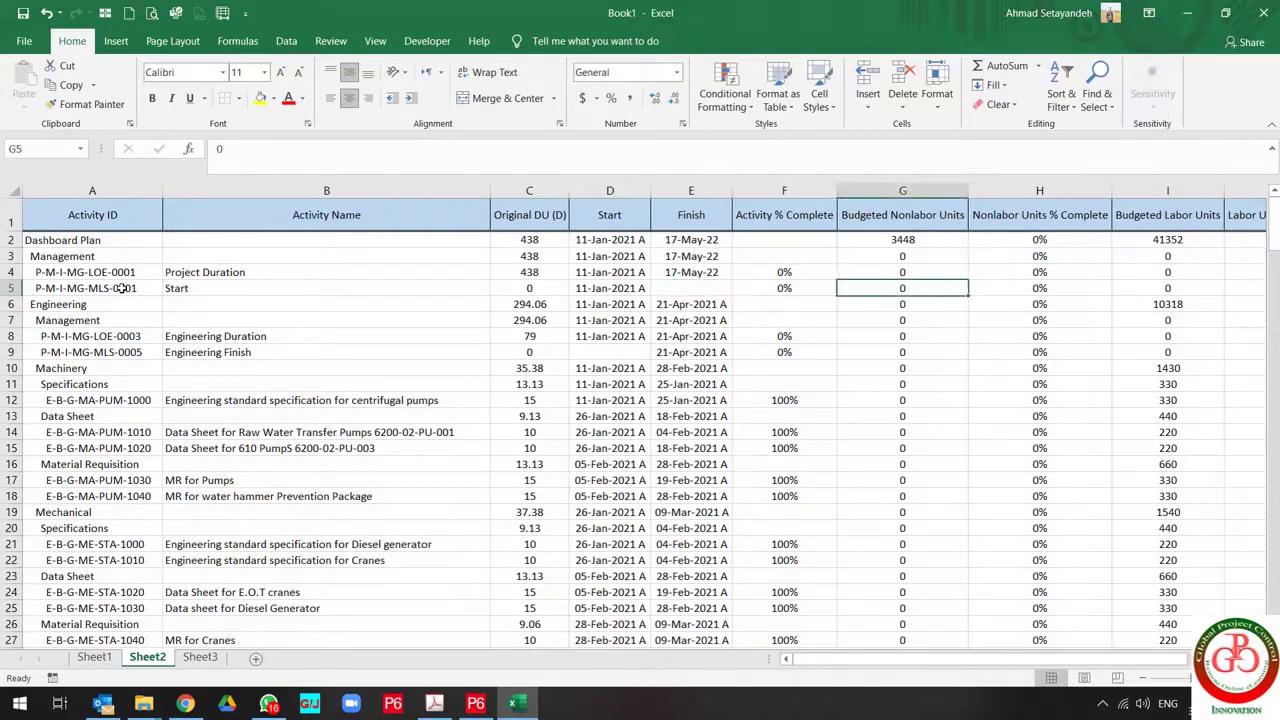
key("Right")
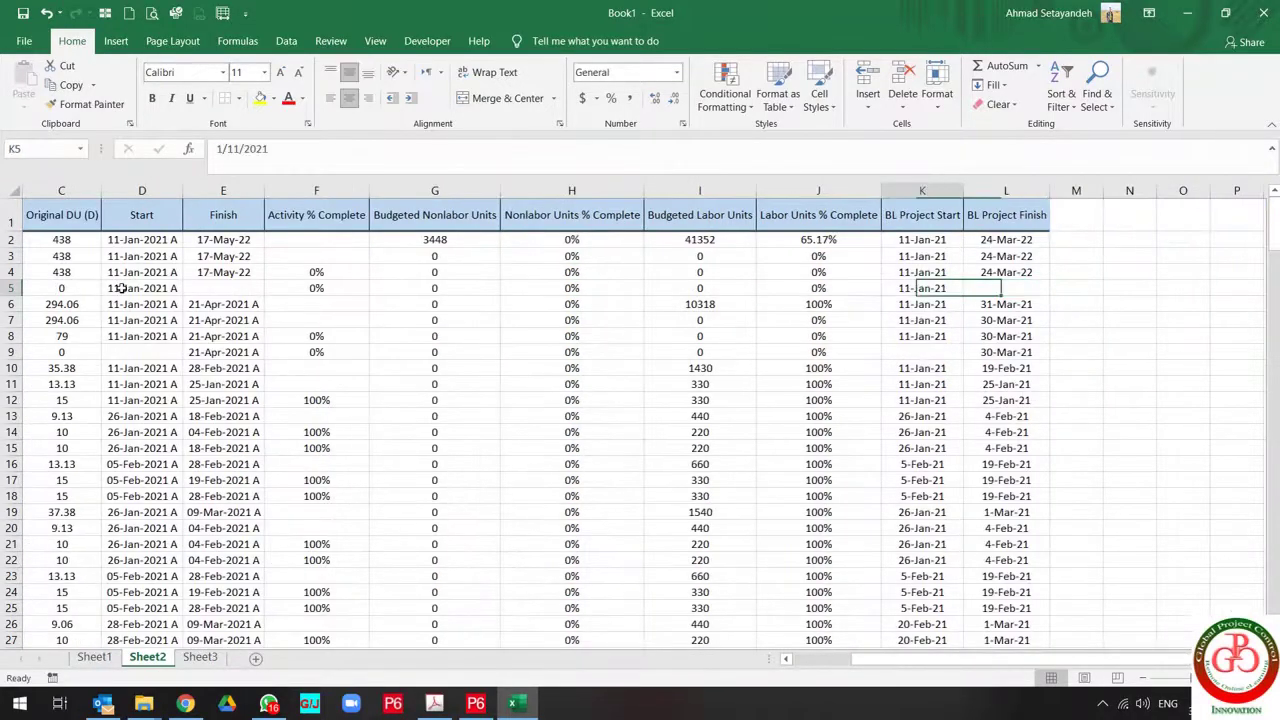
key("Home")
key("ctrl+Down")
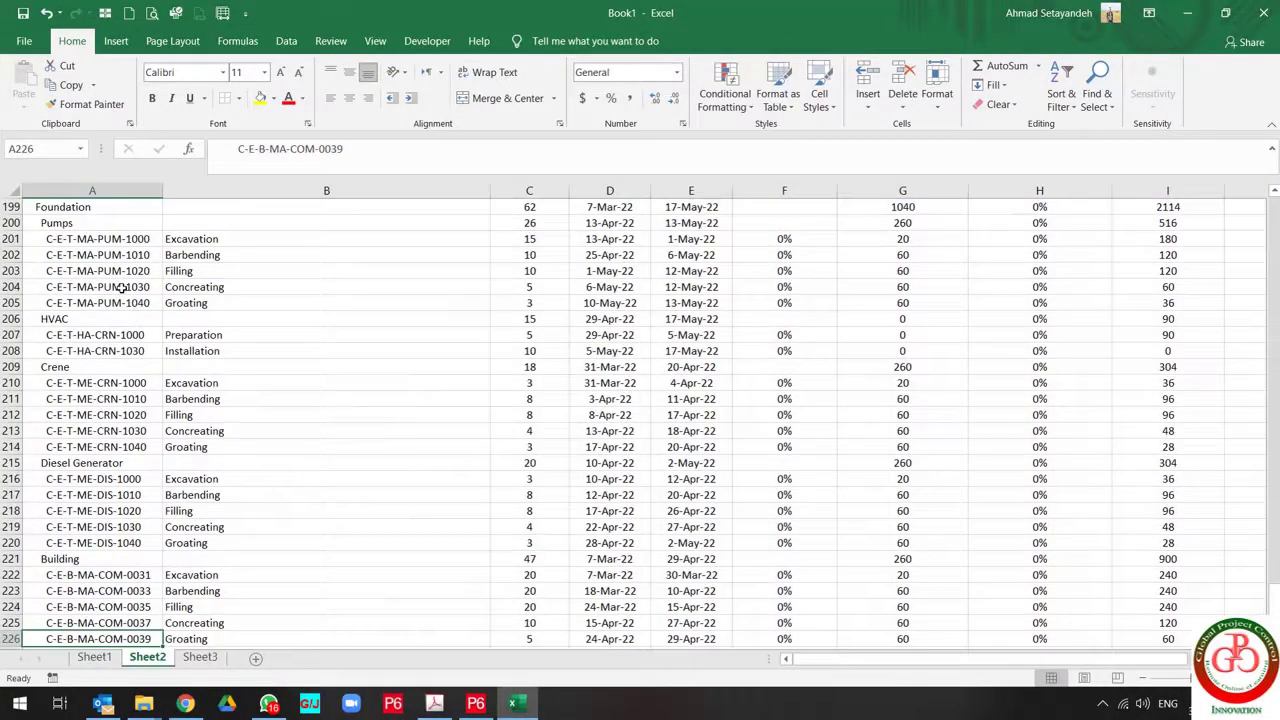
key("ctrl+Home")
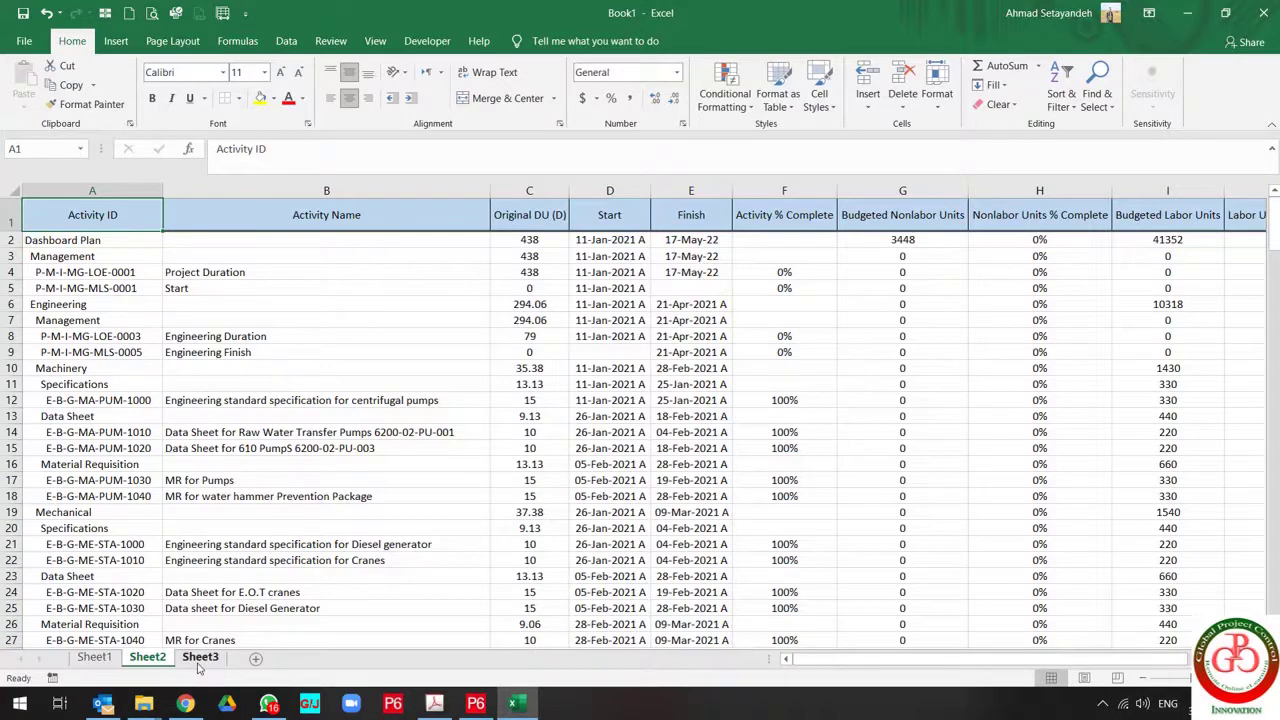
On Sheet1, enter =ROW(K6) in cell G7 and fill that cell with yellow.
left_click(94, 657)
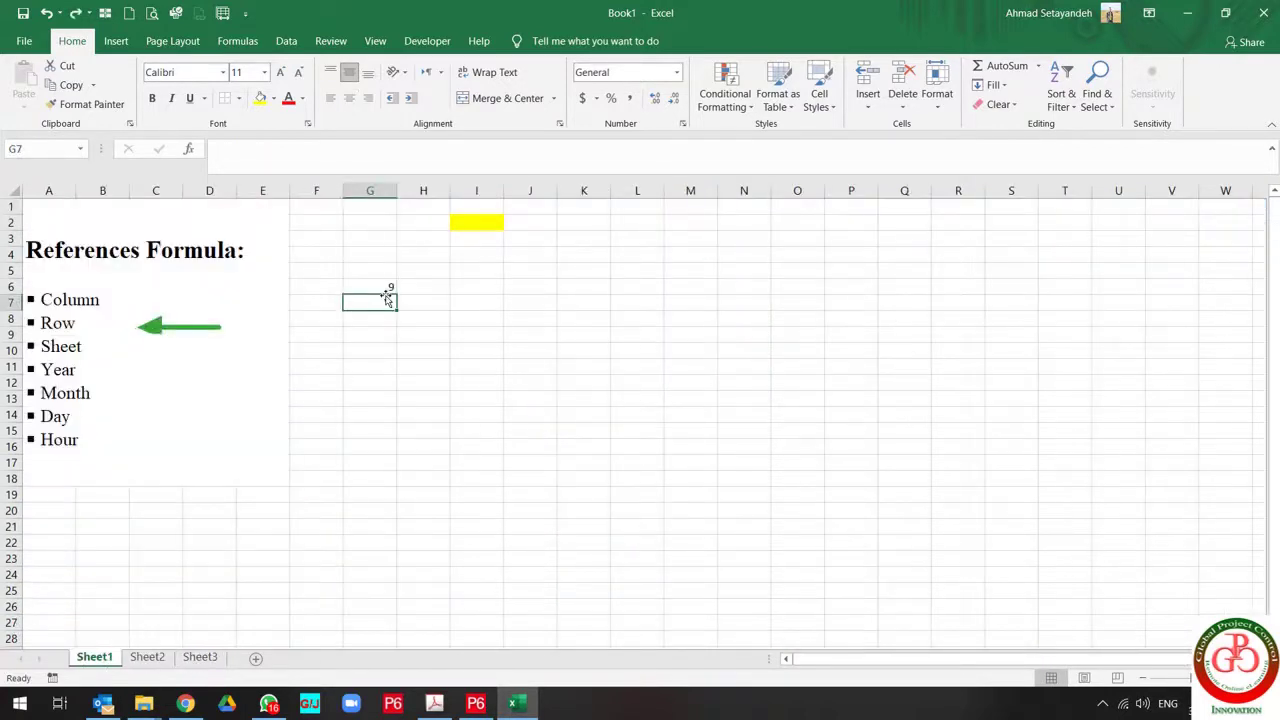
type("=")
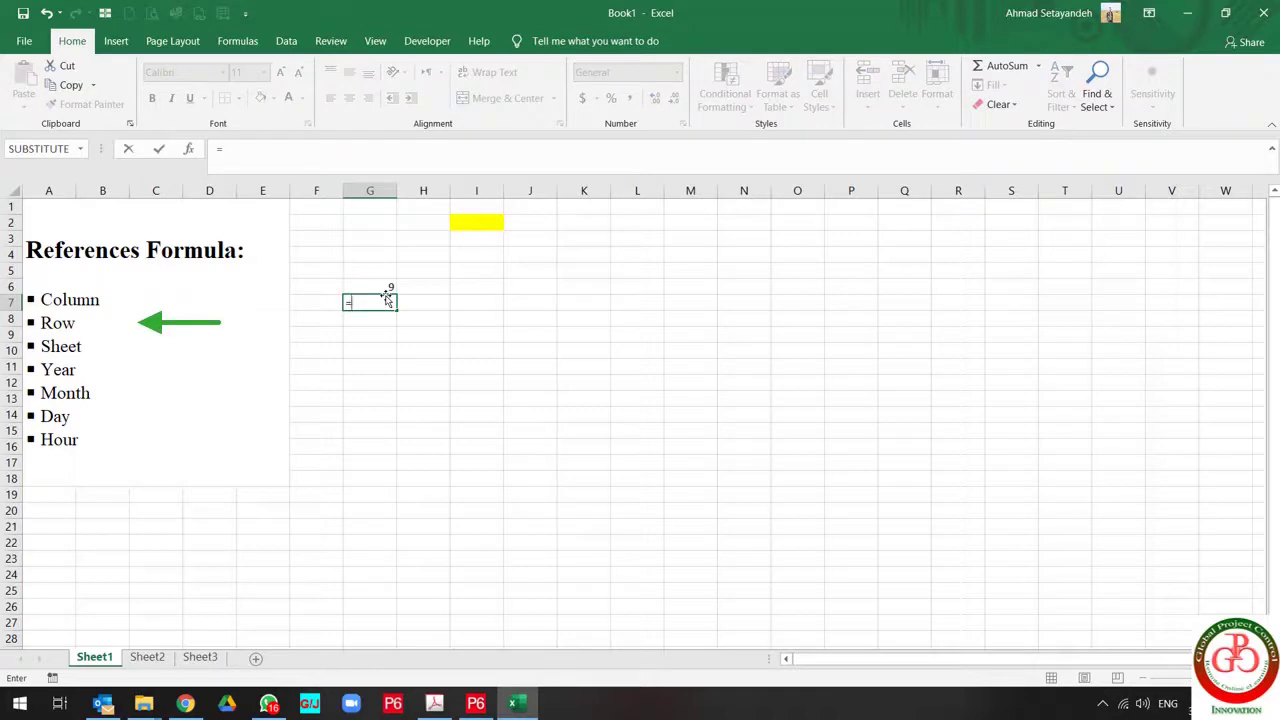
type("row")
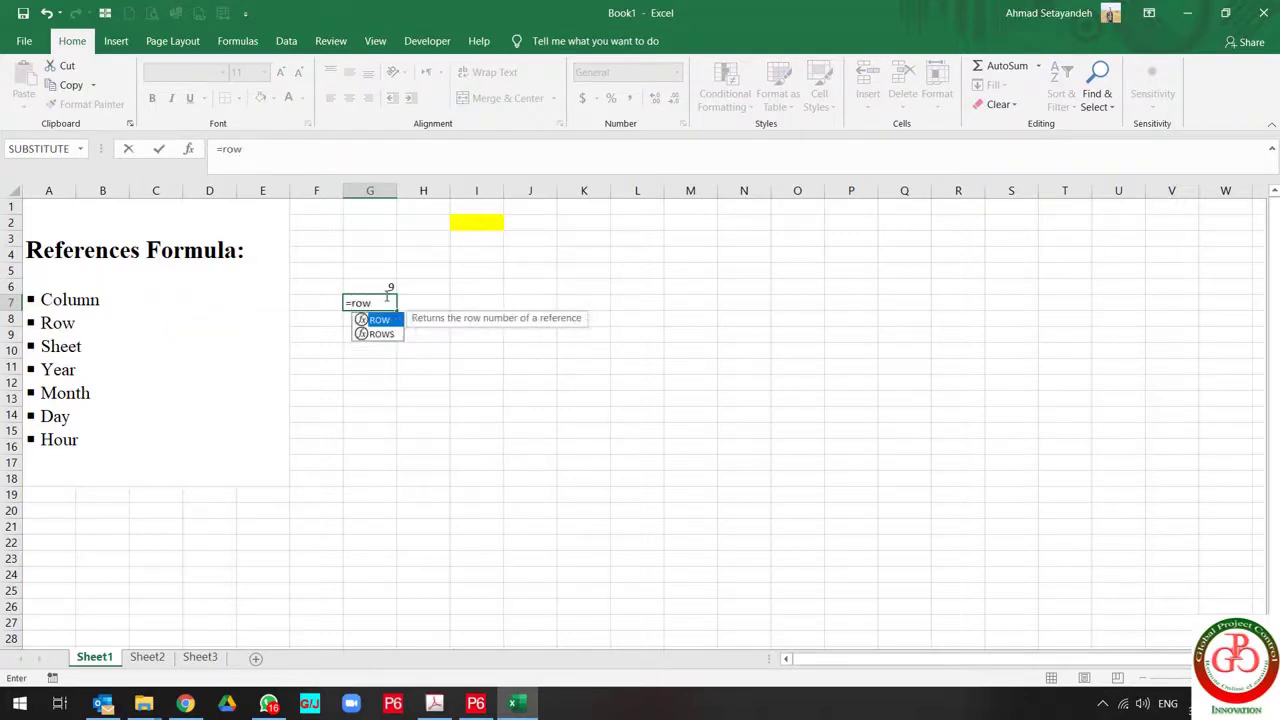
type("(")
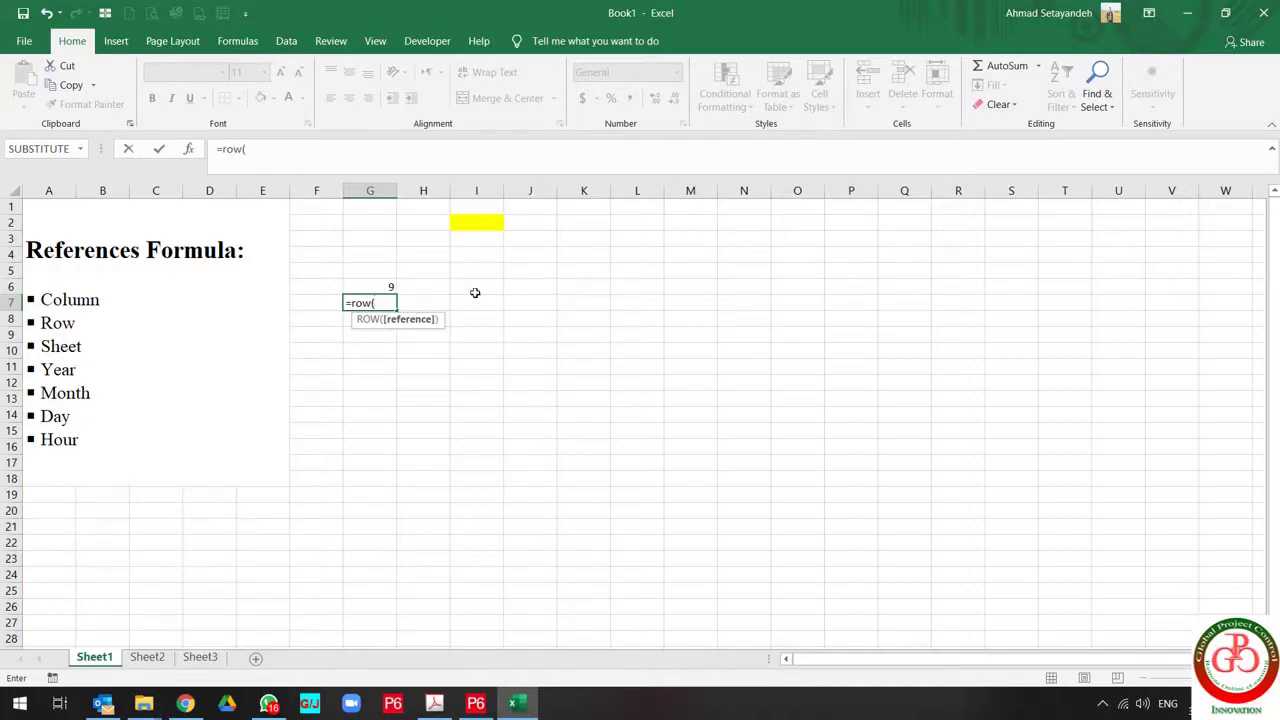
left_click(576, 287)
type(")")
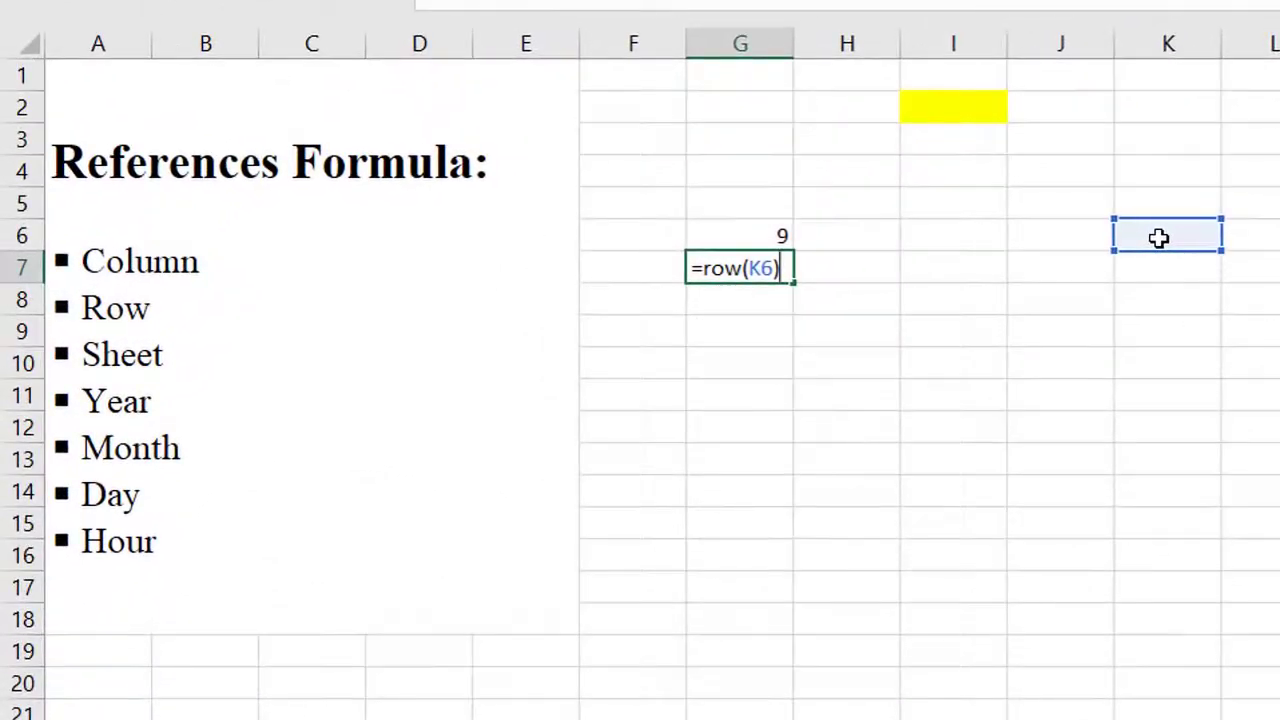
key("Return")
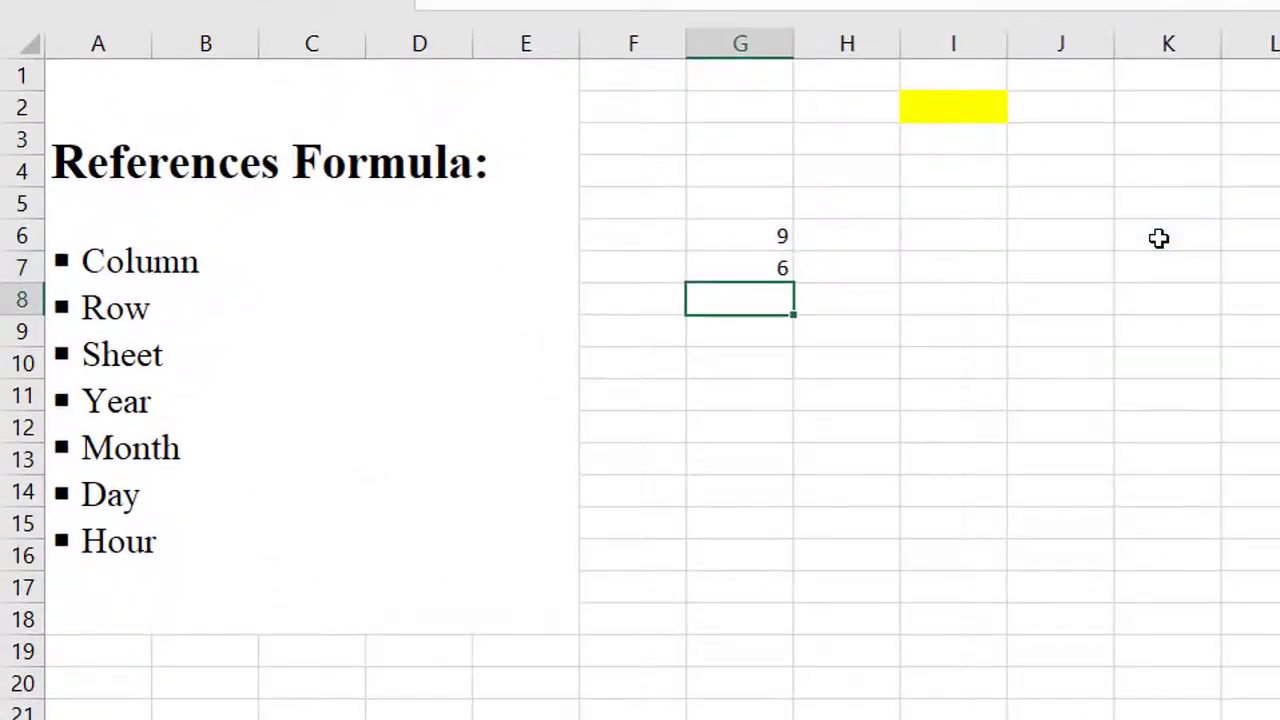
left_click(742, 268)
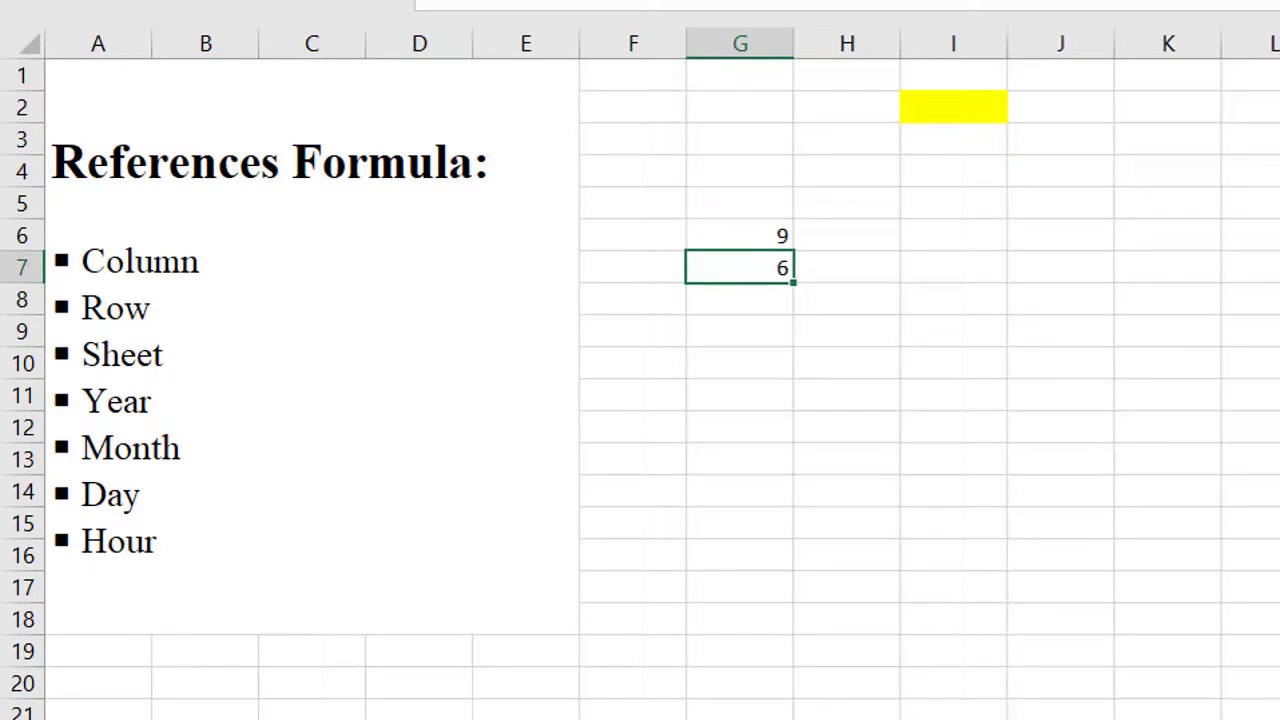
key("F4")
Enter the letter K in cell XFC111, near the far end of Sheet1's columns.
left_click(1235, 420)
key("ctrl+Right")
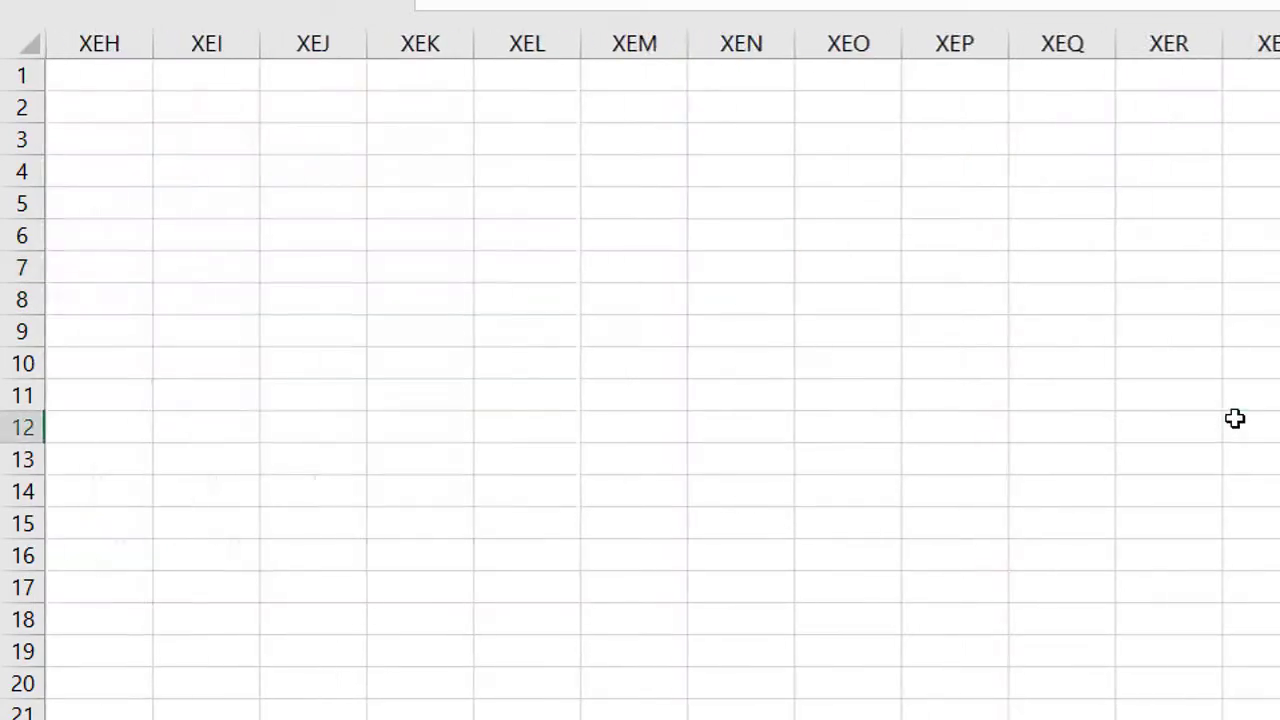
key("Down")
key("Down")
key("Down")
key("Down")
key("Down")
key("Down")
key("Down")
key("Down")
key("Down")
key("Down")
key("Down")
key("Down")
key("Down")
key("Down")
key("Down")
key("Down")
key("Down")
key("Down")
key("Down")
key("Down")
key("Down")
key("Down")
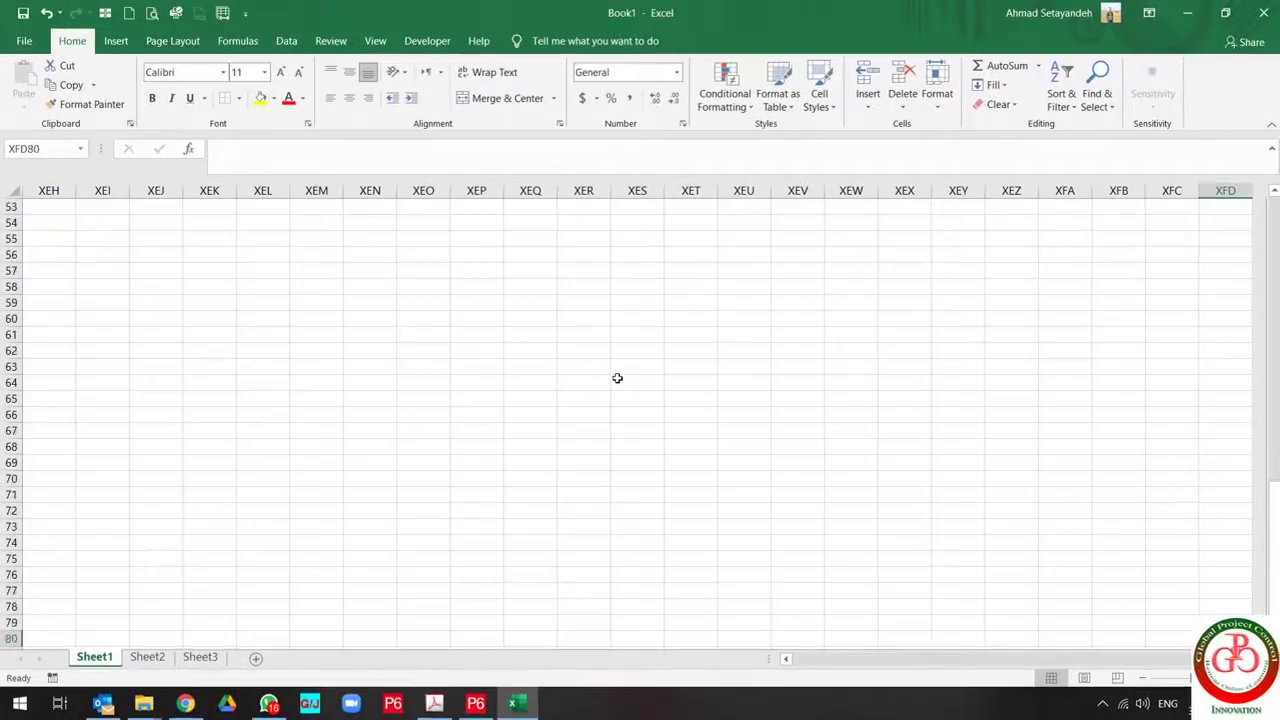
key("Down")
key("Down")
key("Down")
key("Down")
key("Down")
key("Down")
key("Down")
key("Down")
key("Down")
key("Down")
key("Down")
key("Down")
key("Down")
key("Down")
key("Down")
key("Down")
key("Down")
key("Down")
key("Down")
key("Down")
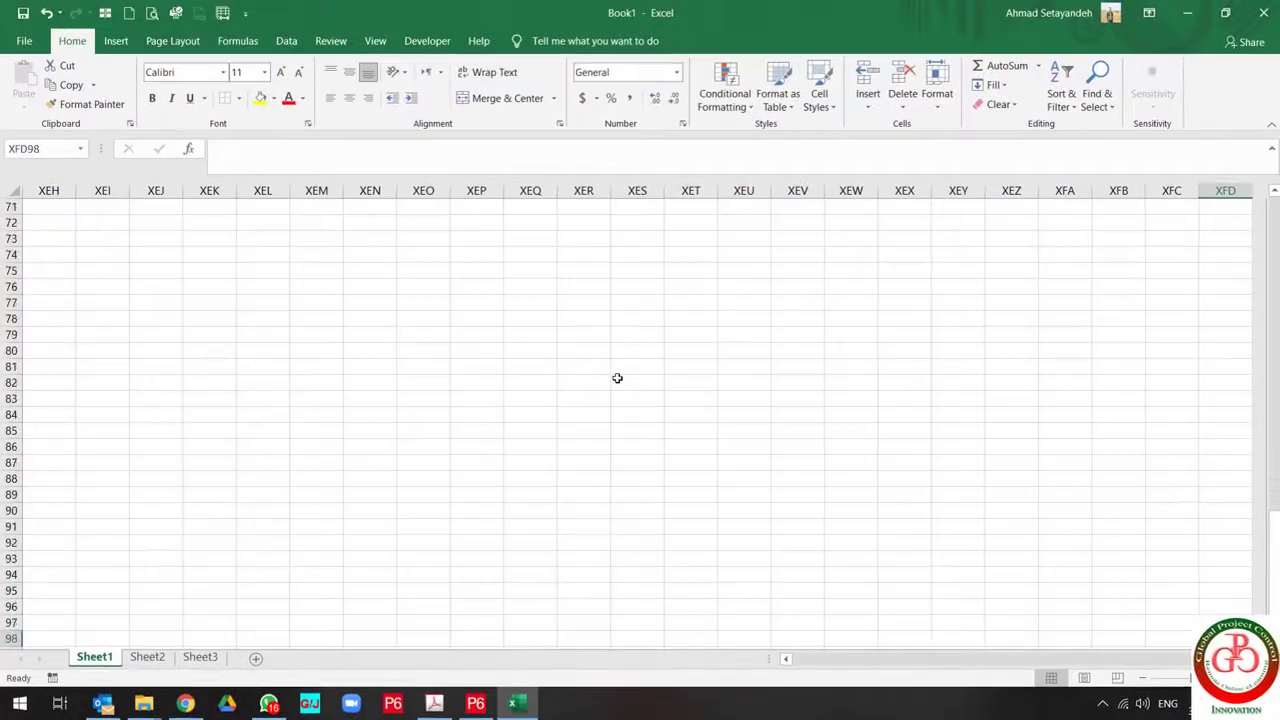
key("Left")
key("Up")
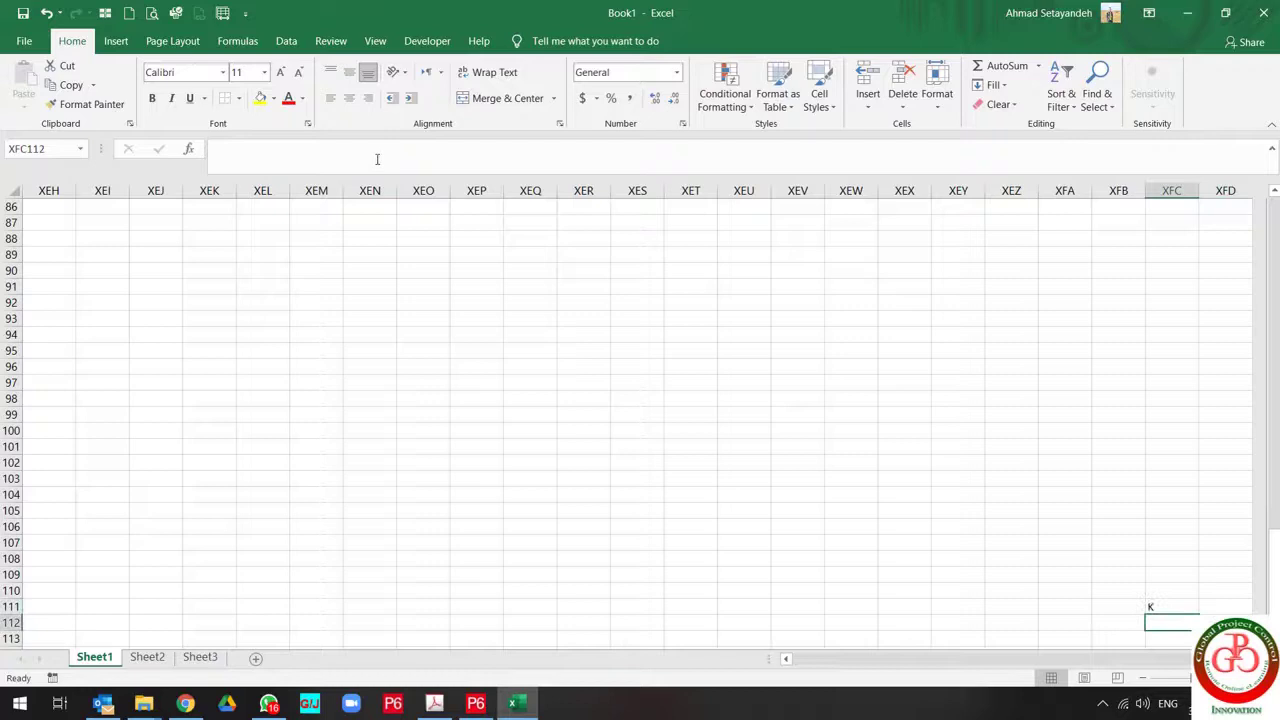
type("K")
Enter =ROW(XFC111) in the adjacent cell XFB111 to return the row number of the K cell.
key("Left")
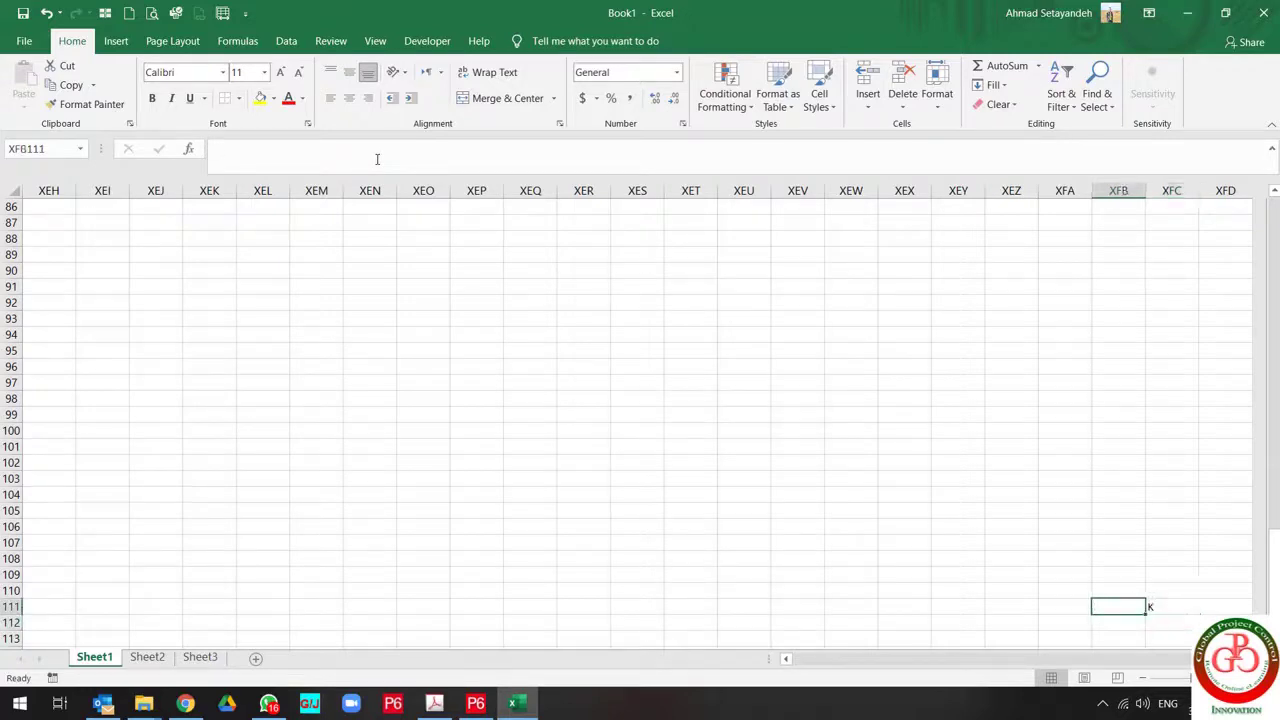
type("=r")
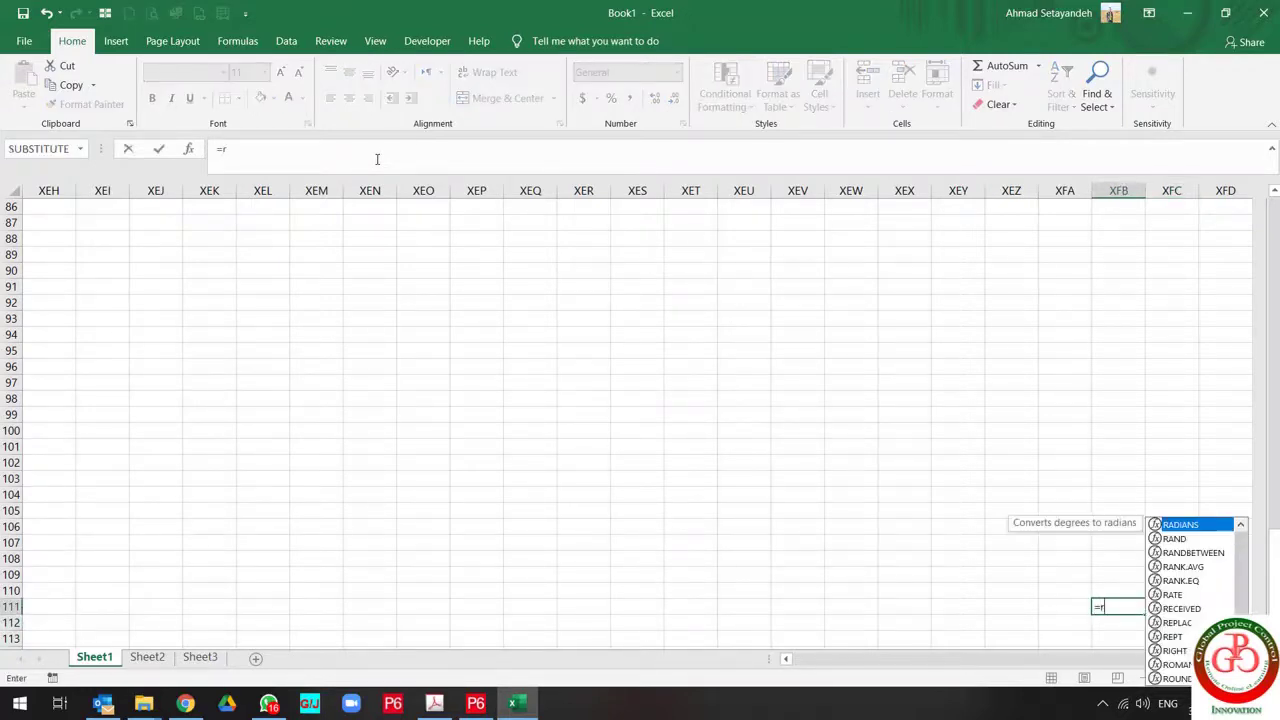
type("ow(")
key("Right")
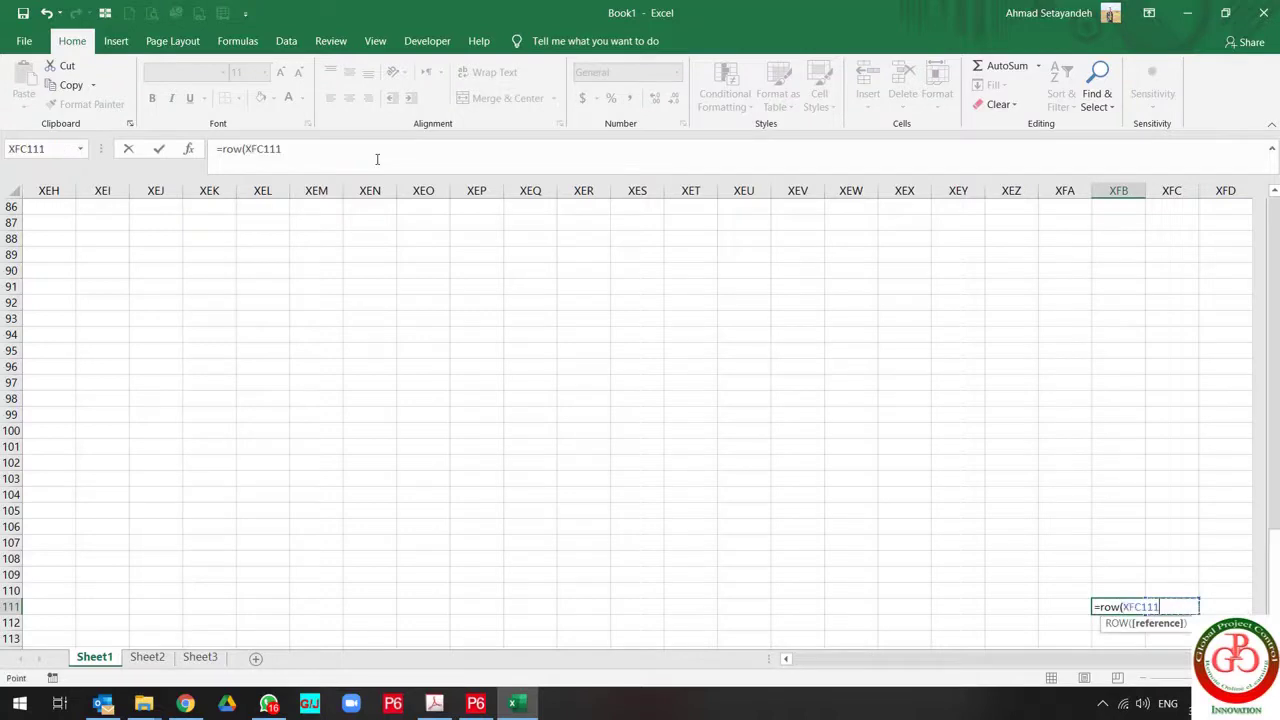
type(")")
key("Return")
key("Up")
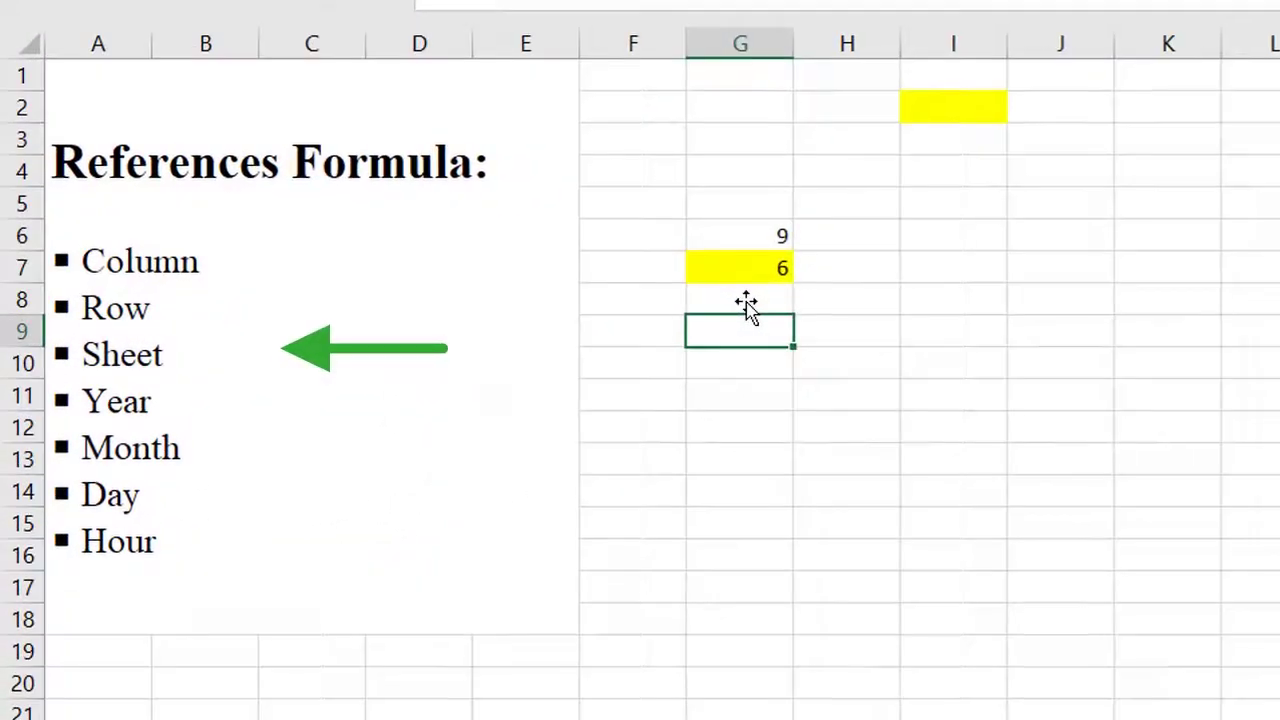
Enter =SHEET() in cell G8 of Sheet1 and fill that cell with yellow.
left_click(746, 301)
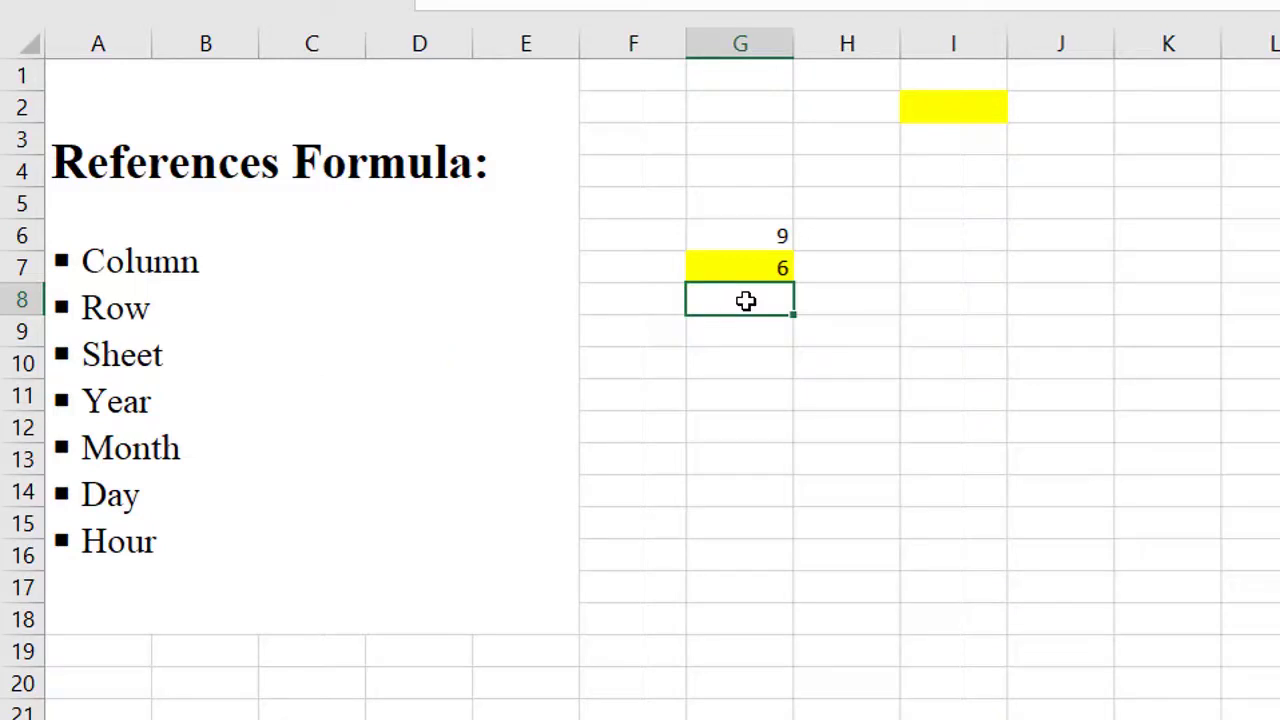
type("=sh")
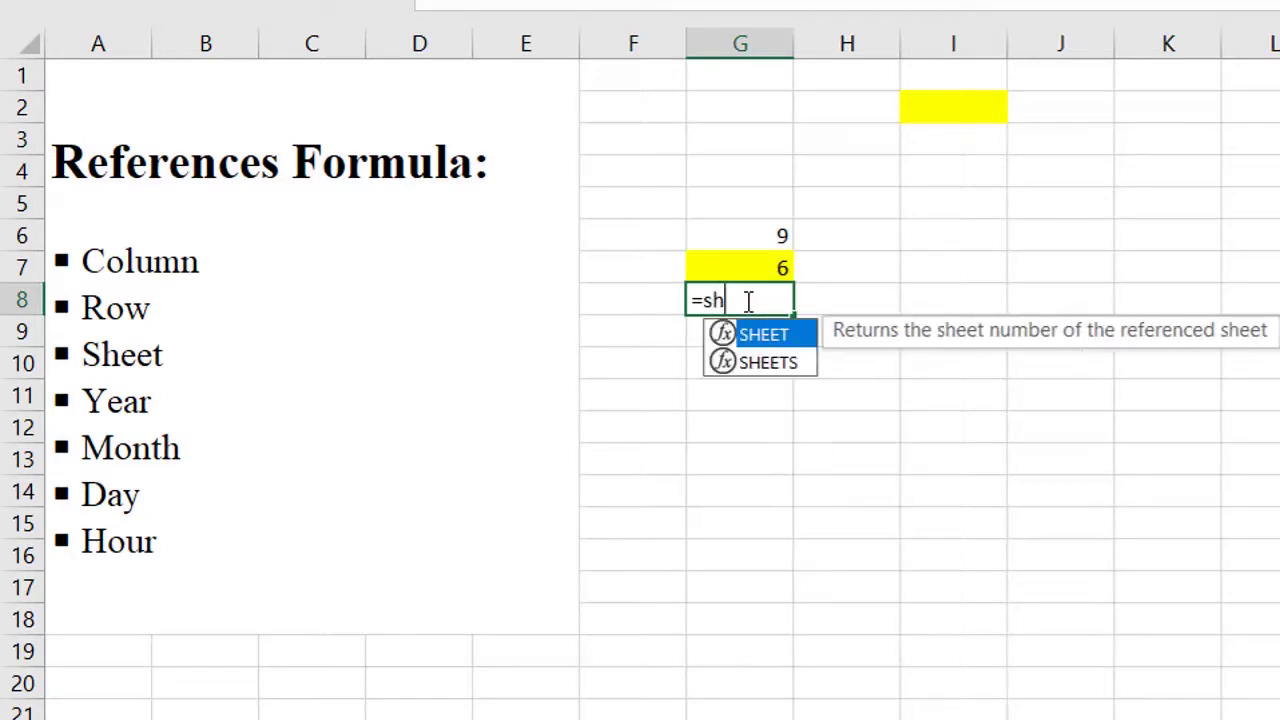
type("eet")
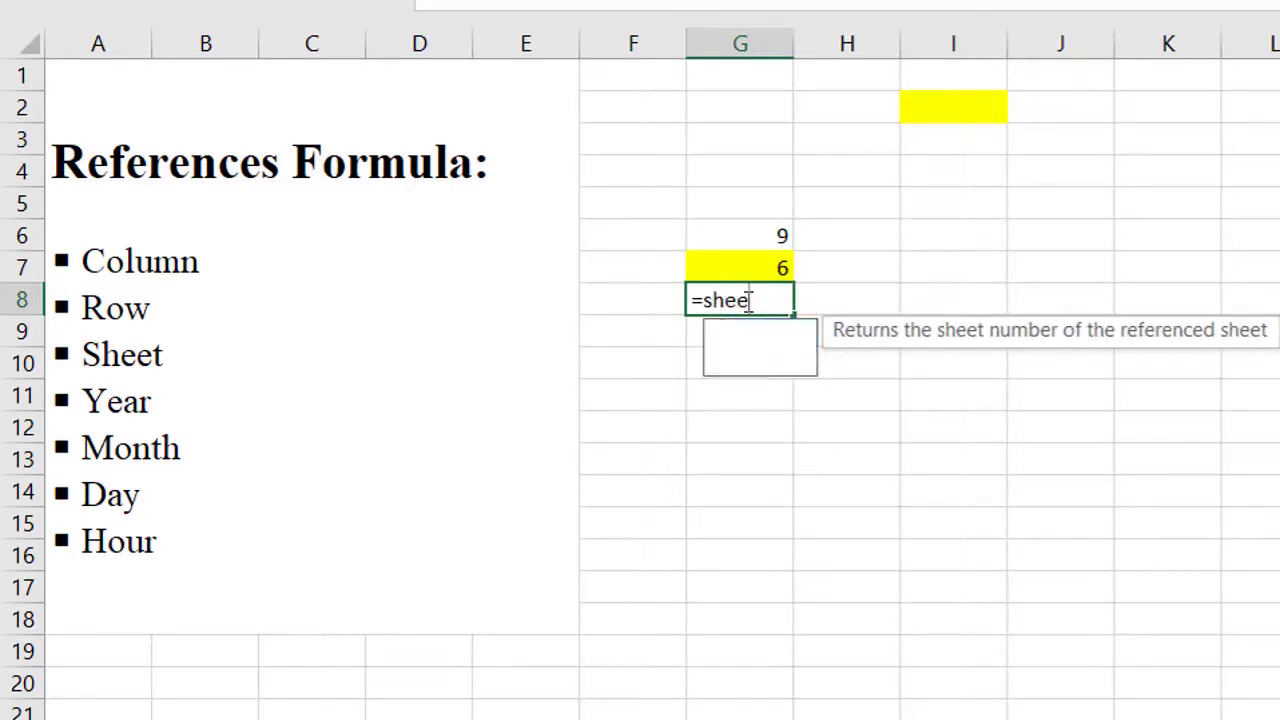
type("()")
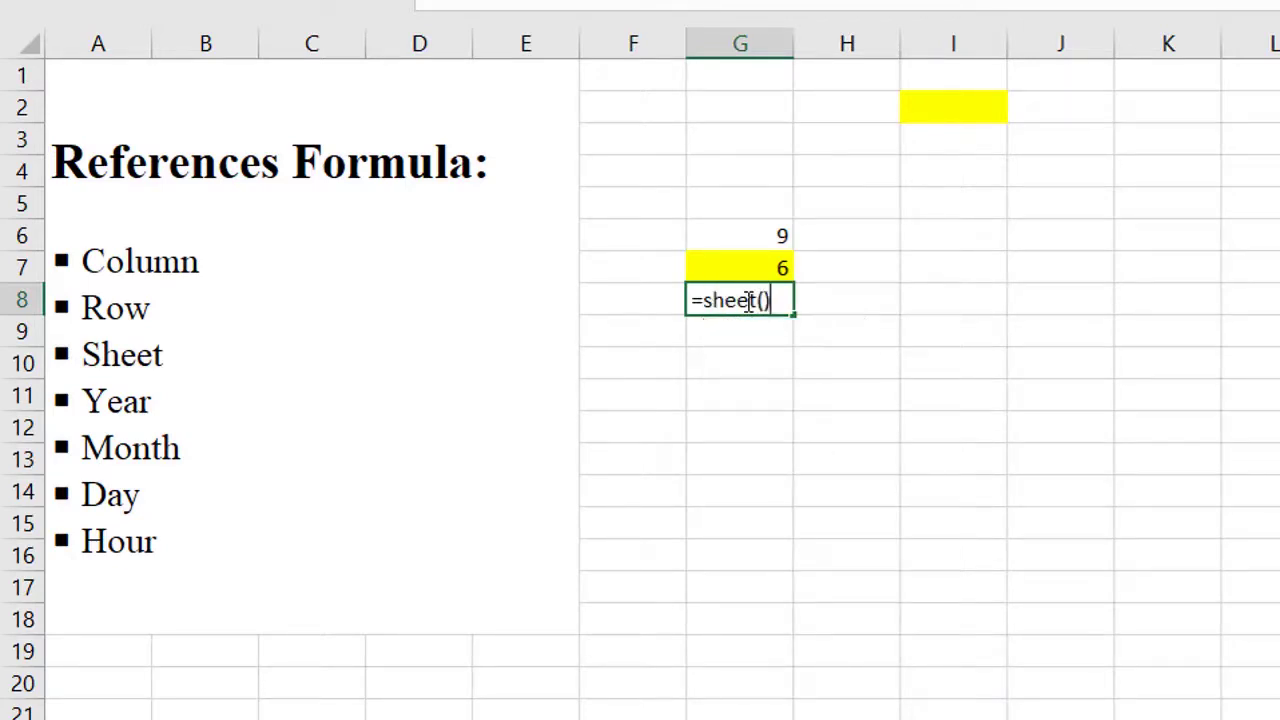
key("Return")
left_click(748, 302)
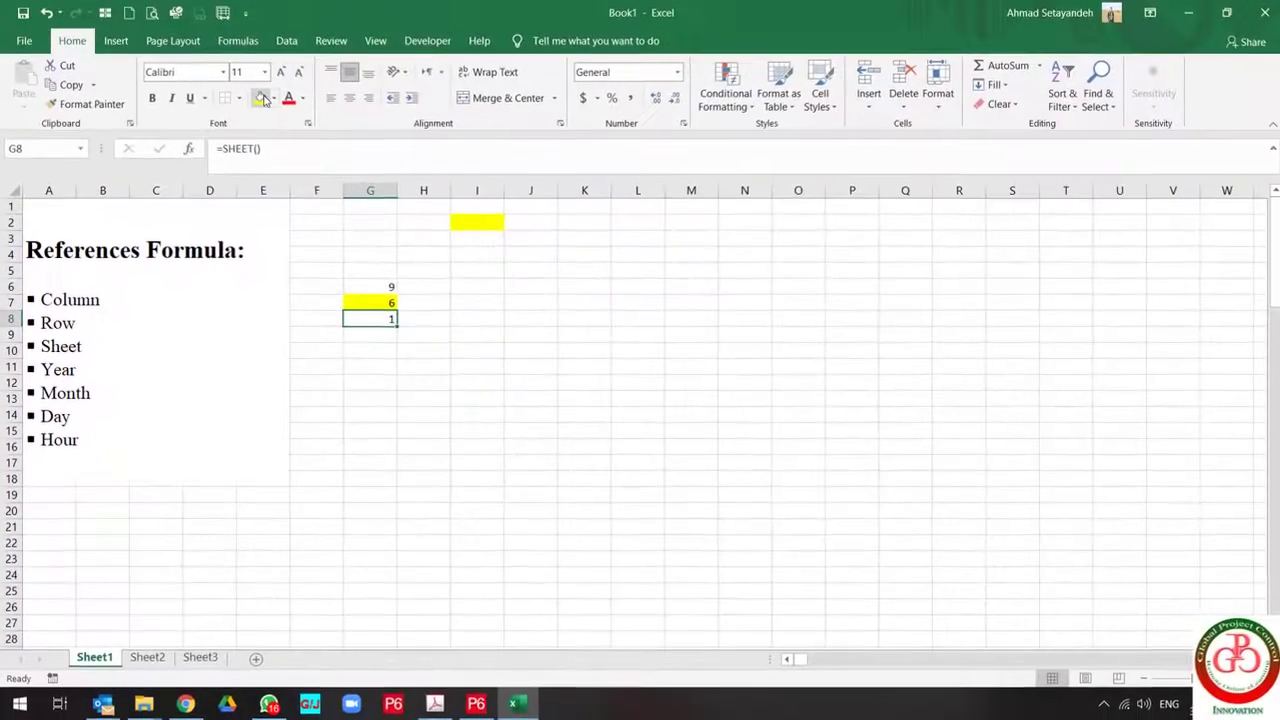
left_click(261, 98)
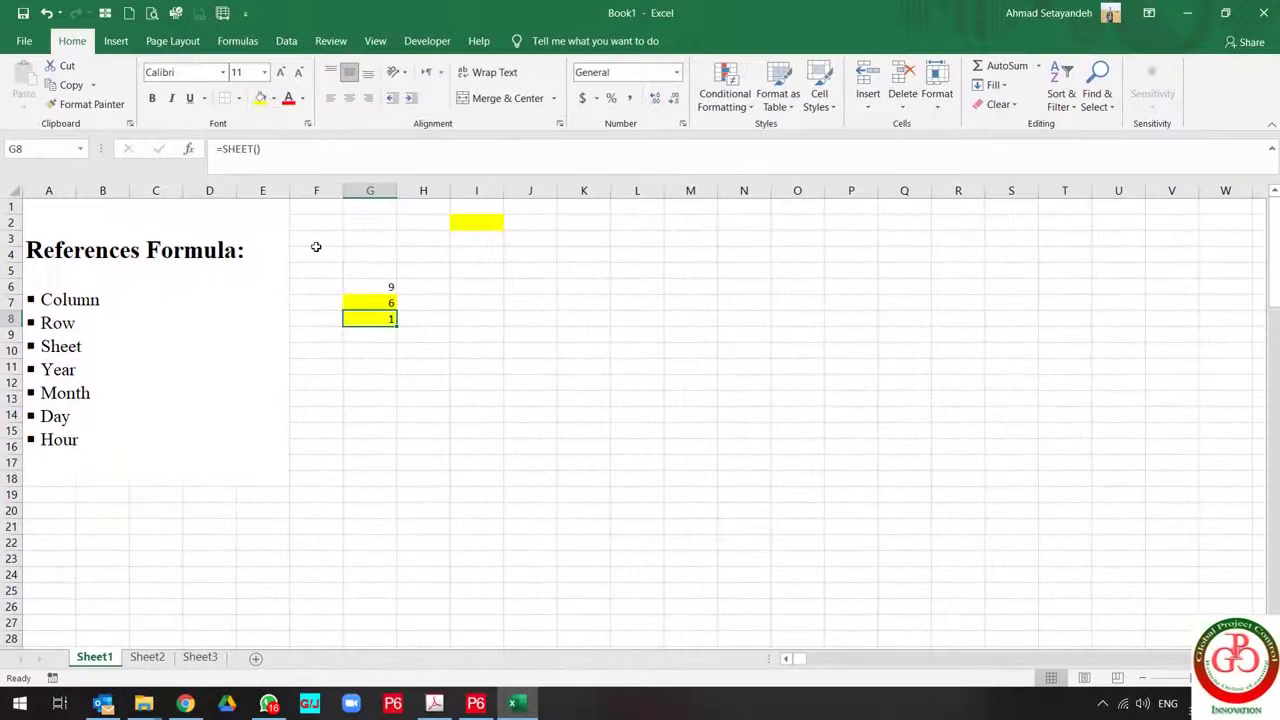
On Sheet2, enter =SHEET() in cell B3 and fill that cell with yellow.
left_click(148, 657)
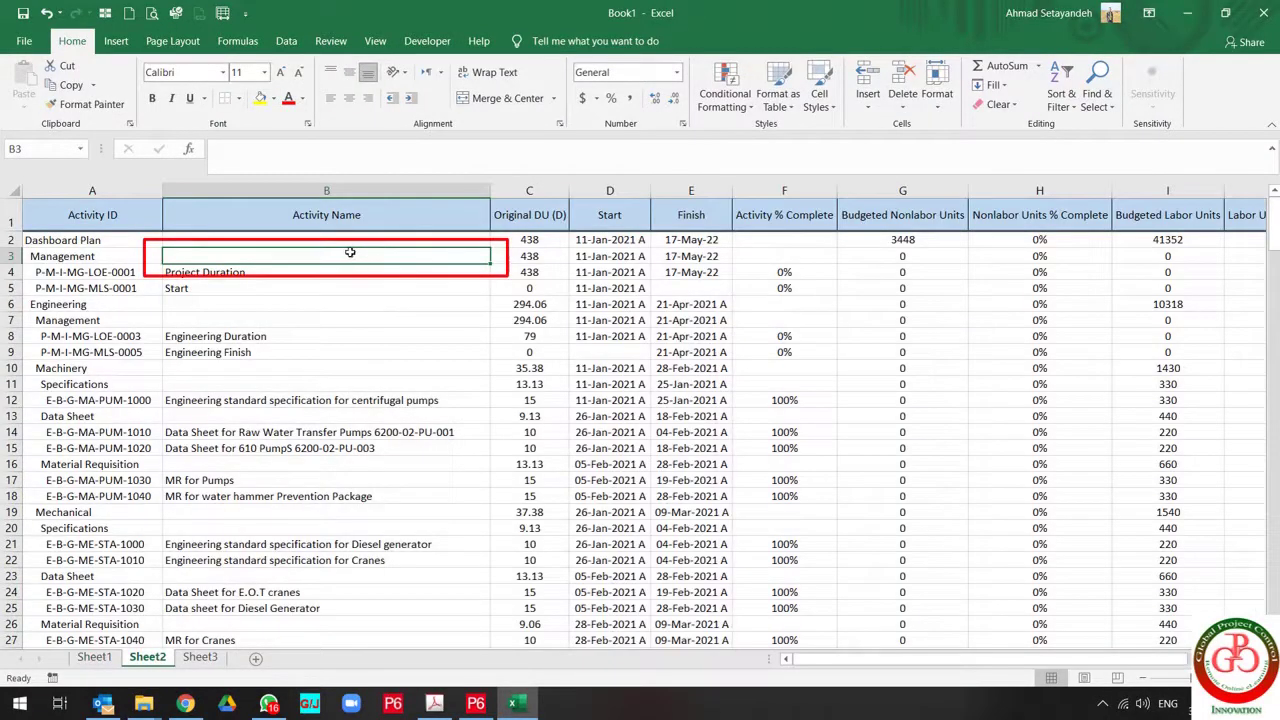
type("=sheet(")
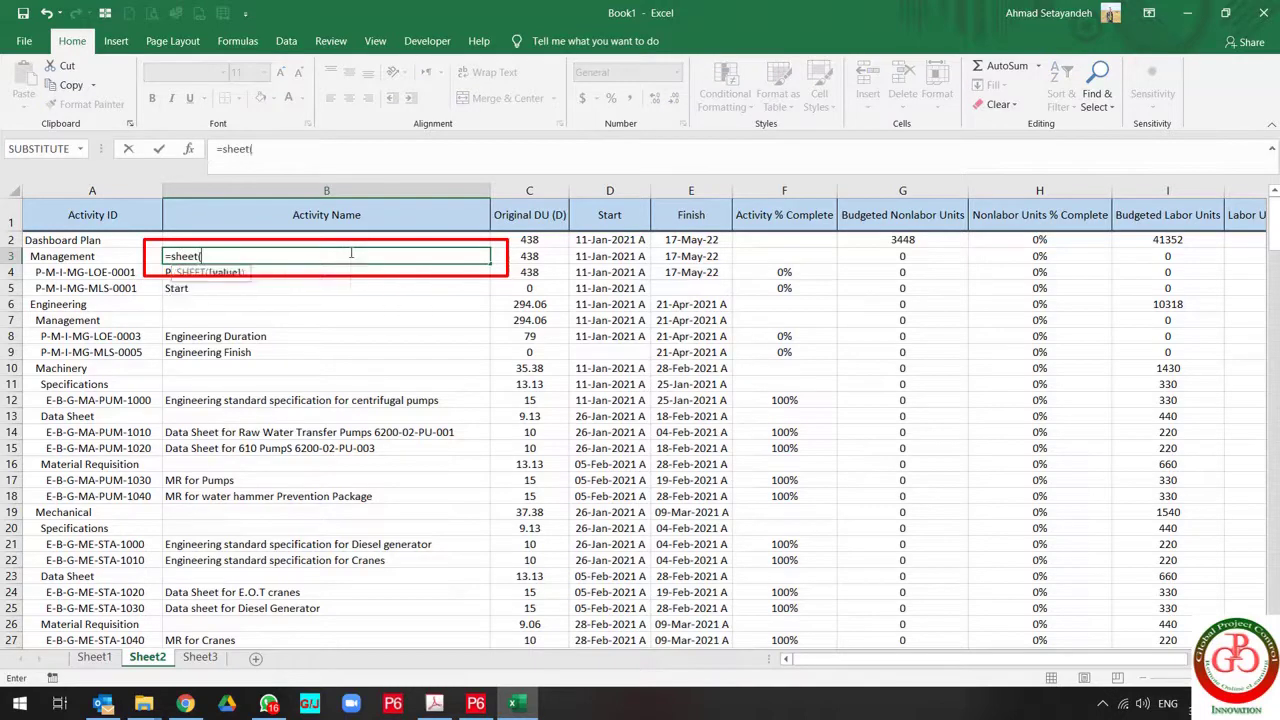
type(")")
key("Return")
left_click(350, 252)
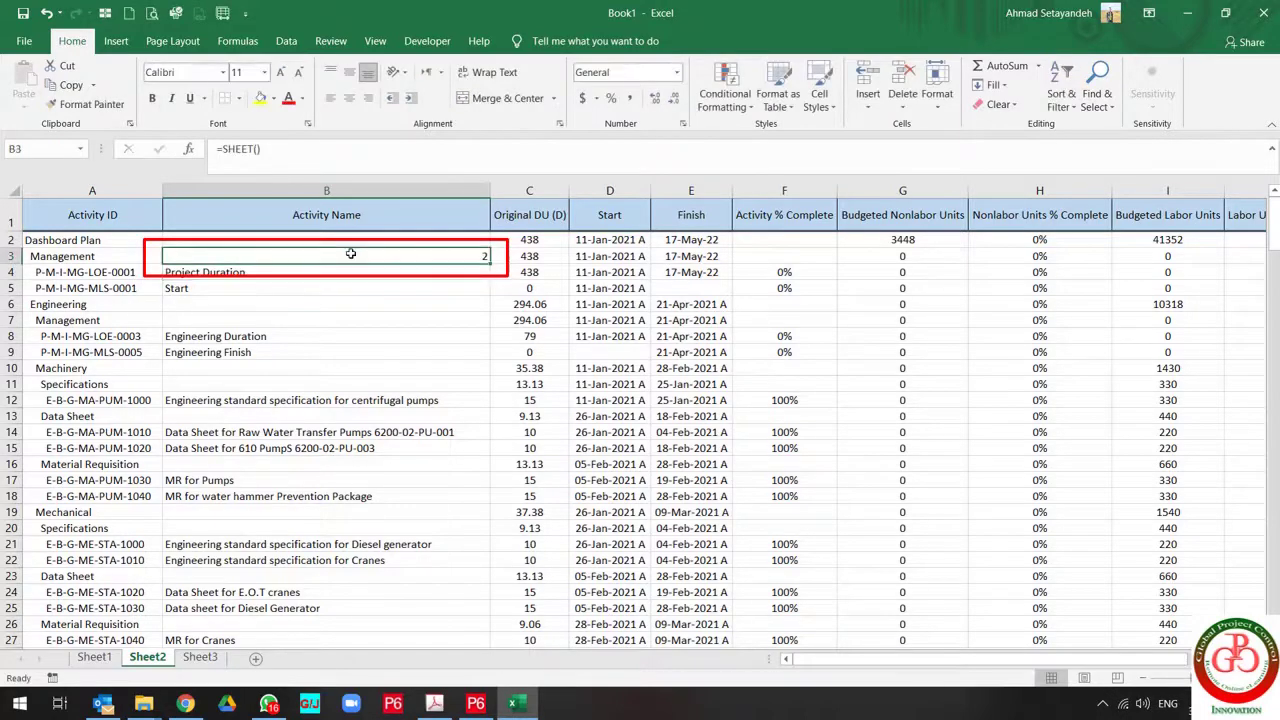
left_click(260, 97)
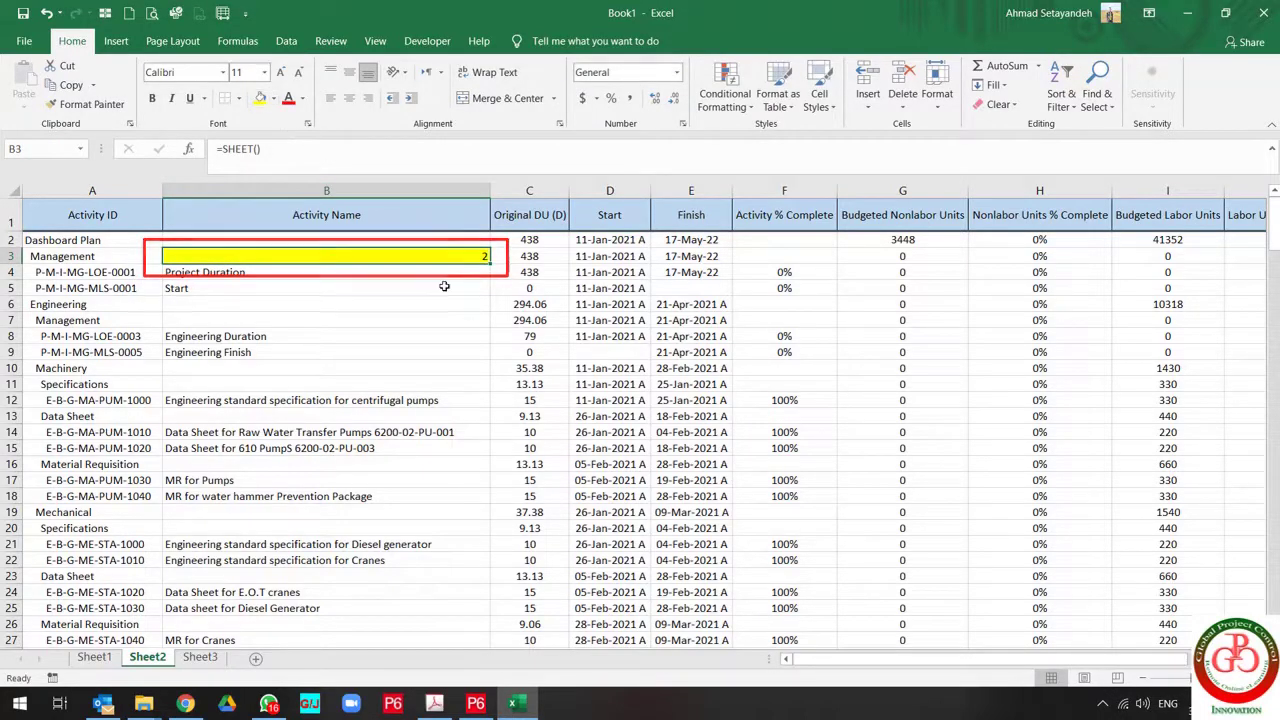
On Sheet3, enter =SHEET() in cell L5 and fill that cell with yellow.
left_click(200, 657)
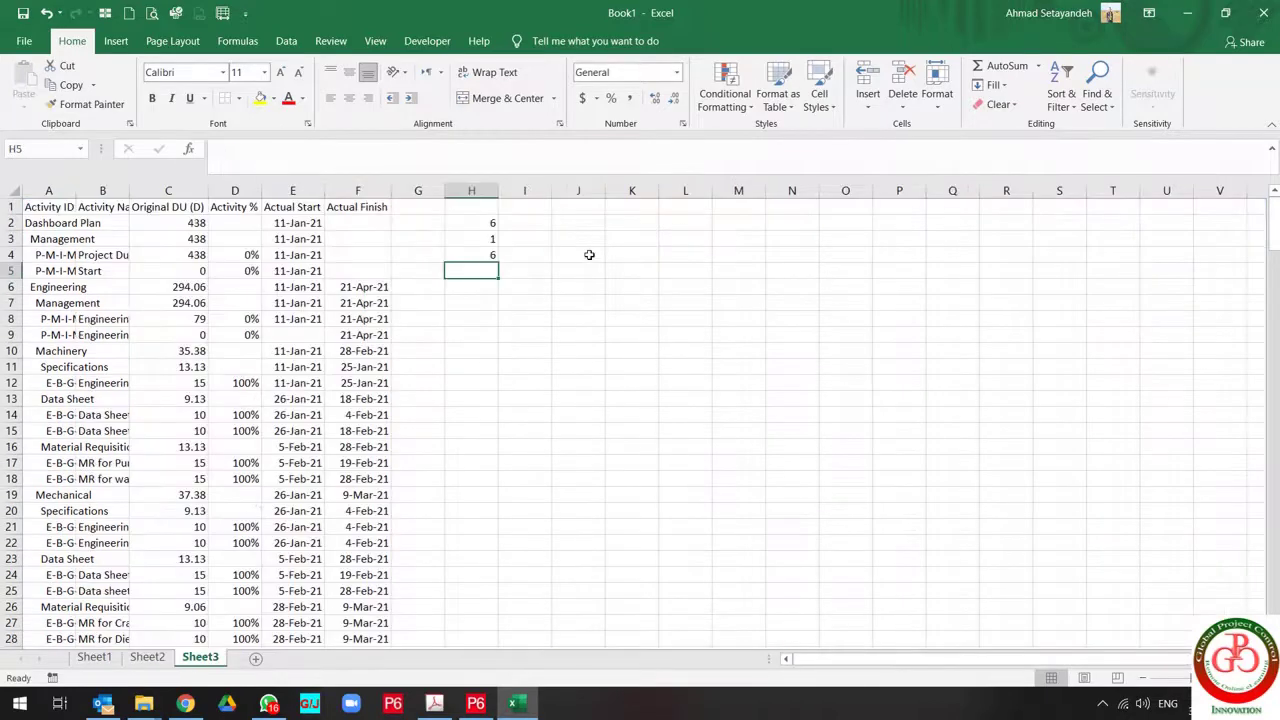
left_click(665, 269)
type("=sheet")
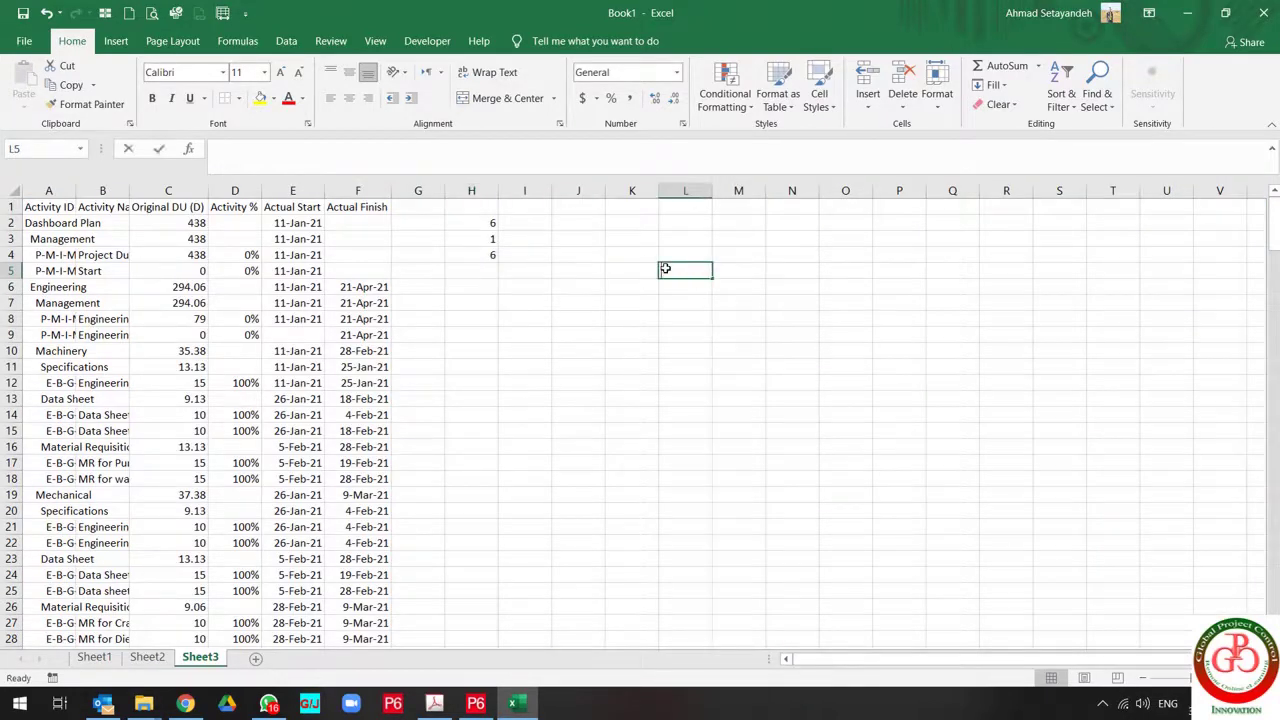
key("Tab")
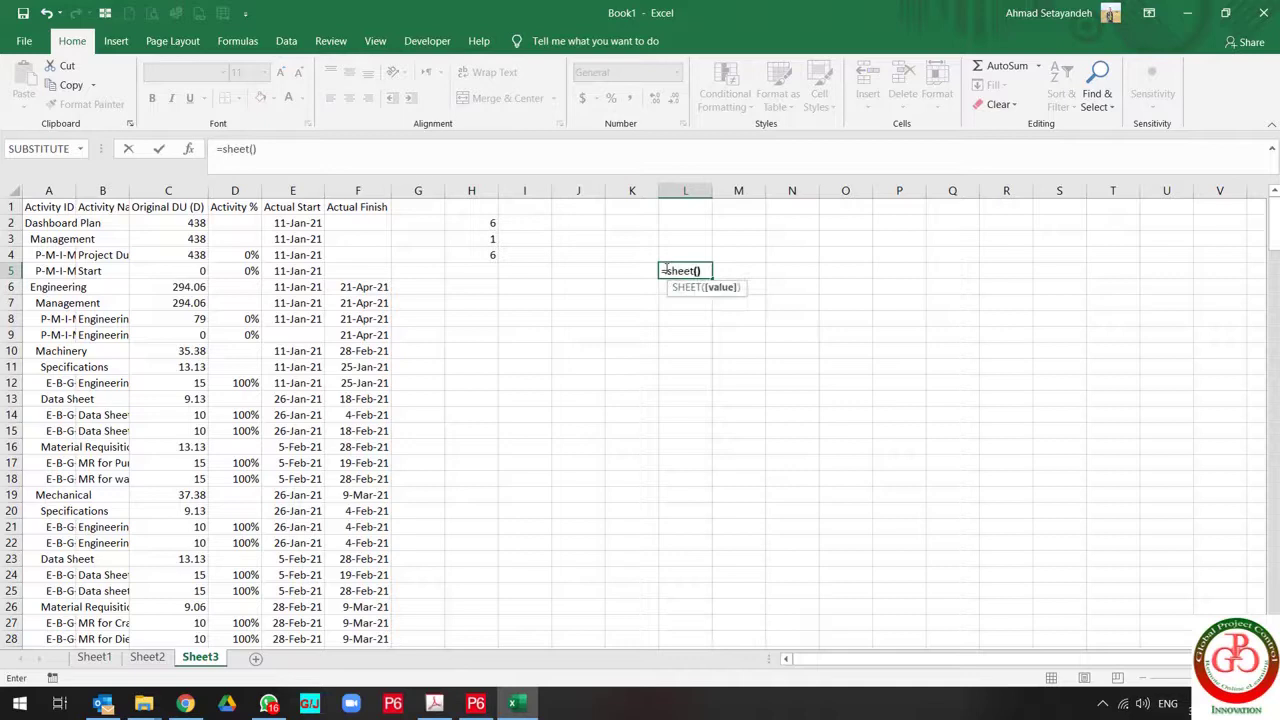
key("ctrl+Return")
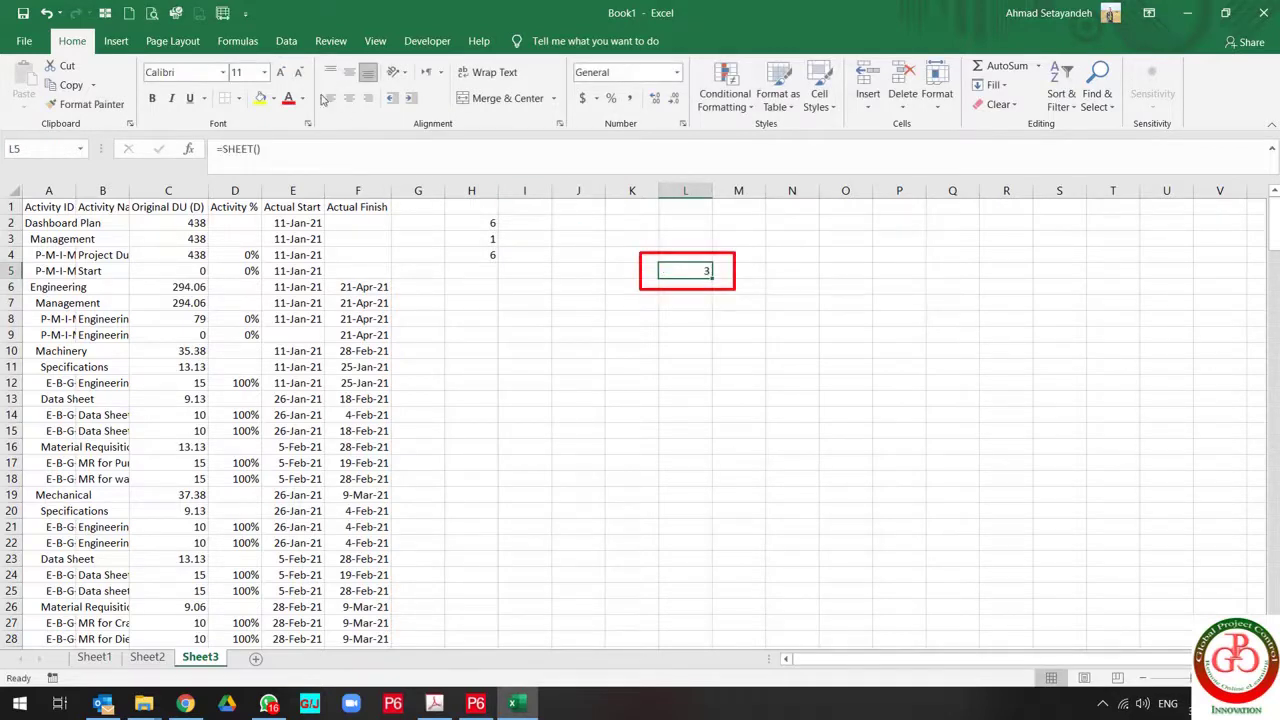
left_click(260, 97)
On Sheet1, enter =Sheet2!A5 in cell I8 to pull in the activity ID from Sheet2.
left_click(147, 657)
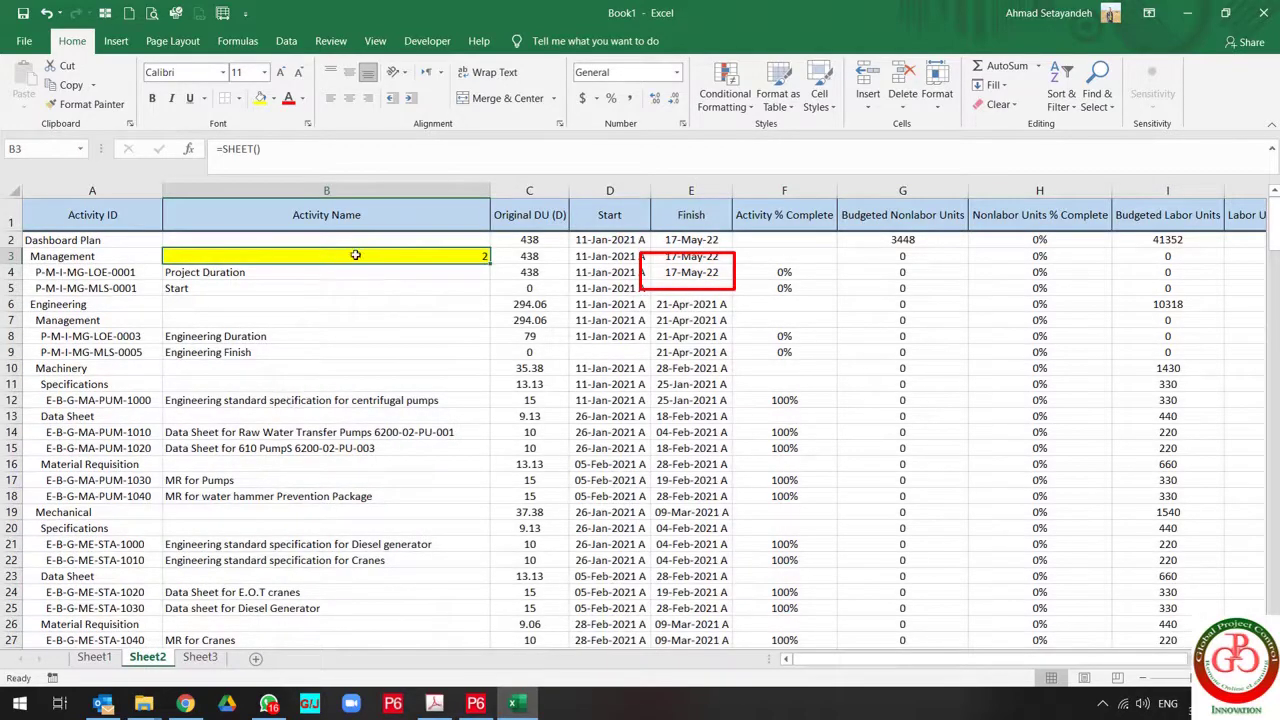
left_click(96, 658)
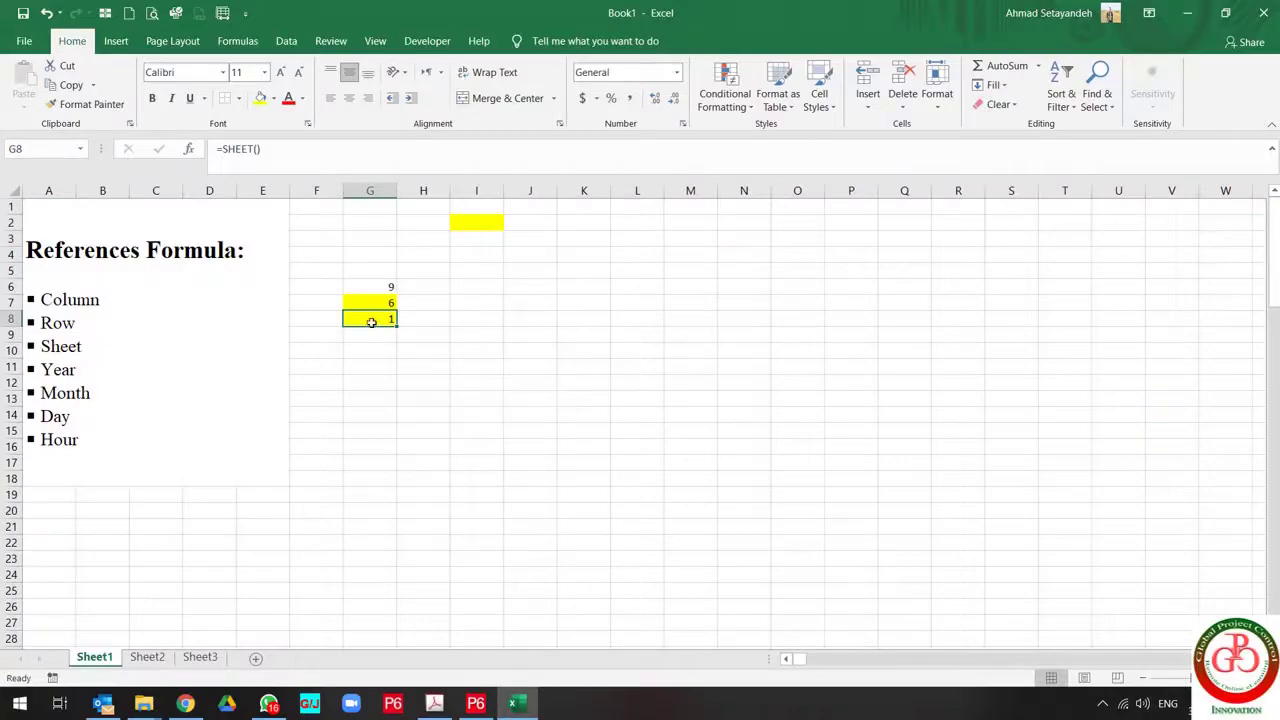
key("Right")
key("Right")
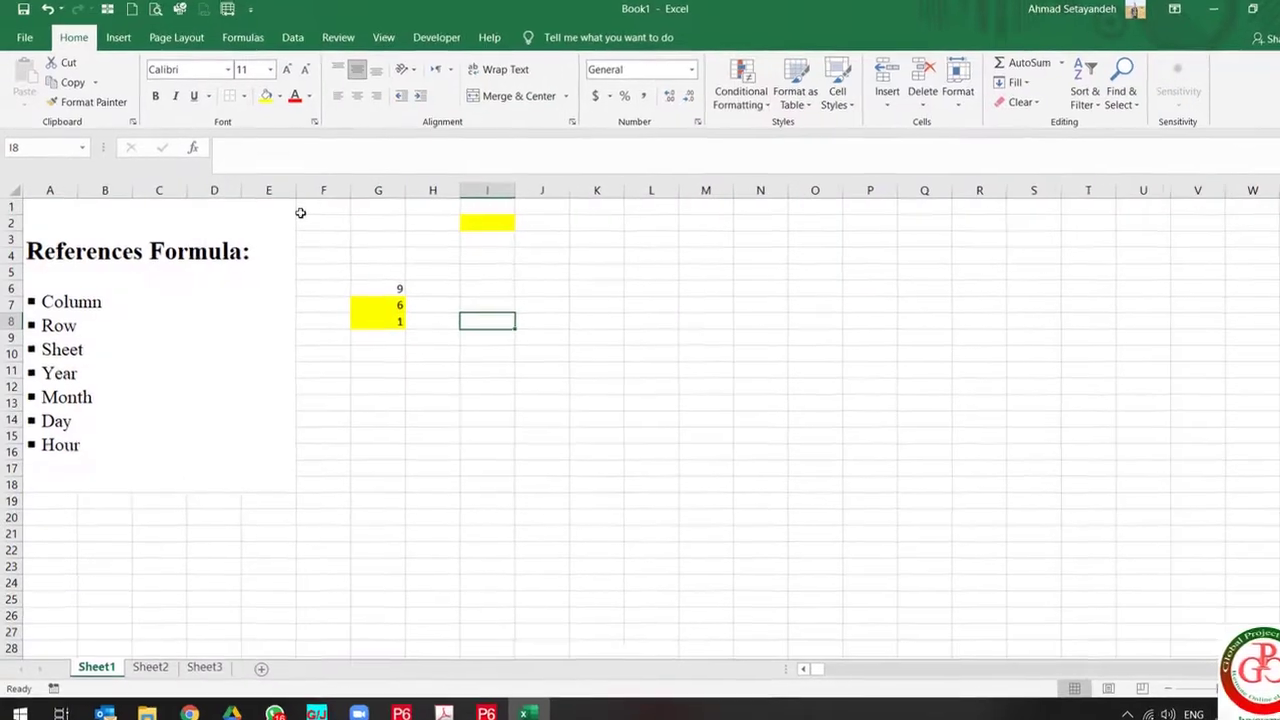
key("F2")
type("=sheet")
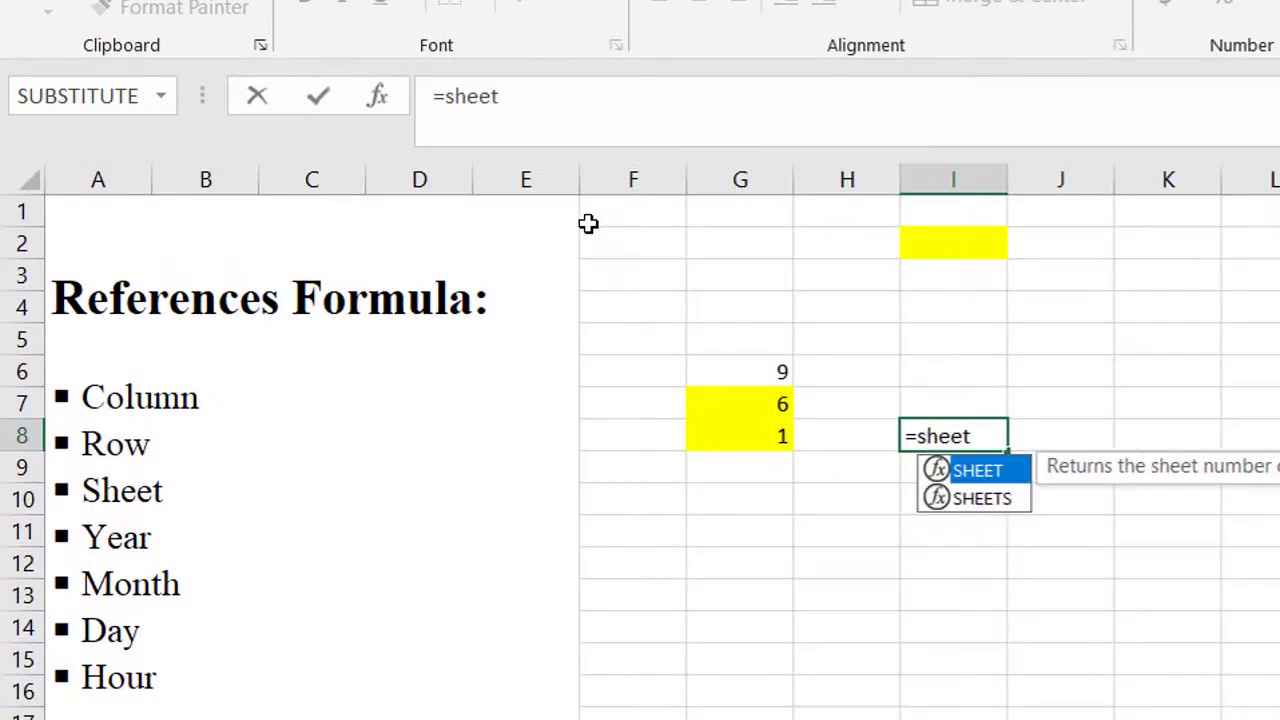
type("2!")
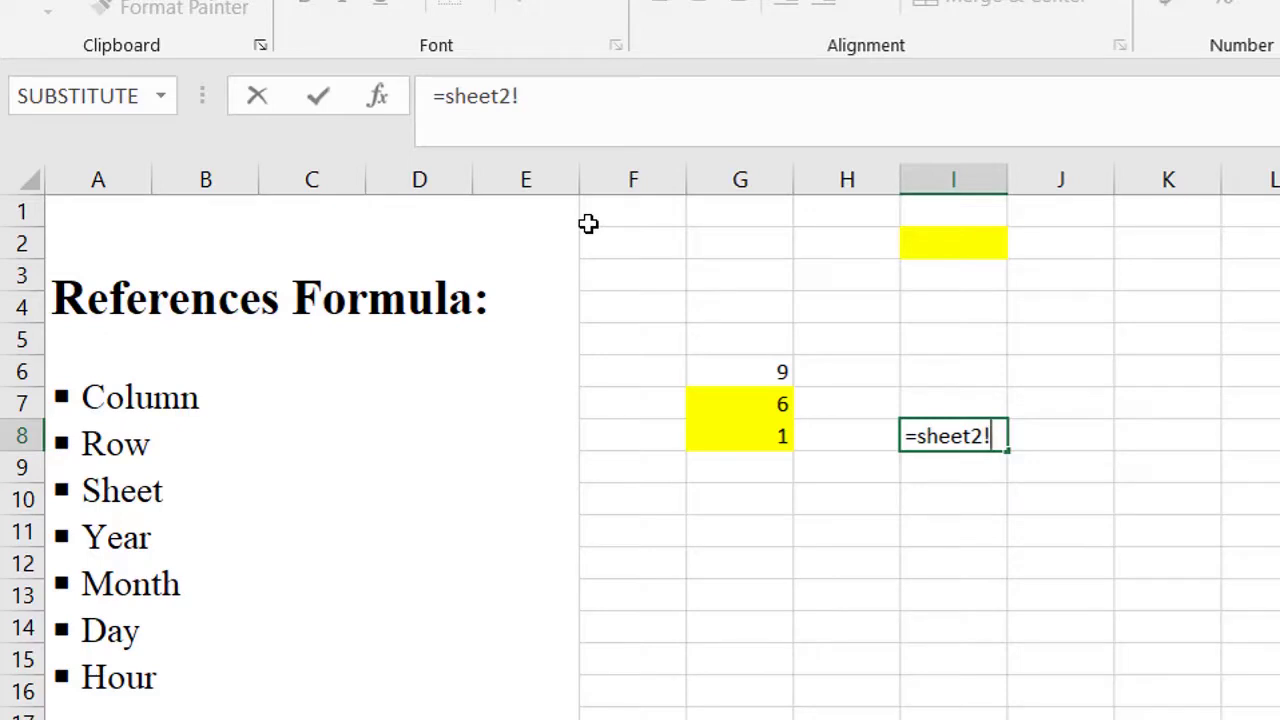
type("A5")
key("Return")
key("Up")
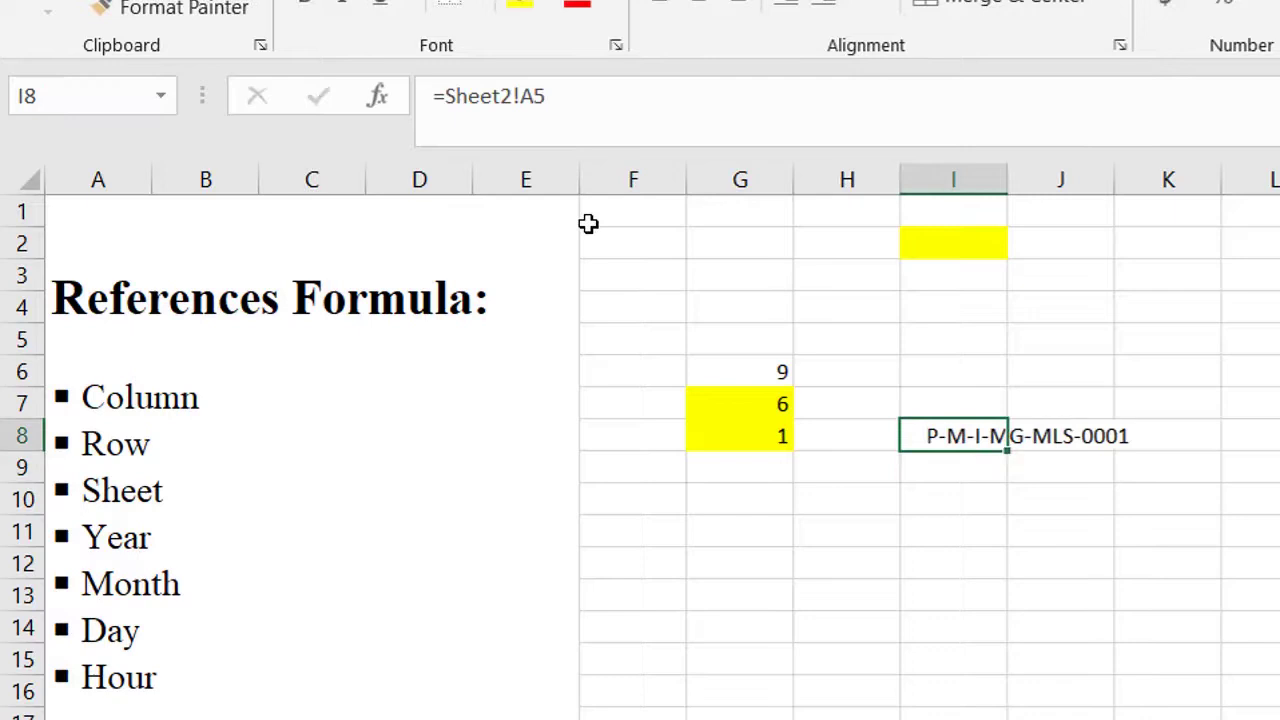
Examine the sheet-name and cell-address parts of the cross-sheet reference formula in I8.
left_click(444, 96)
key("shift+Right")
key("shift+Right")
key("shift+Right")
key("shift+Right")
key("shift+Right")
key("shift+Right")
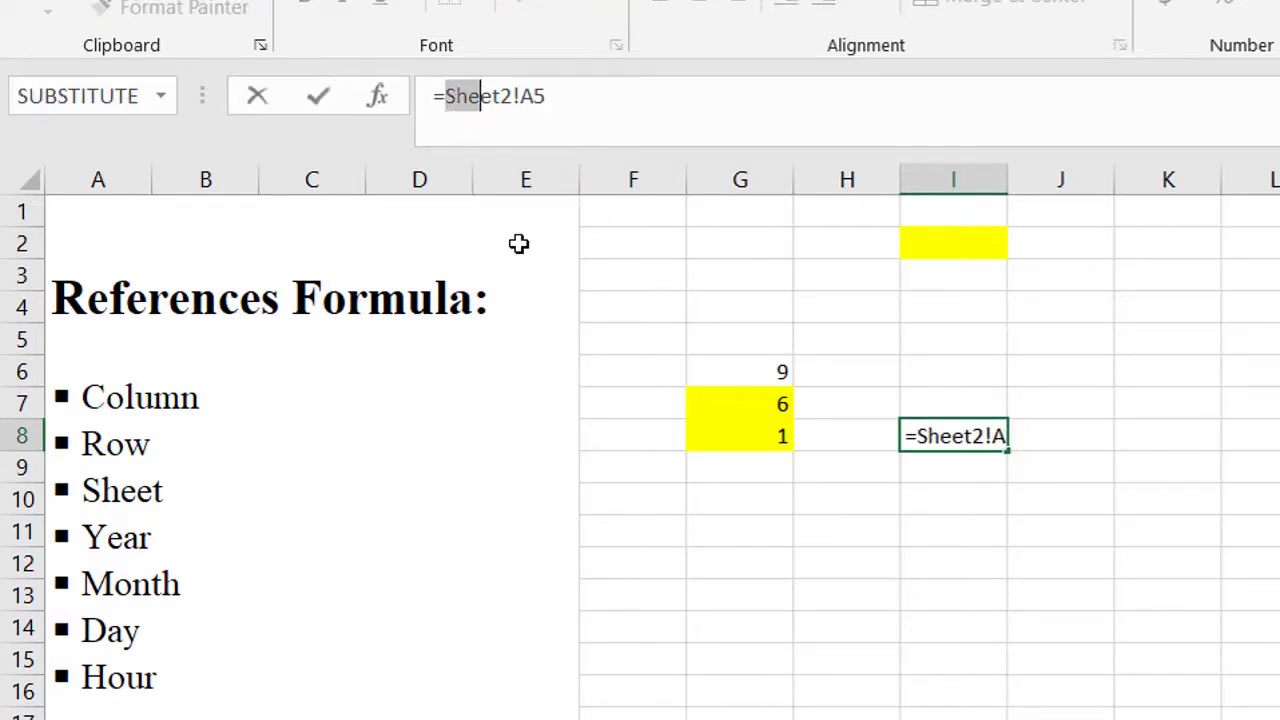
key("Right")
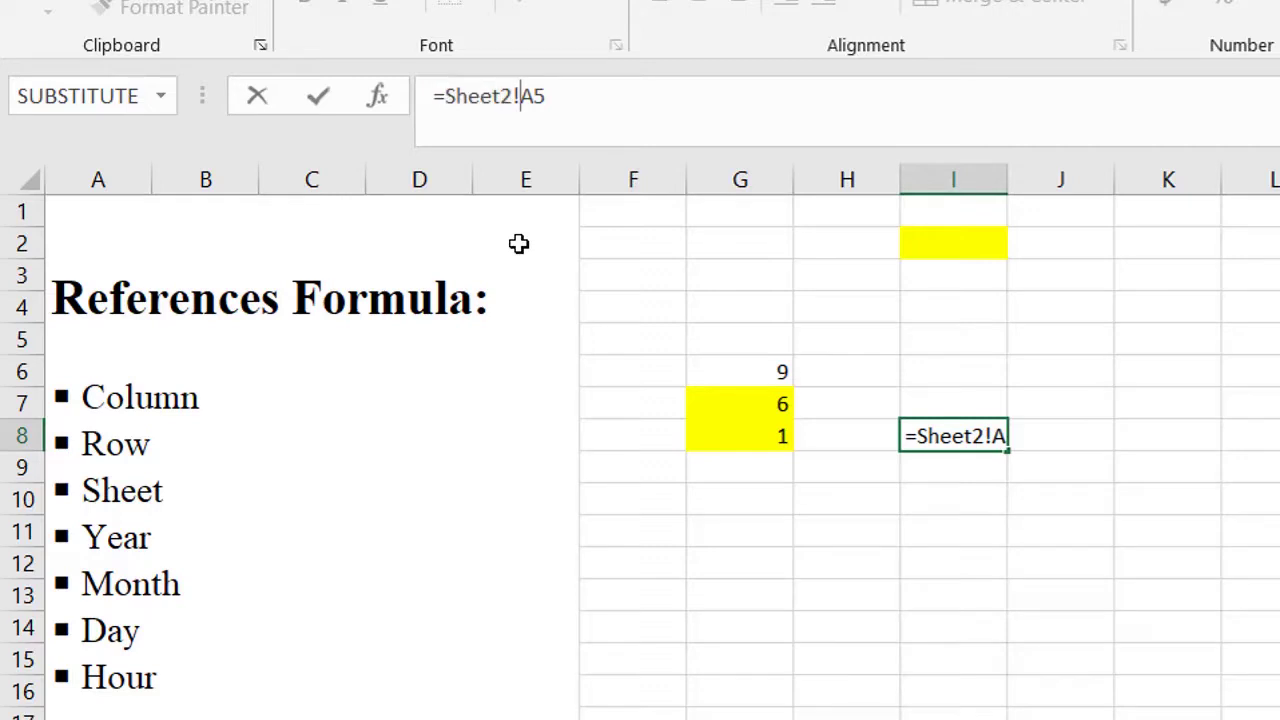
key("Right")
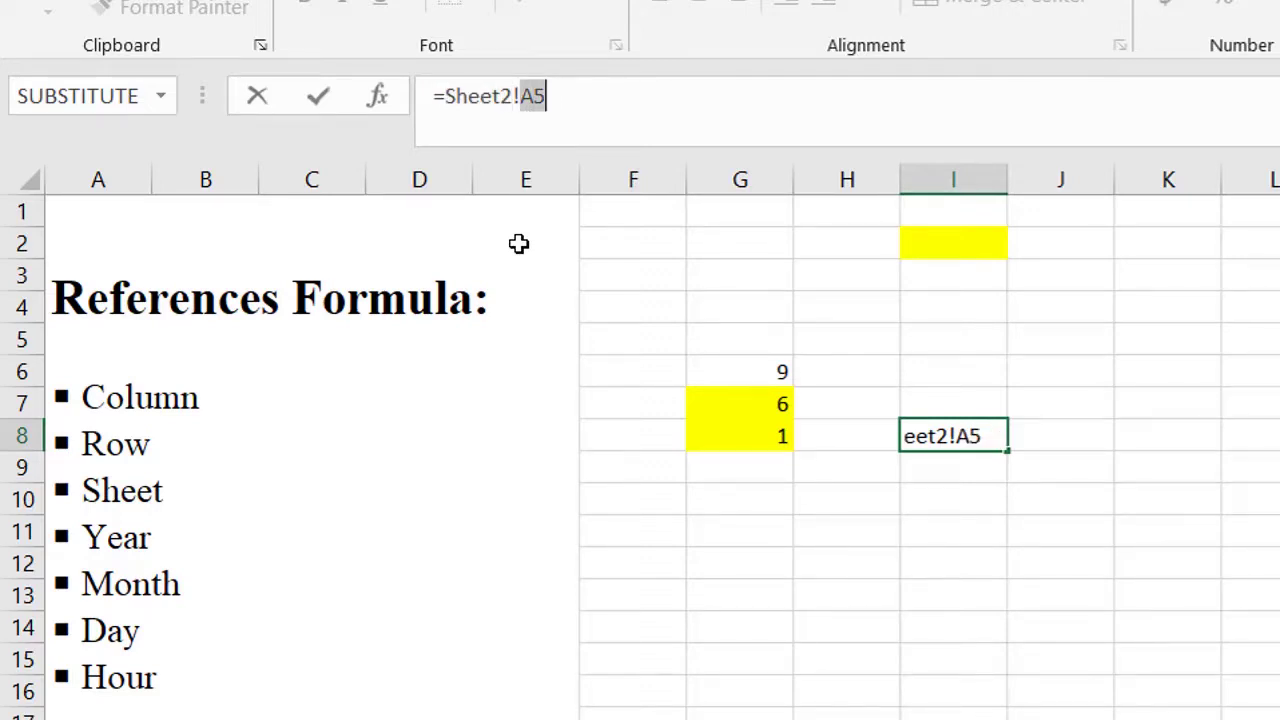
key("Return")
key("Up")
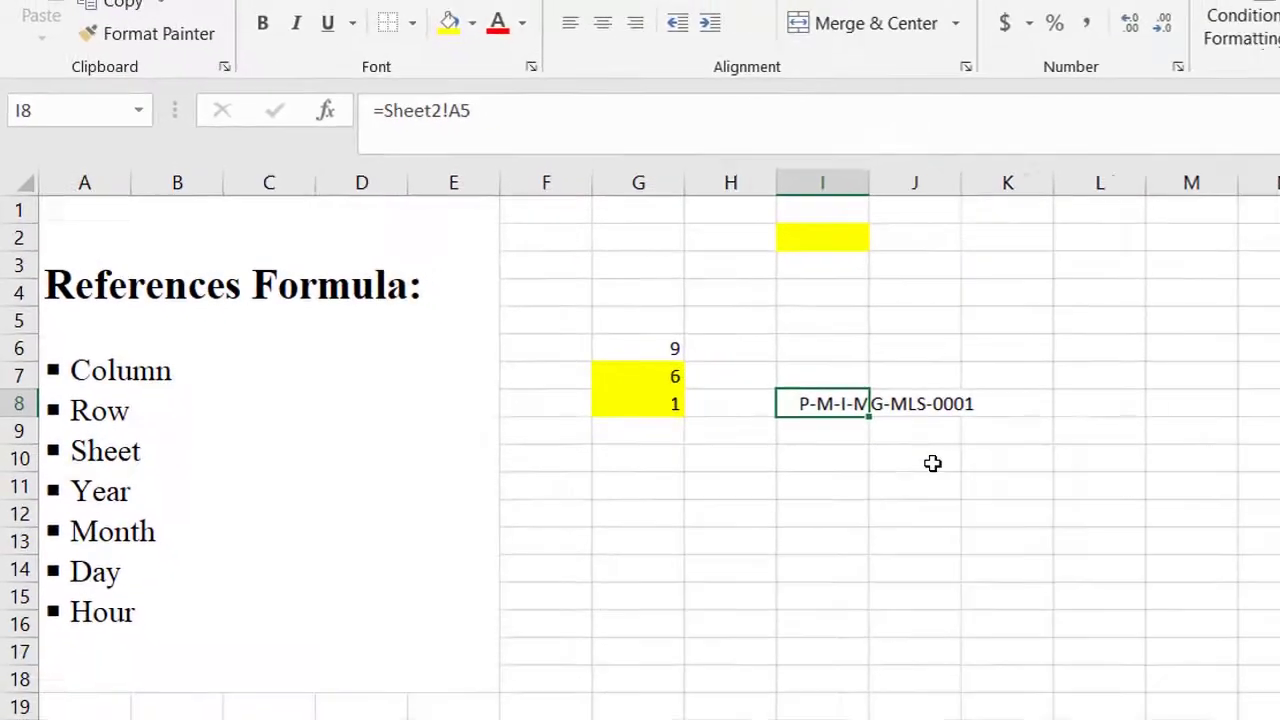
Fill cells I8 to K8 on Sheet1 with yellow to highlight the referenced activity ID.
left_click_drag(945, 436, 1072, 414)
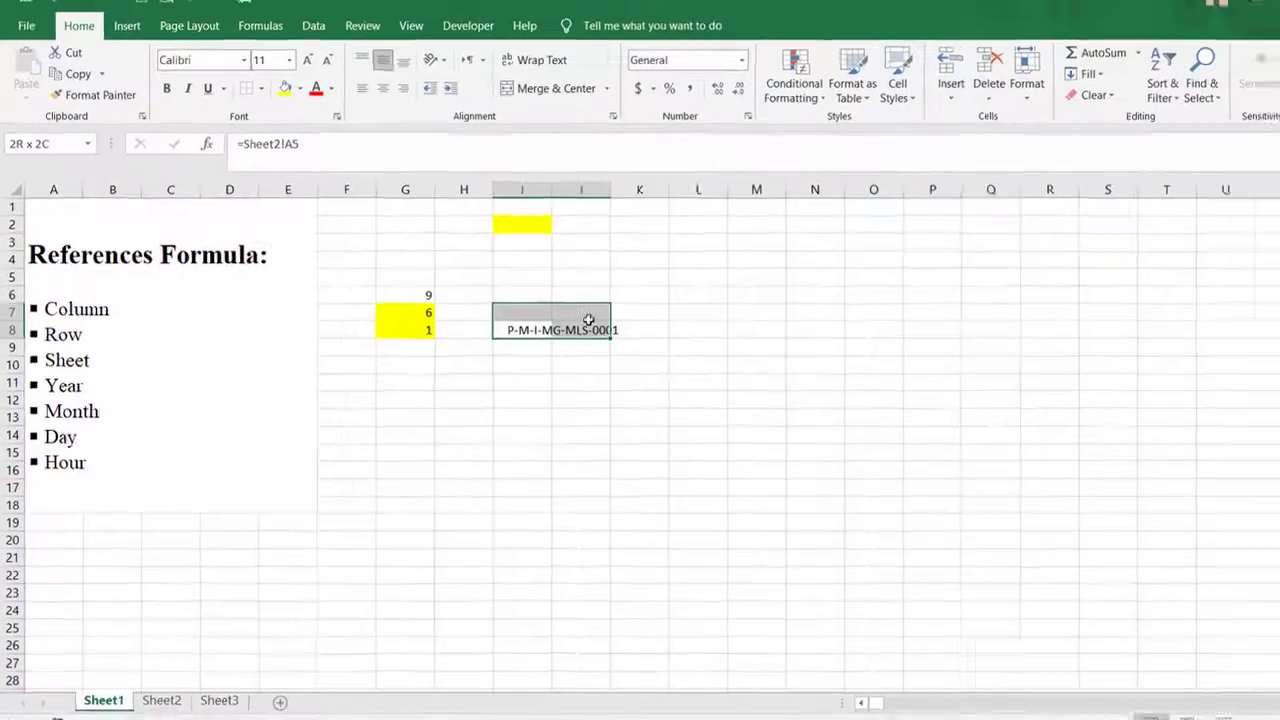
left_click_drag(639, 330, 522, 330)
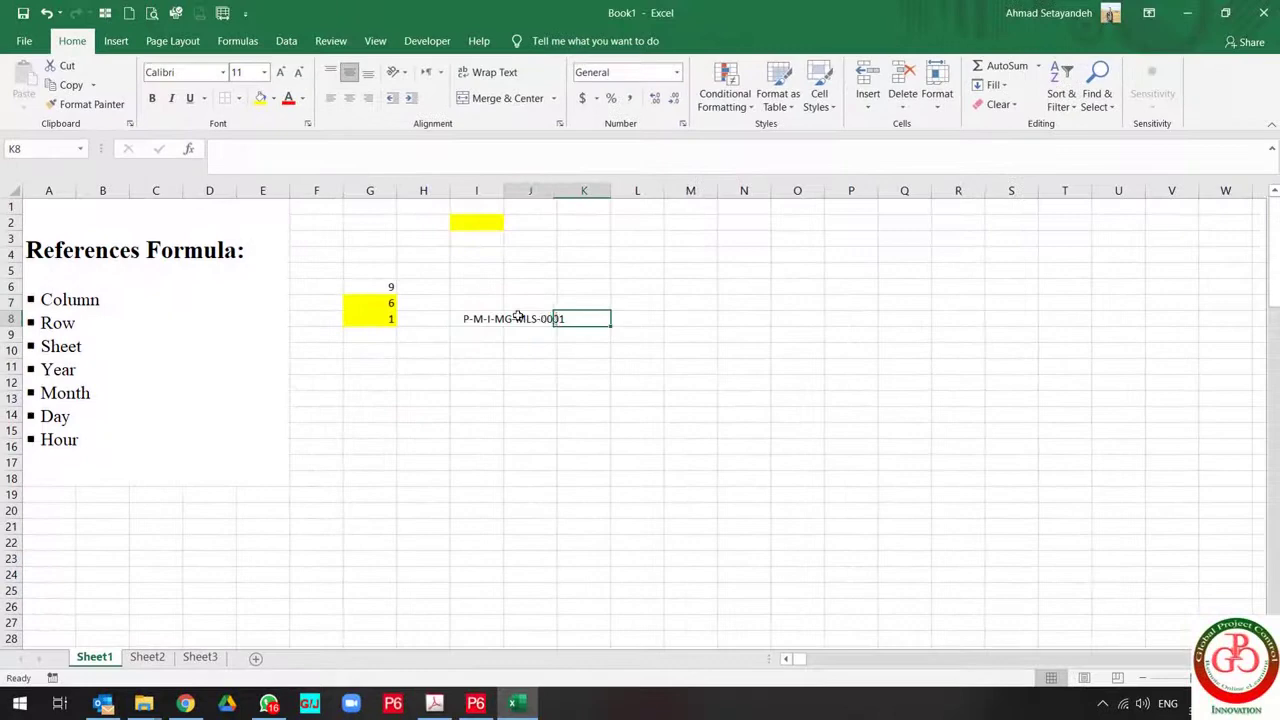
left_click(259, 98)
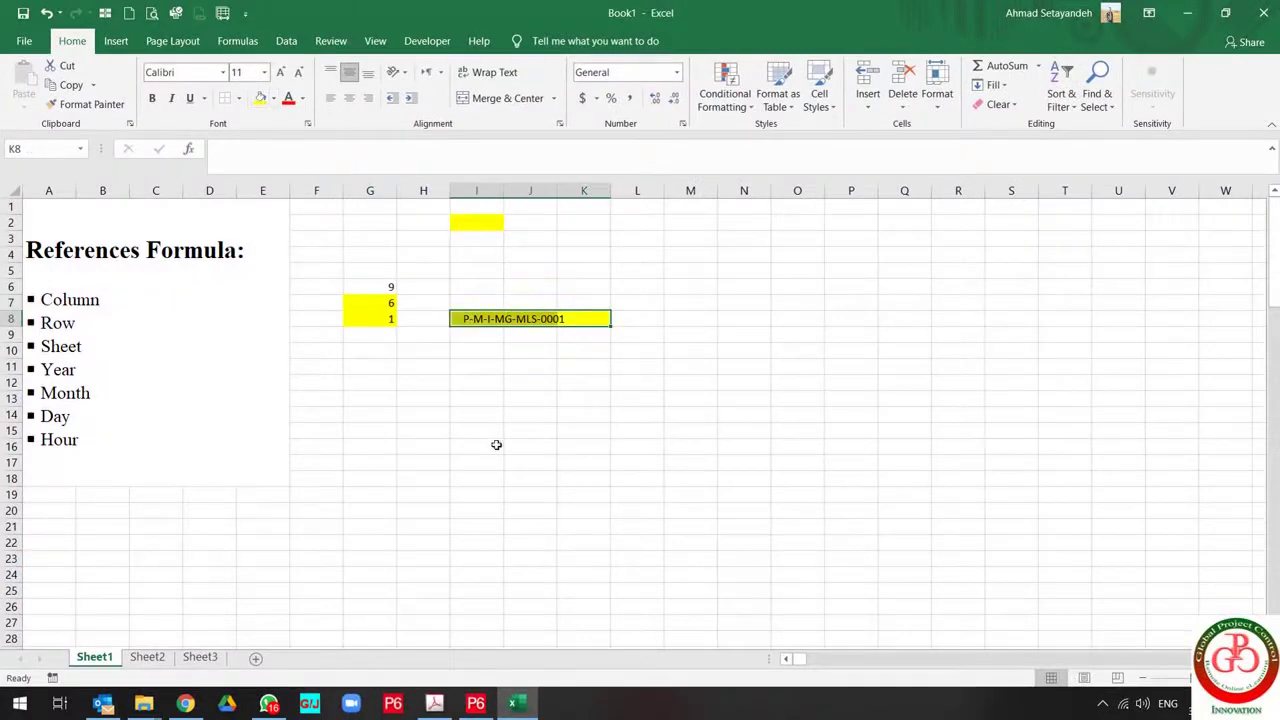
On Sheet2, fill the referenced source cell A5 with yellow.
left_click(147, 657)
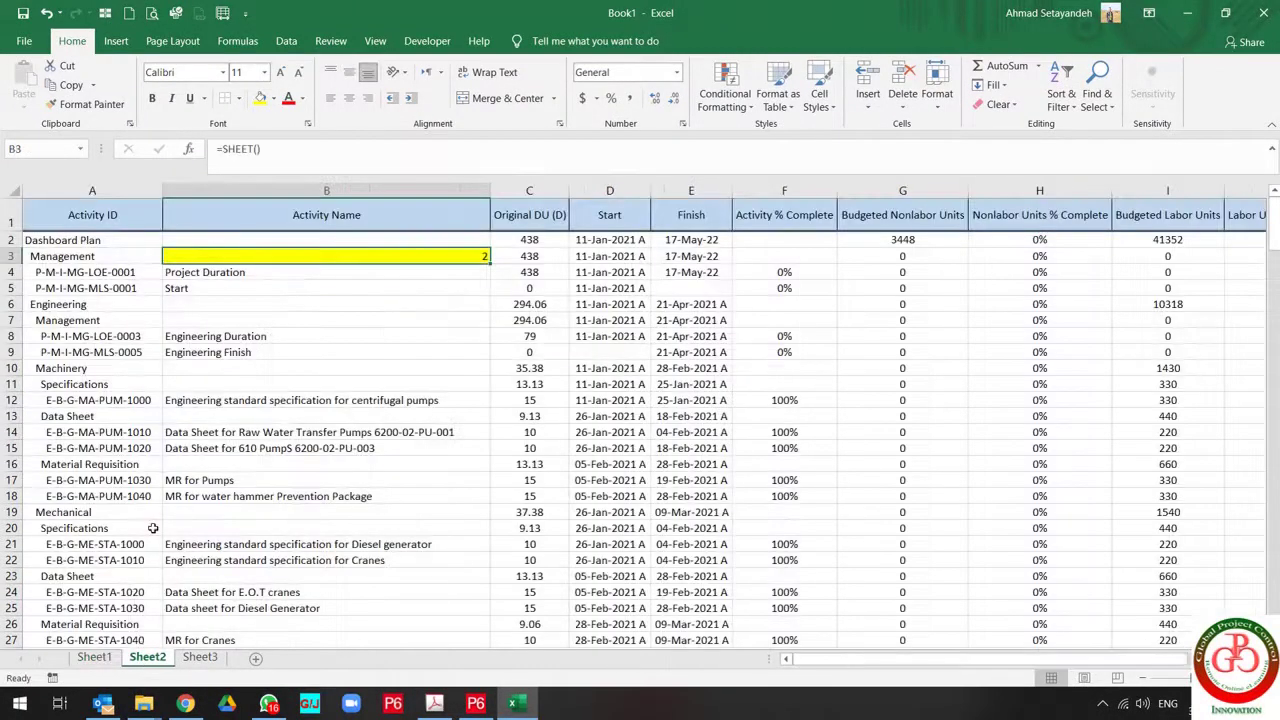
left_click(88, 290)
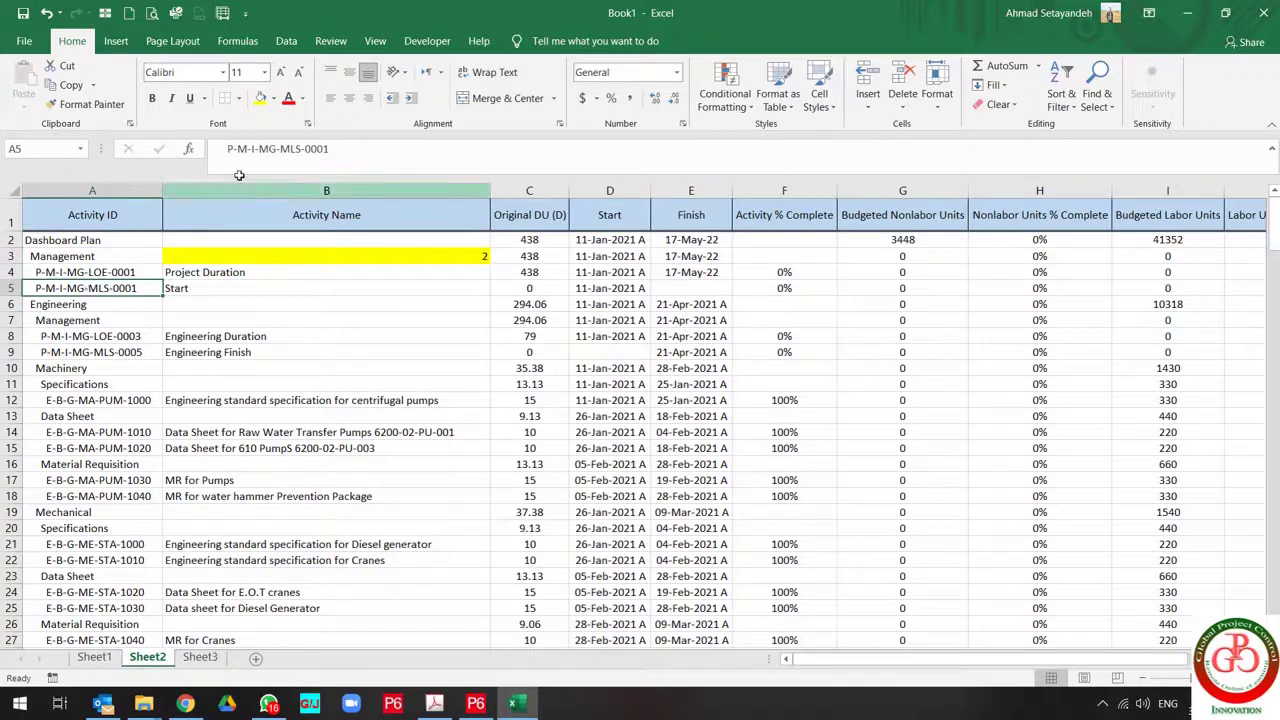
left_click(260, 98)
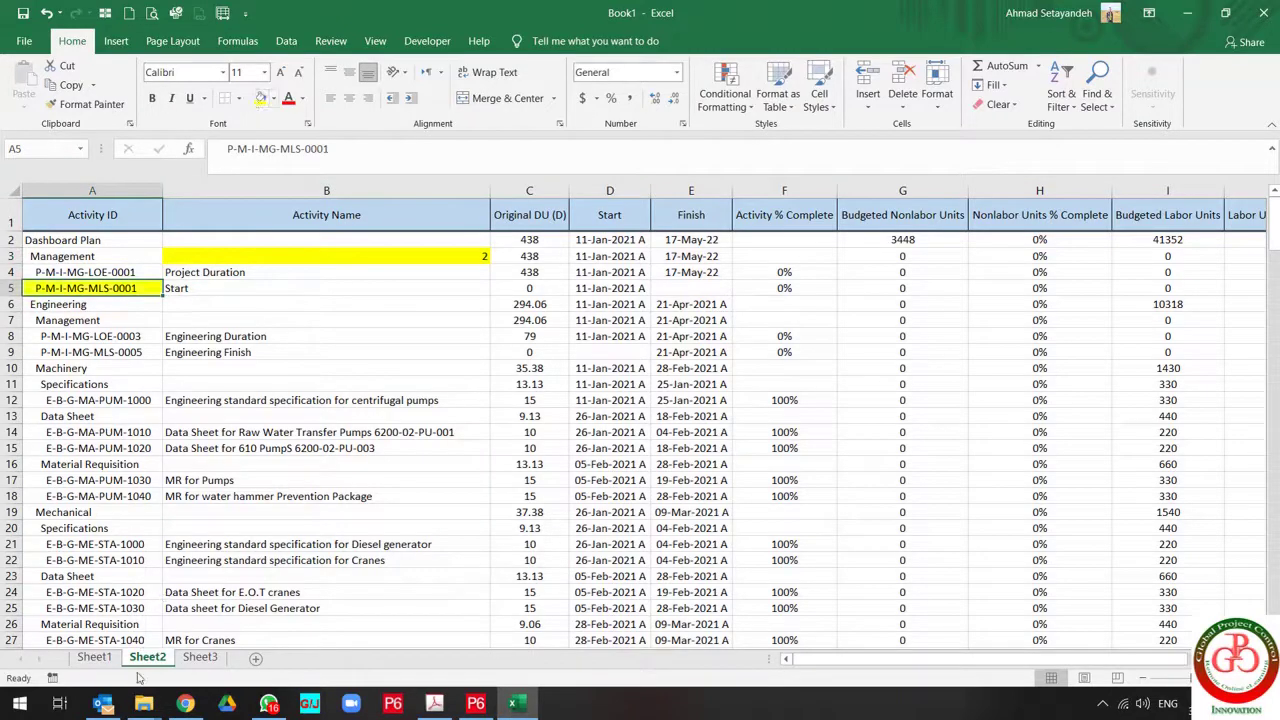
Review the functions listed on Sheet1 and locate the BL Project Start and BL Project Finish date columns on Sheet2.
left_click(95, 657)
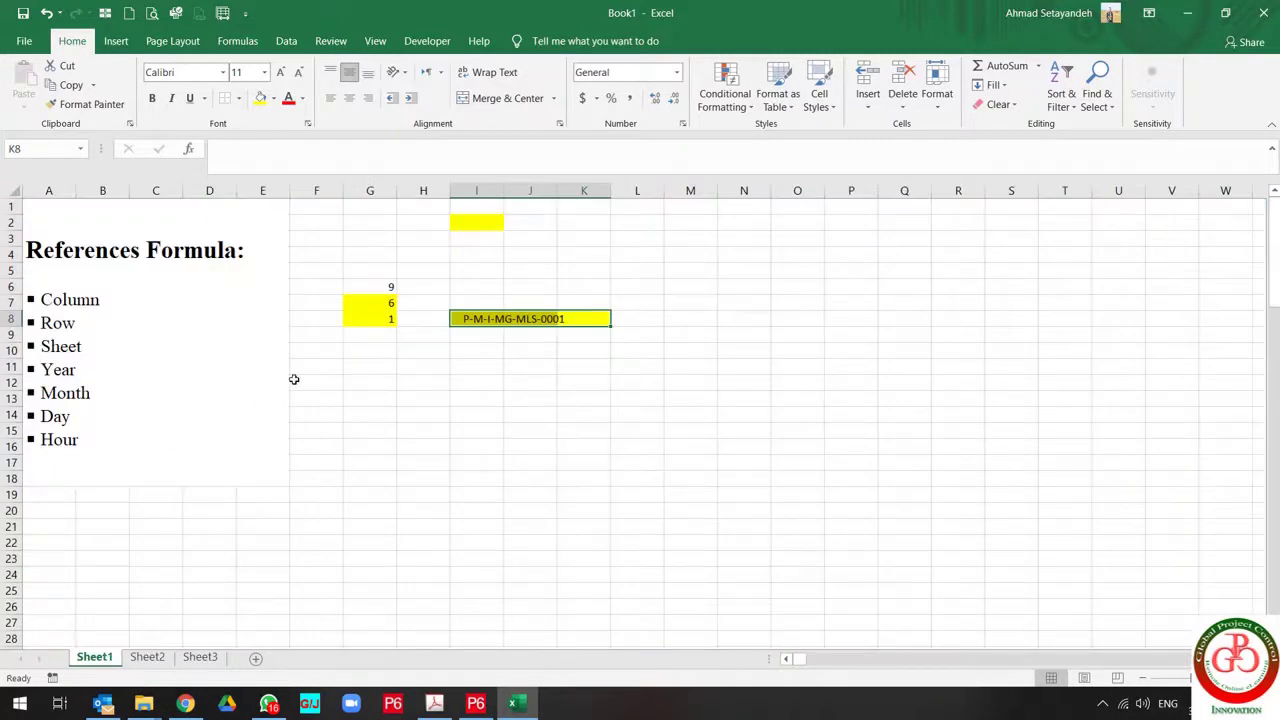
left_click(68, 373)
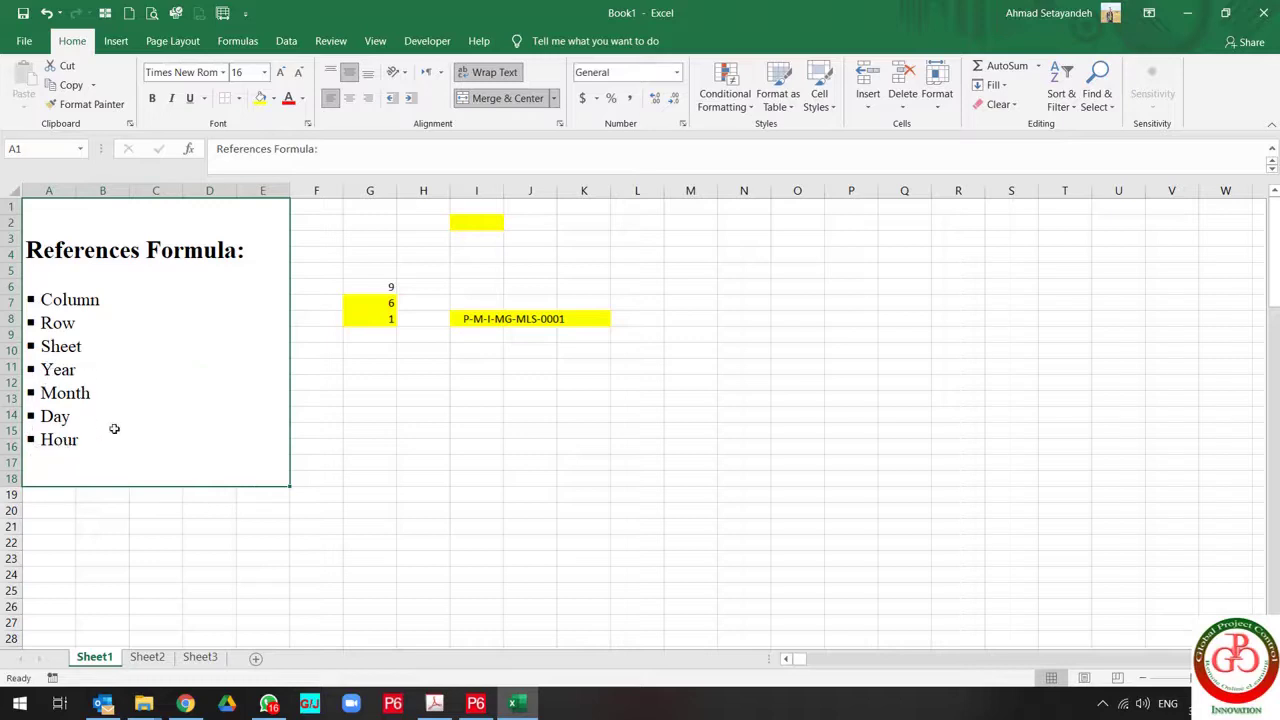
left_click(148, 658)
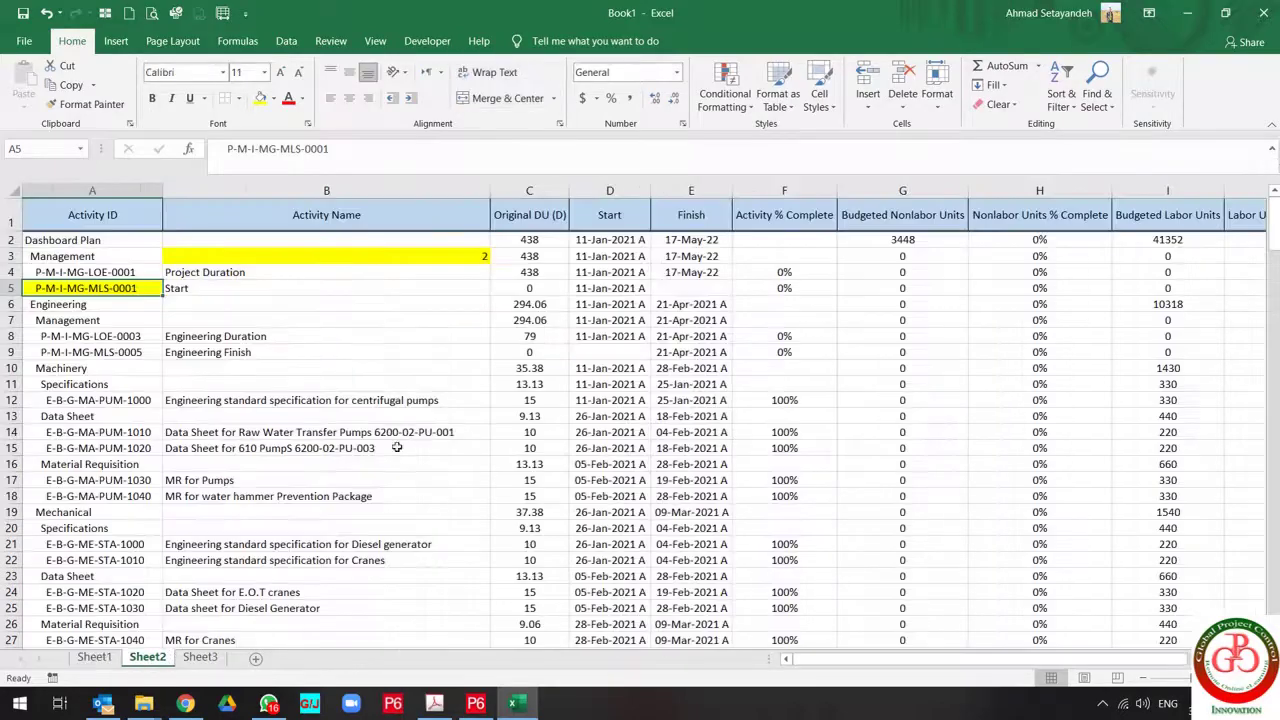
left_click(697, 290)
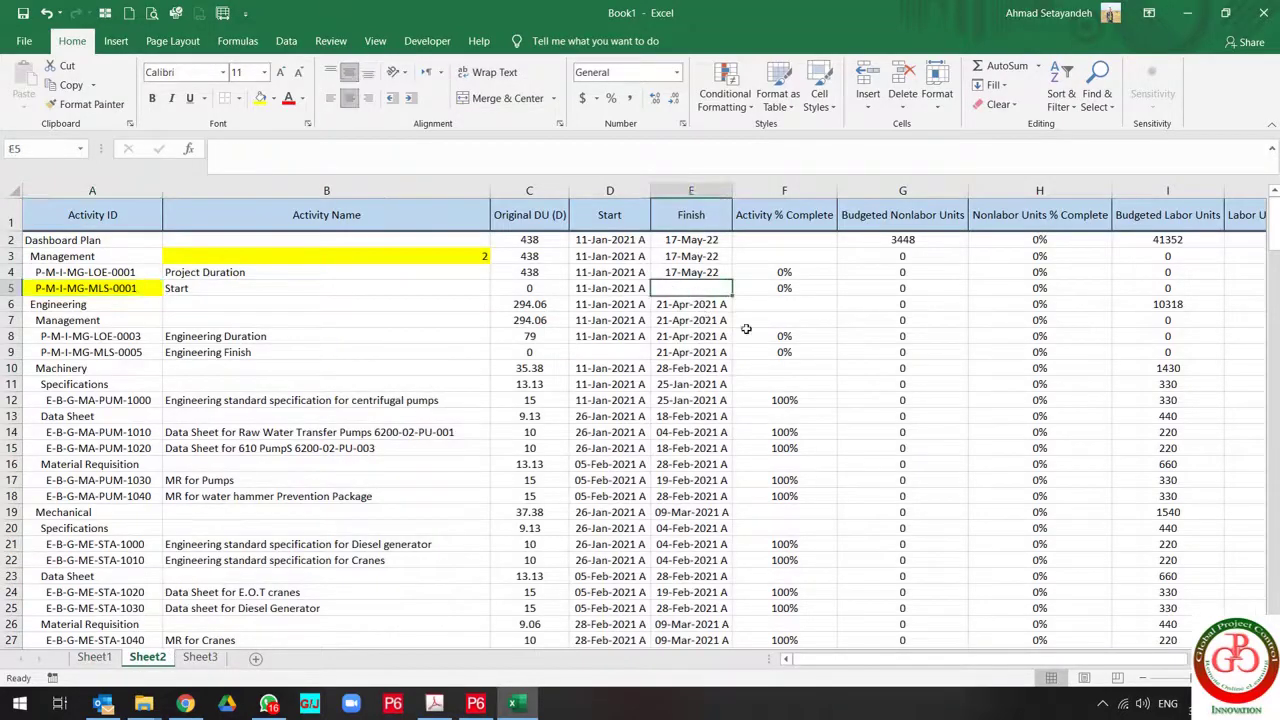
key("Right")
key("Right")
key("Right")
key("Right")
key("Right")
key("Right")
key("Right")
key("Right")
key("Right")
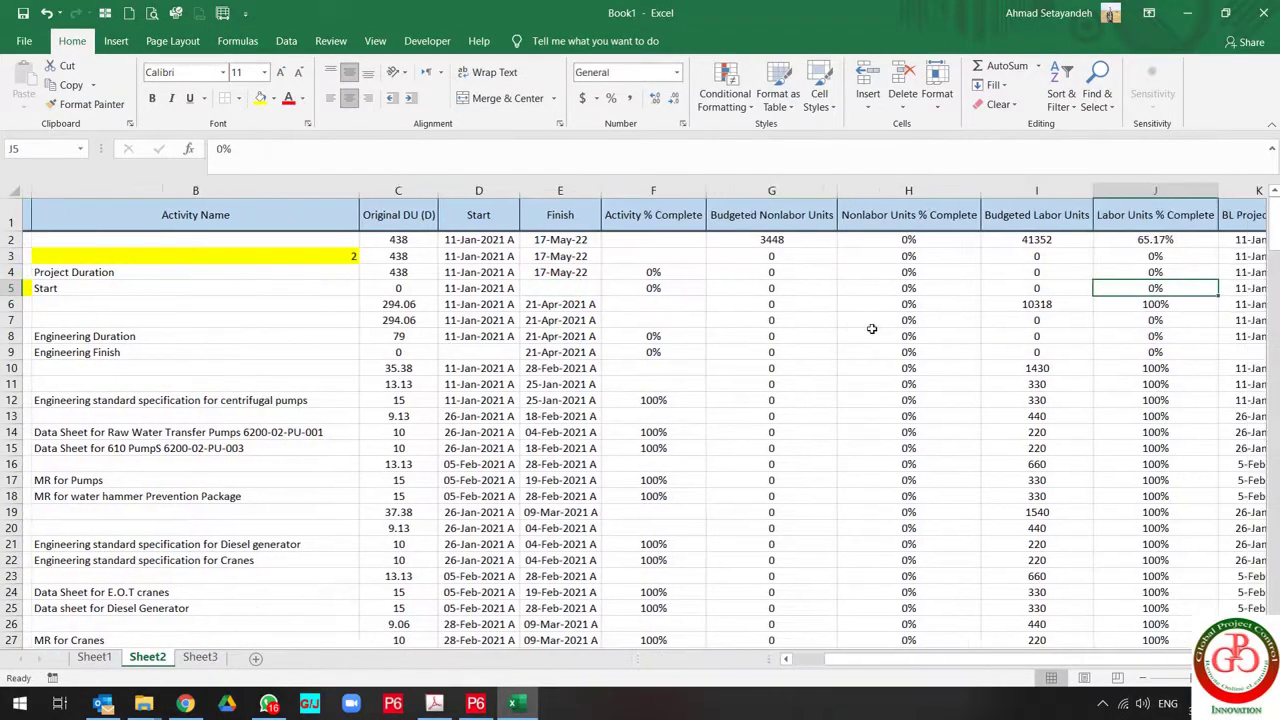
key("Right")
key("Right")
key("Right")
key("Right")
key("Right")
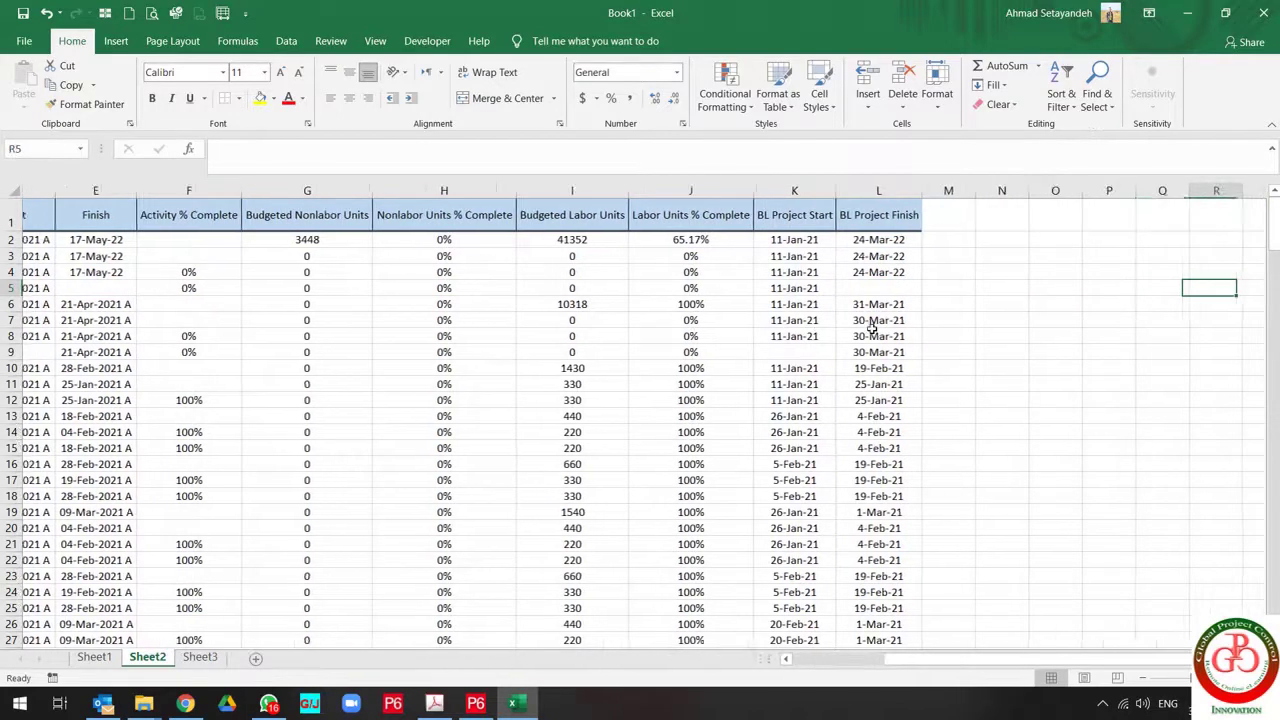
key("ctrl+Left")
key("Up")
key("Up")
key("Up")
key("Up")
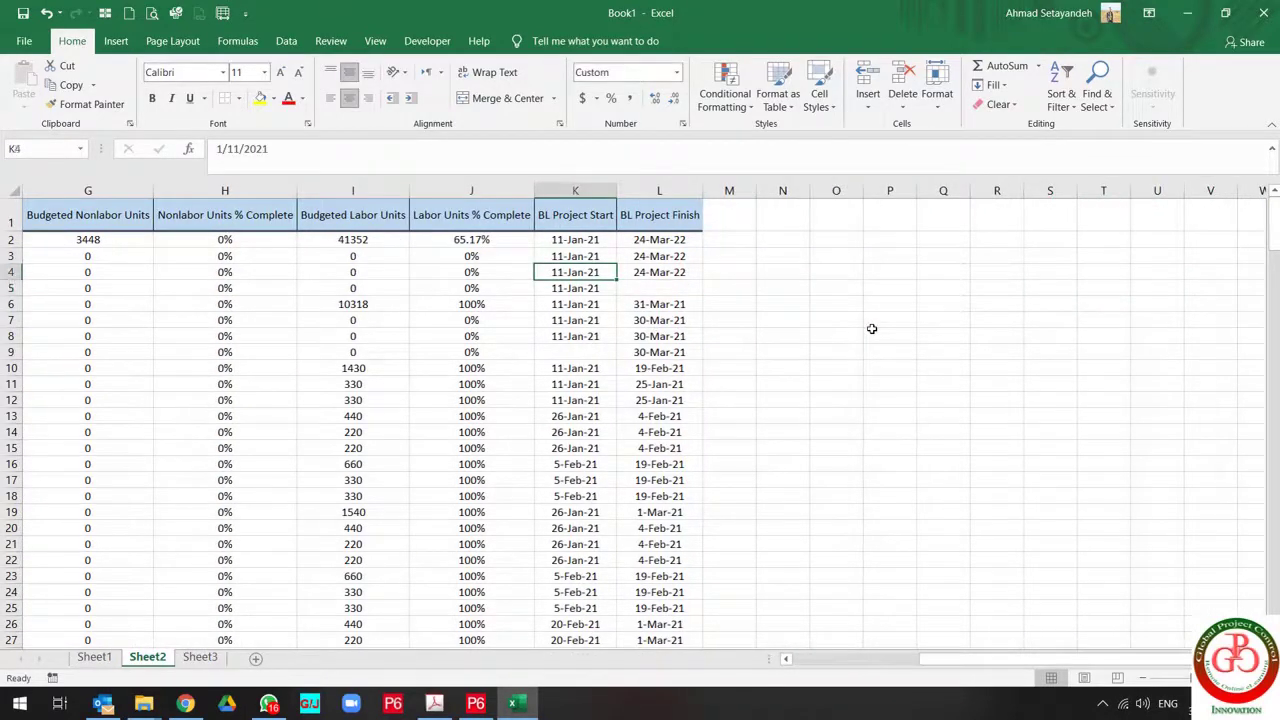
key("Right")
key("Down")
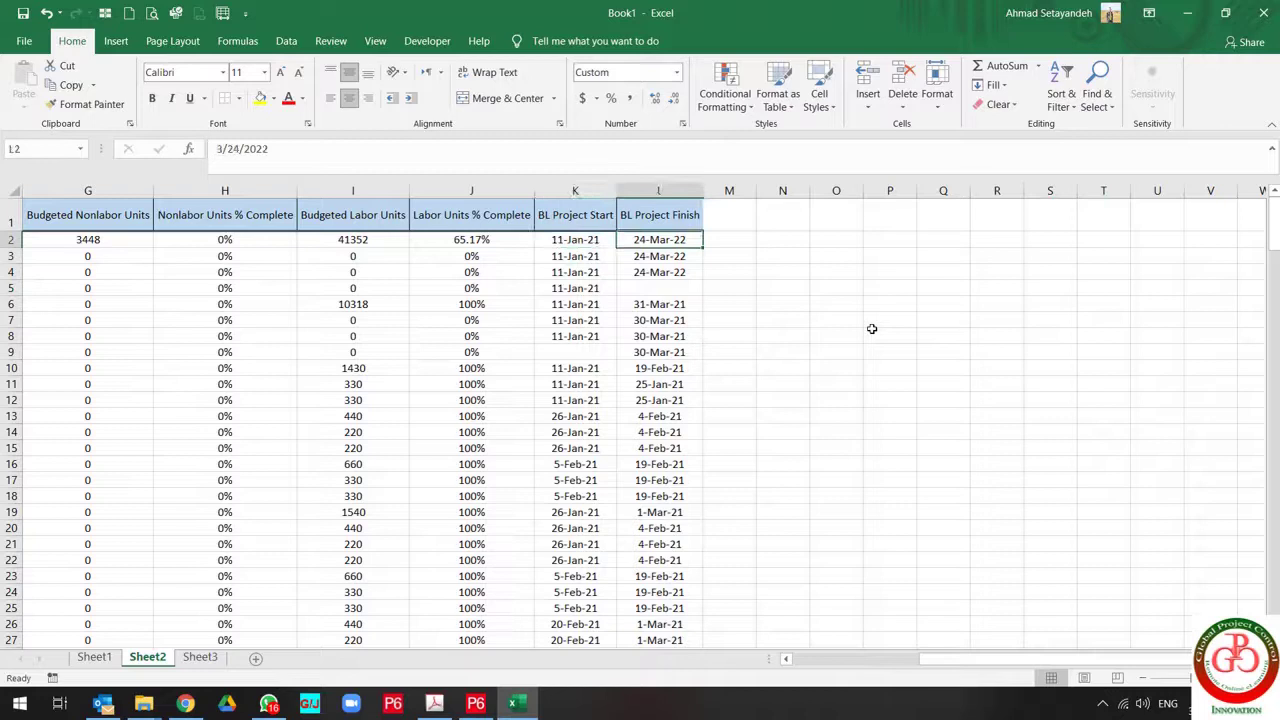
key("Left")
Add the headers Year, Month and Day in cells N1 to P1 of Sheet2.
key("Right")
key("Right")
key("Right")
key("Up")
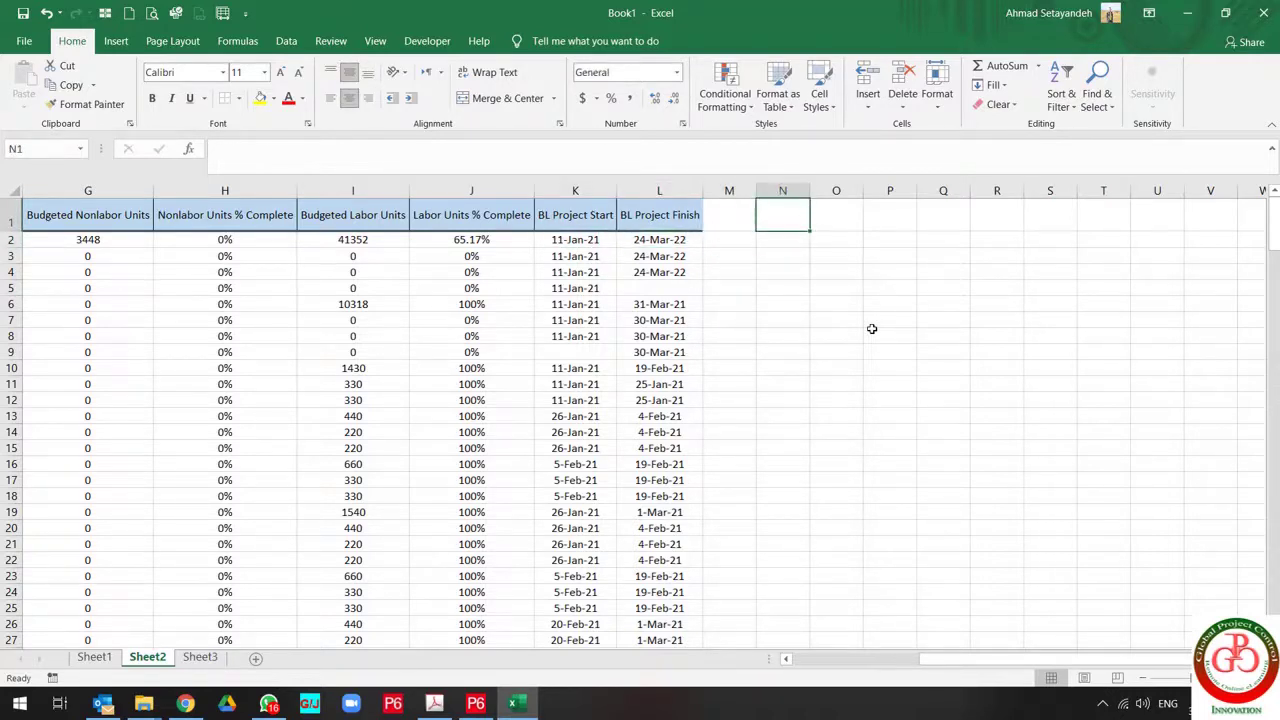
type("Year")
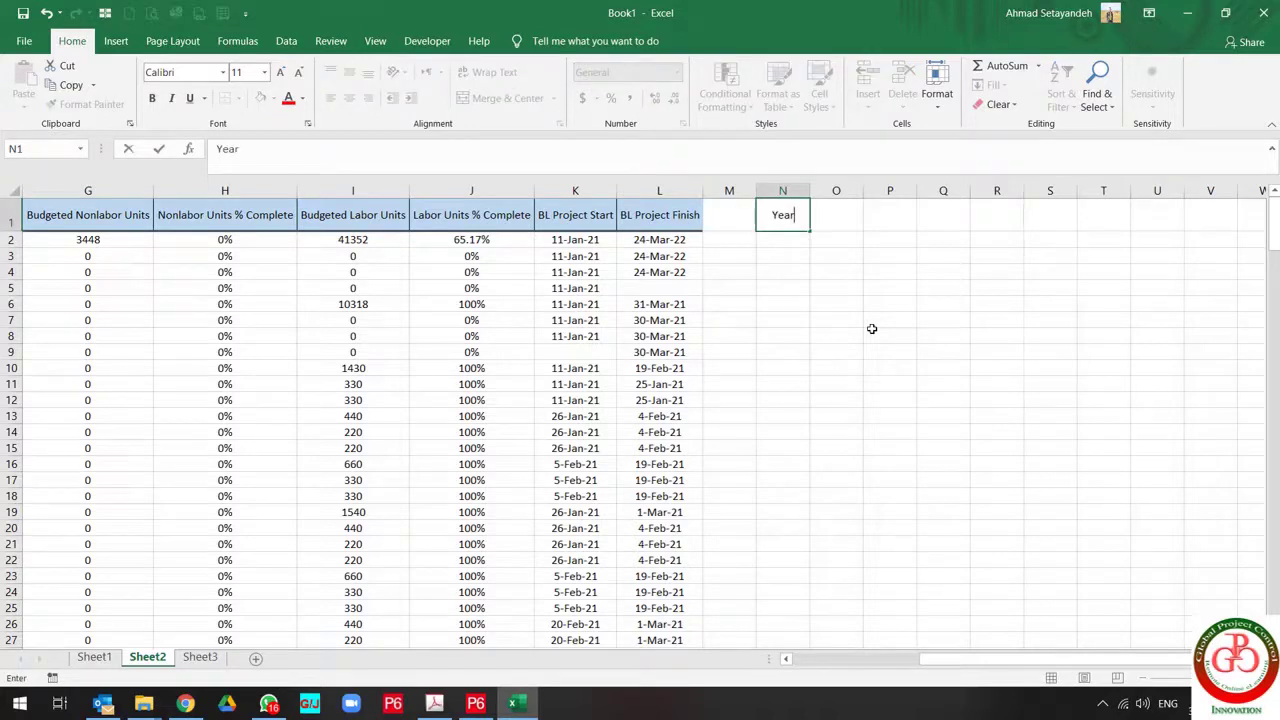
key("Tab")
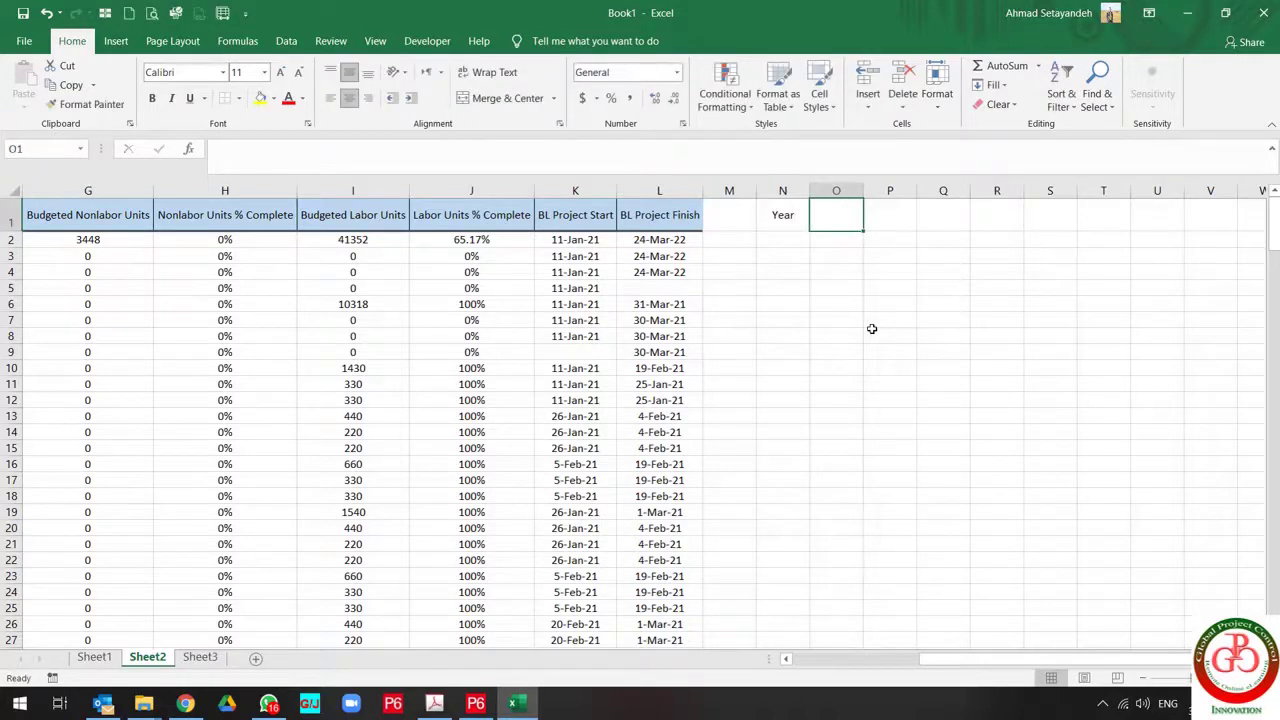
type("Month")
key("Tab")
type("Day")
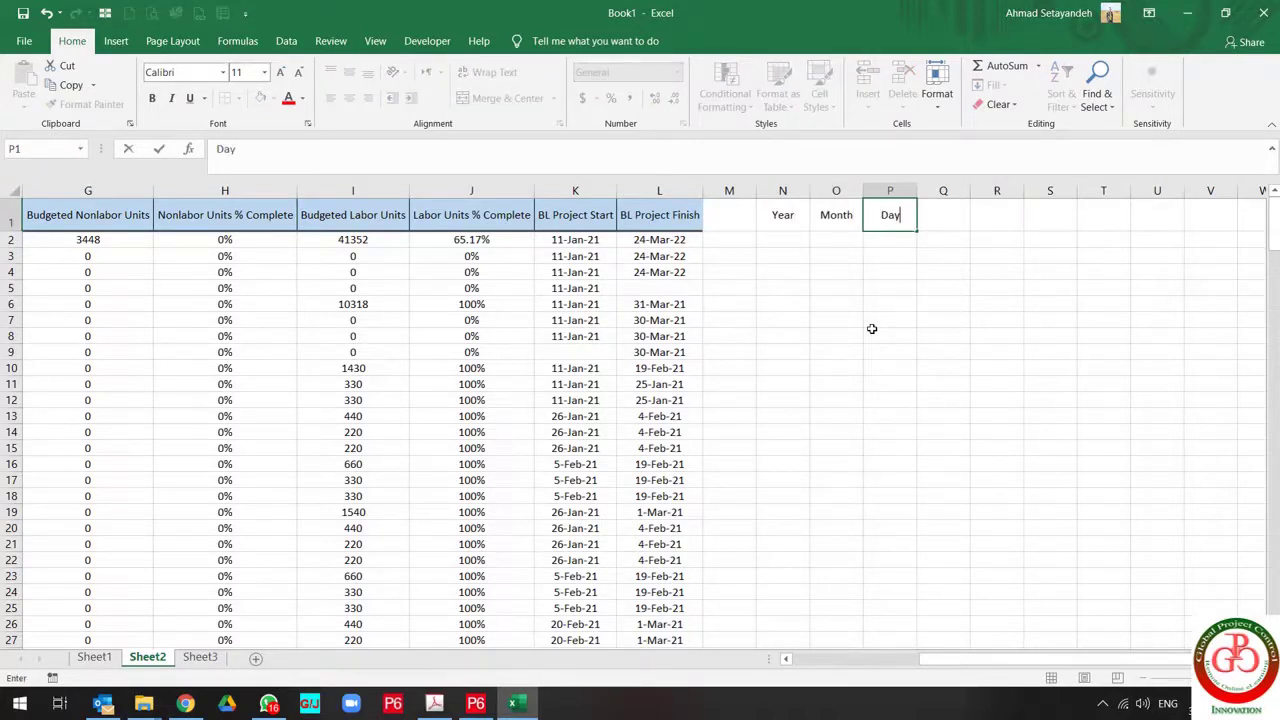
key("Return")
Enter =YEAR(K2) in cell N2 to extract the year from the BL Project Start date.
key("Left")
key("Left")
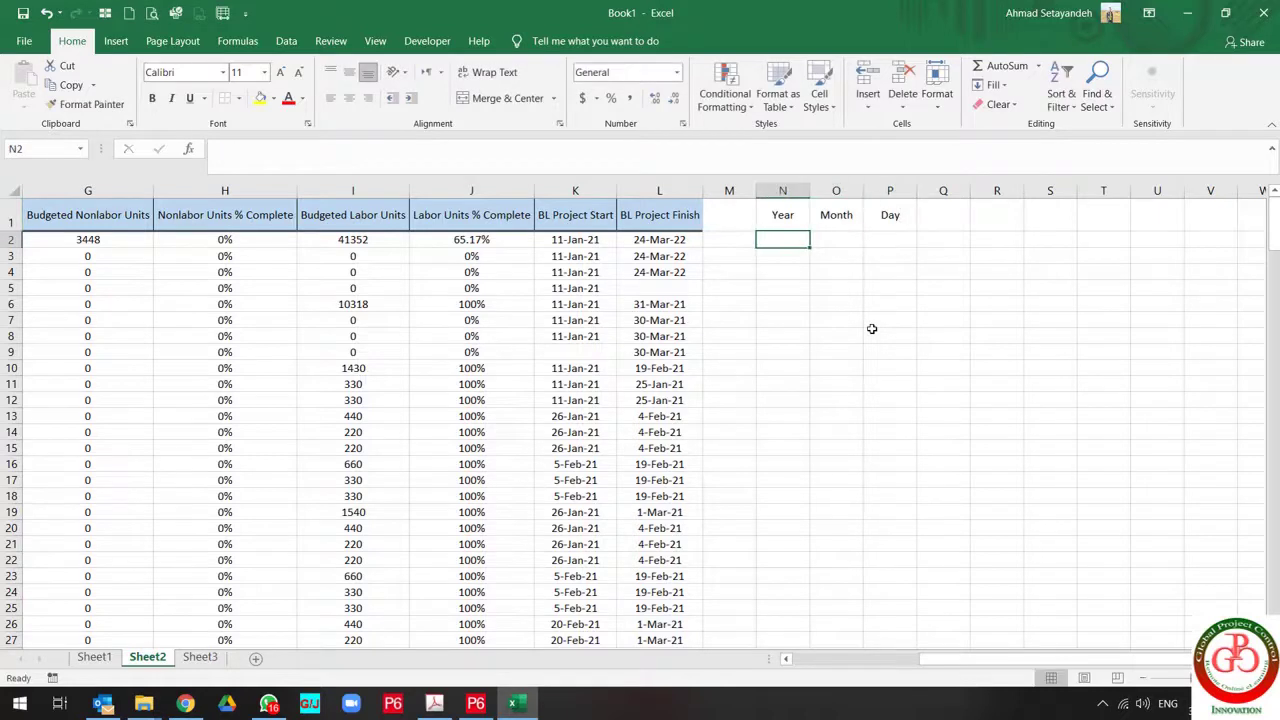
type("=")
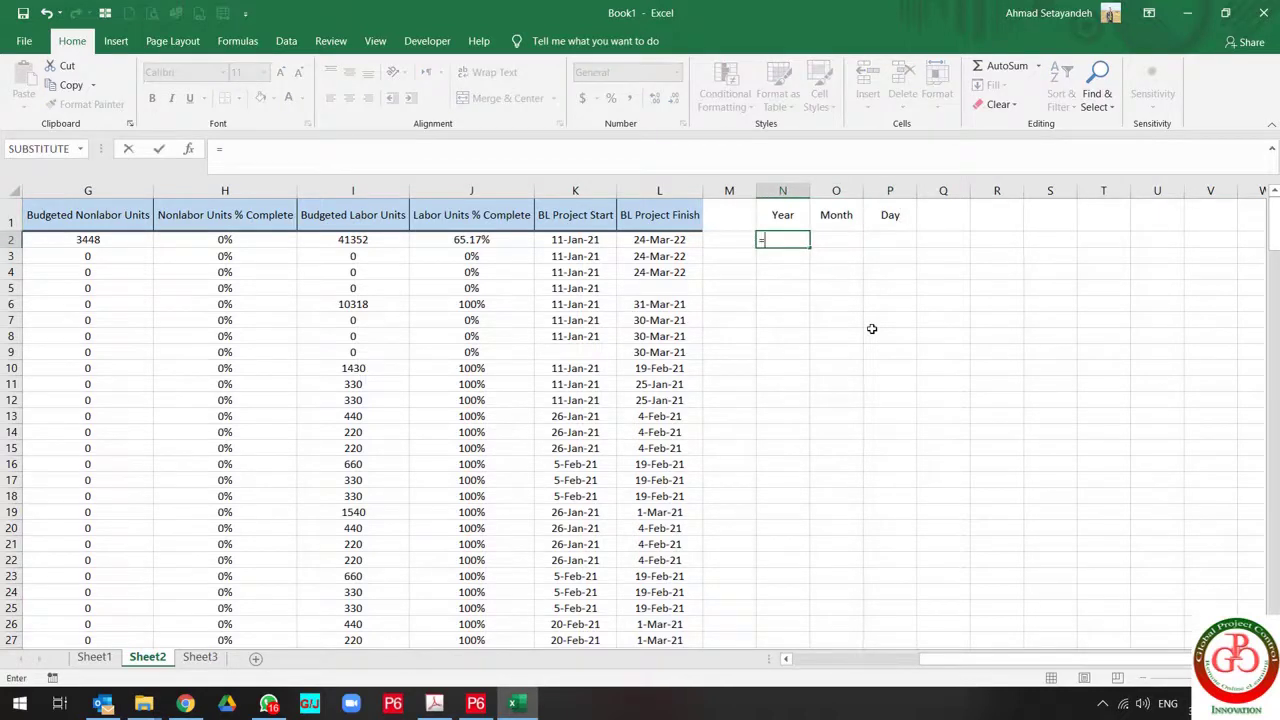
type("yea")
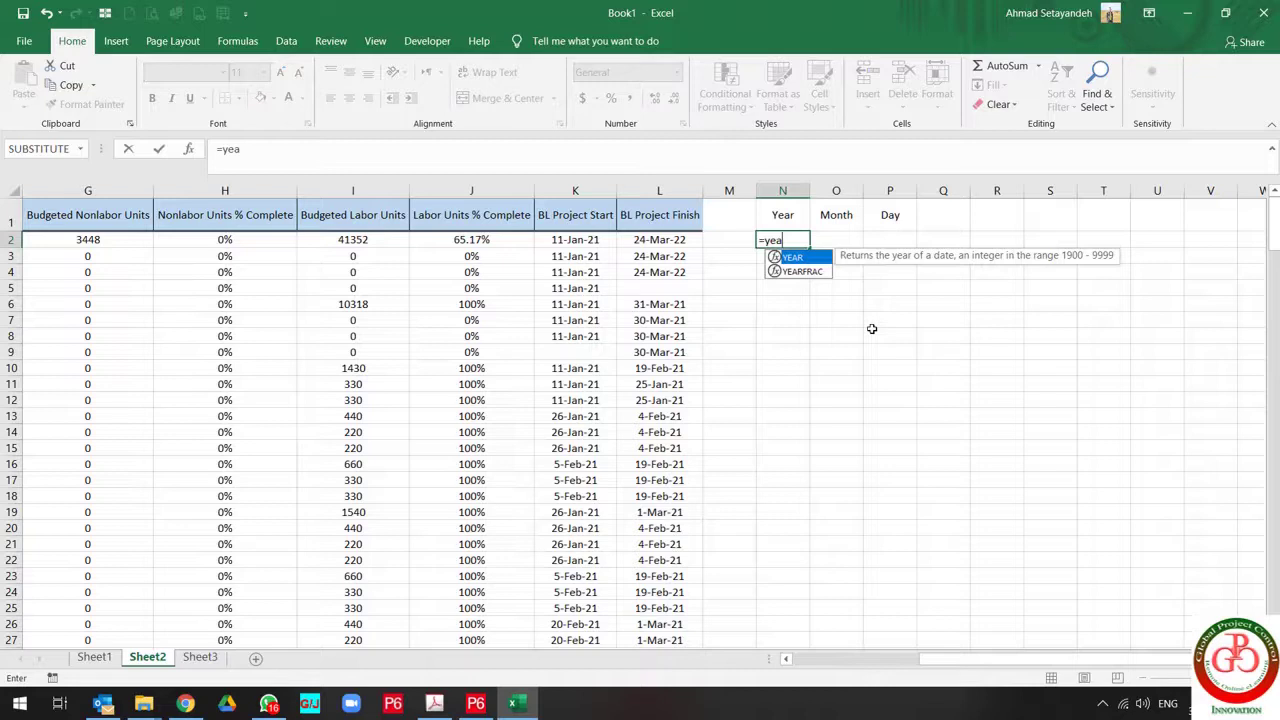
double_click(795, 258)
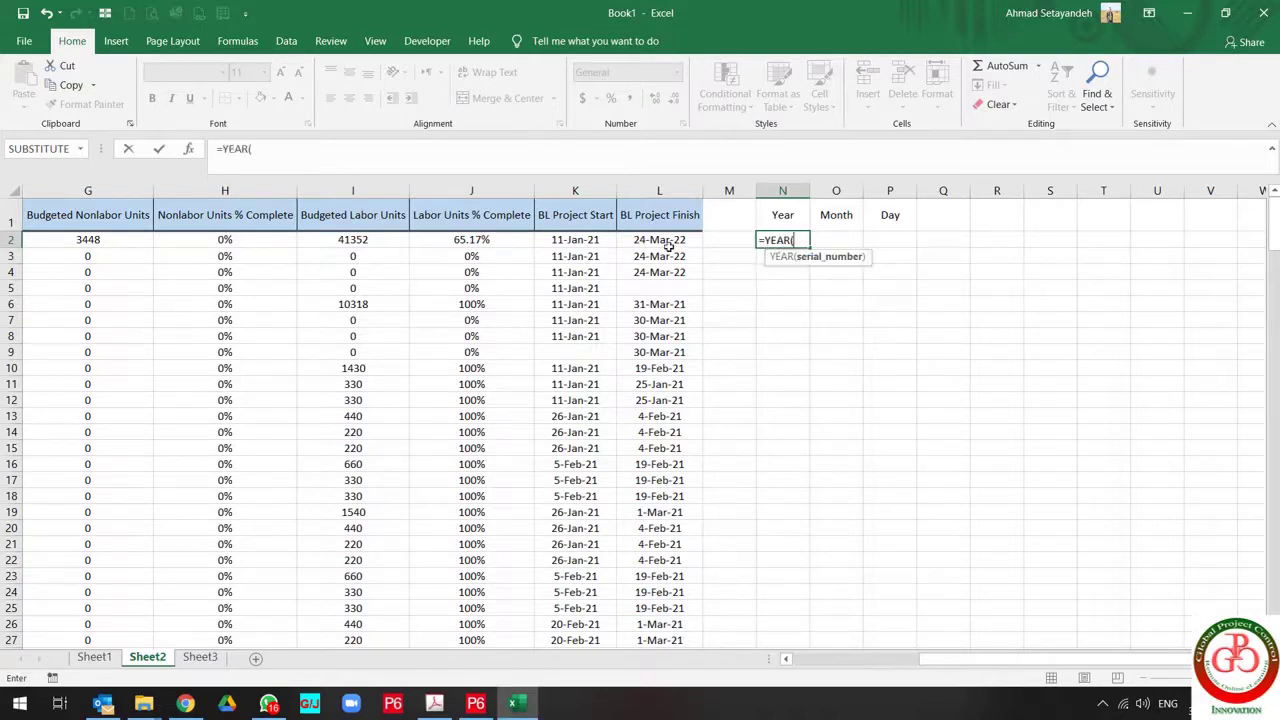
left_click(592, 241)
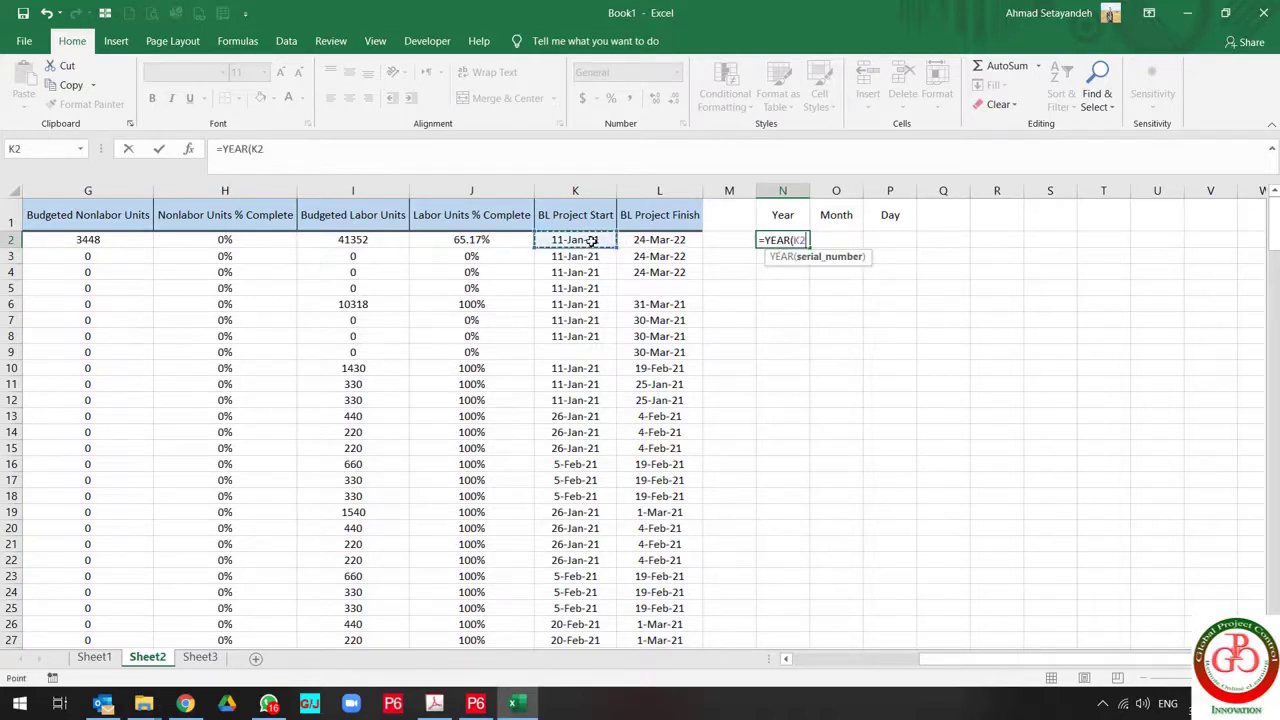
type(")")
key("ctrl+Return")
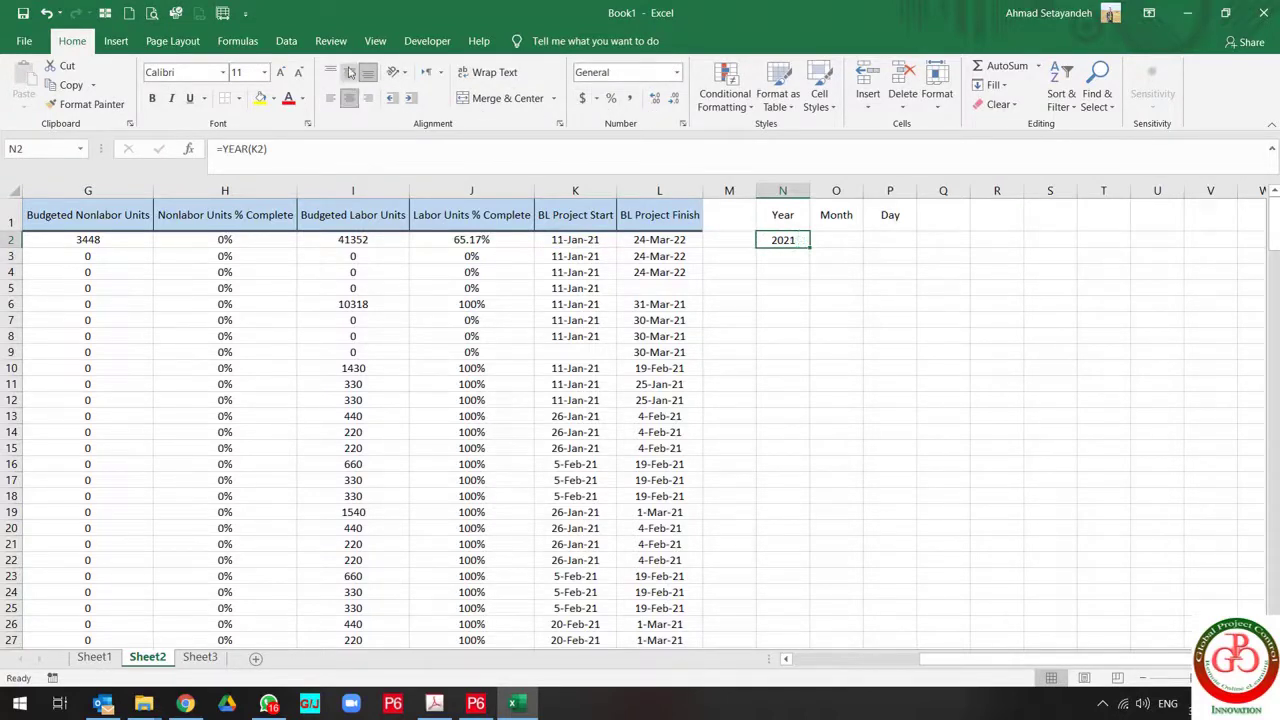
Centre the contents of N2 vertically and horizontally, and hide the empty column M.
left_click(349, 72)
left_click(349, 97)
right_click(735, 190)
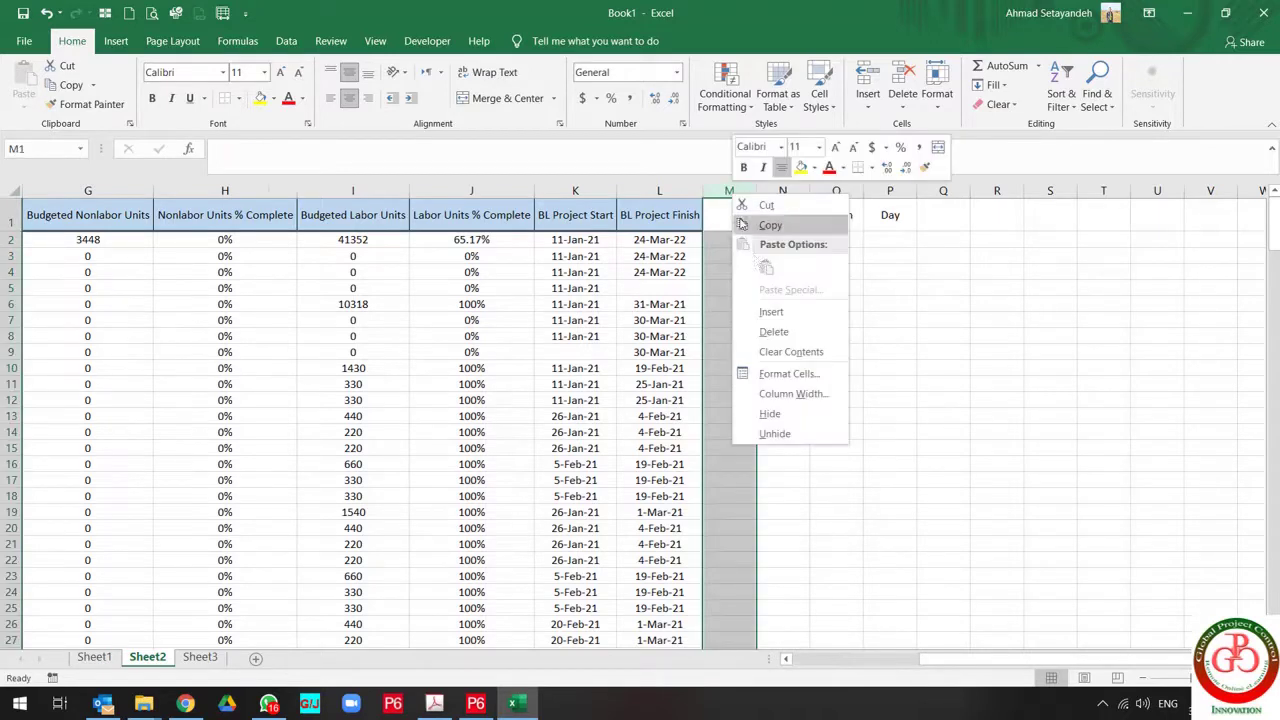
left_click(786, 405)
Copy the YEAR formula from N2 down the Year column through N226, the last row of data.
left_click(731, 241)
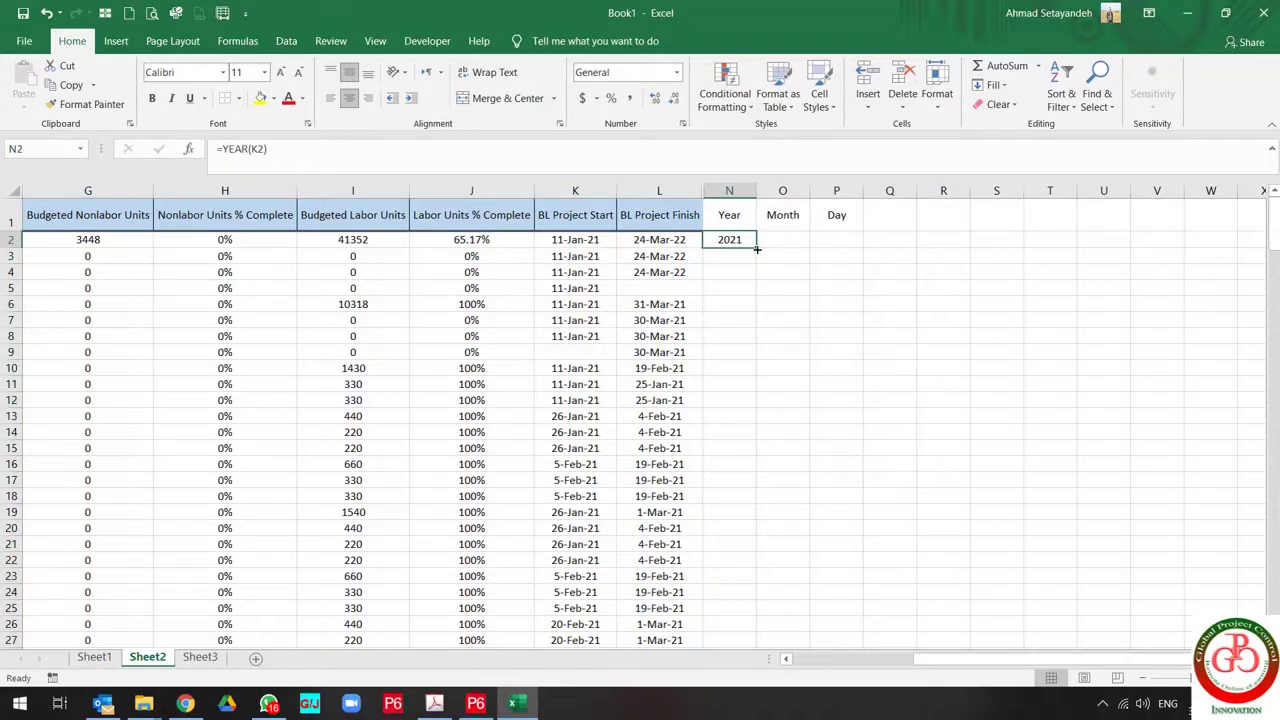
key("ctrl+c")
key("Left")
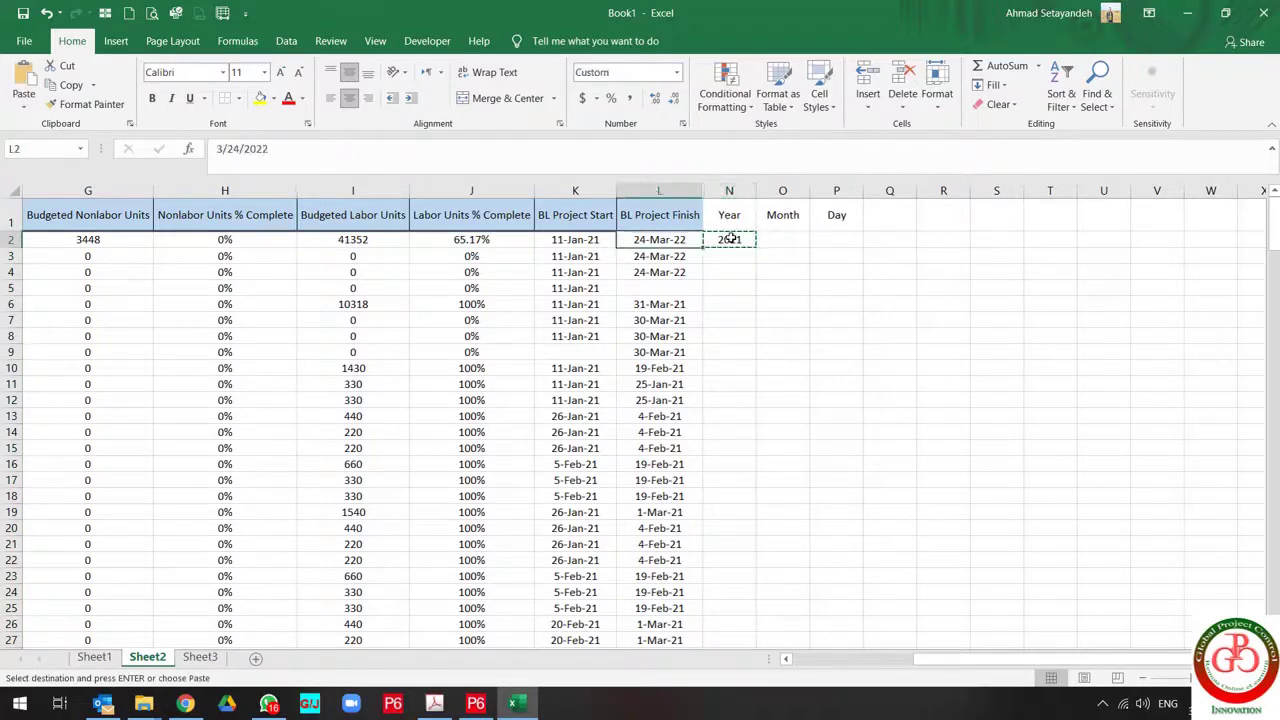
key("Down")
key("Down")
key("Down")
key("Down")
key("ctrl+Down")
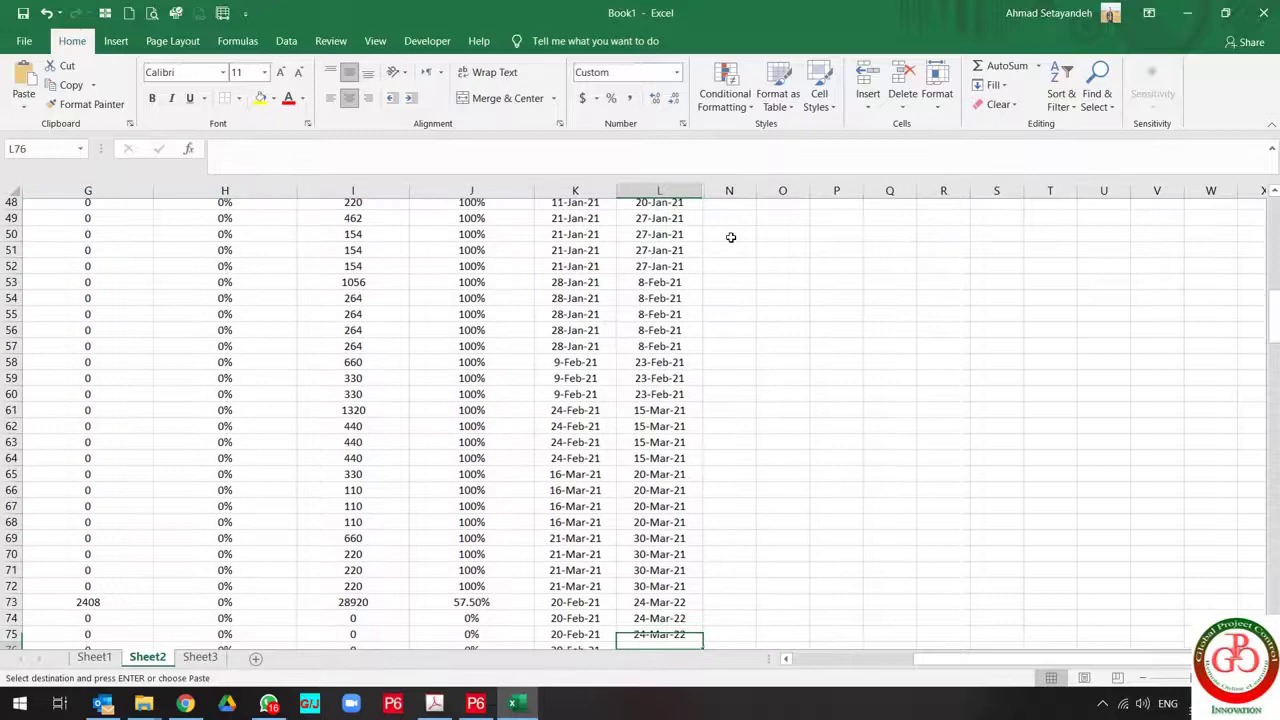
key("Down")
key("ctrl+Down")
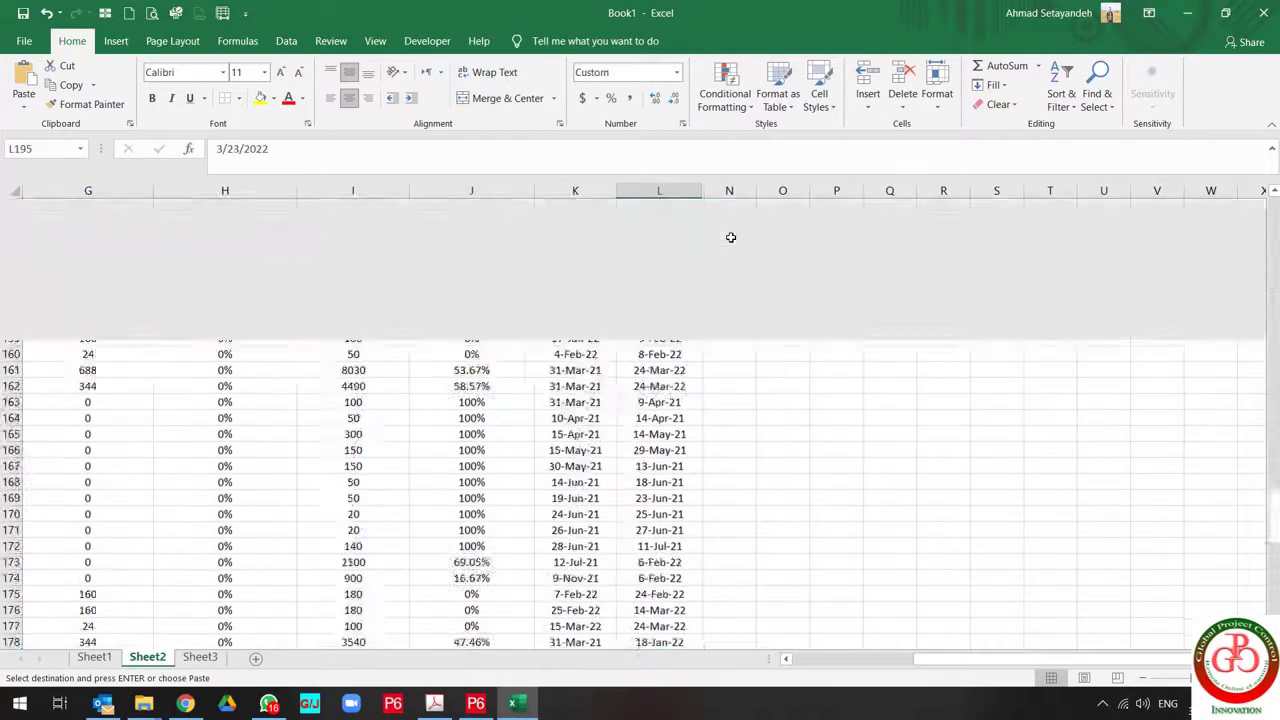
key("ctrl+Down")
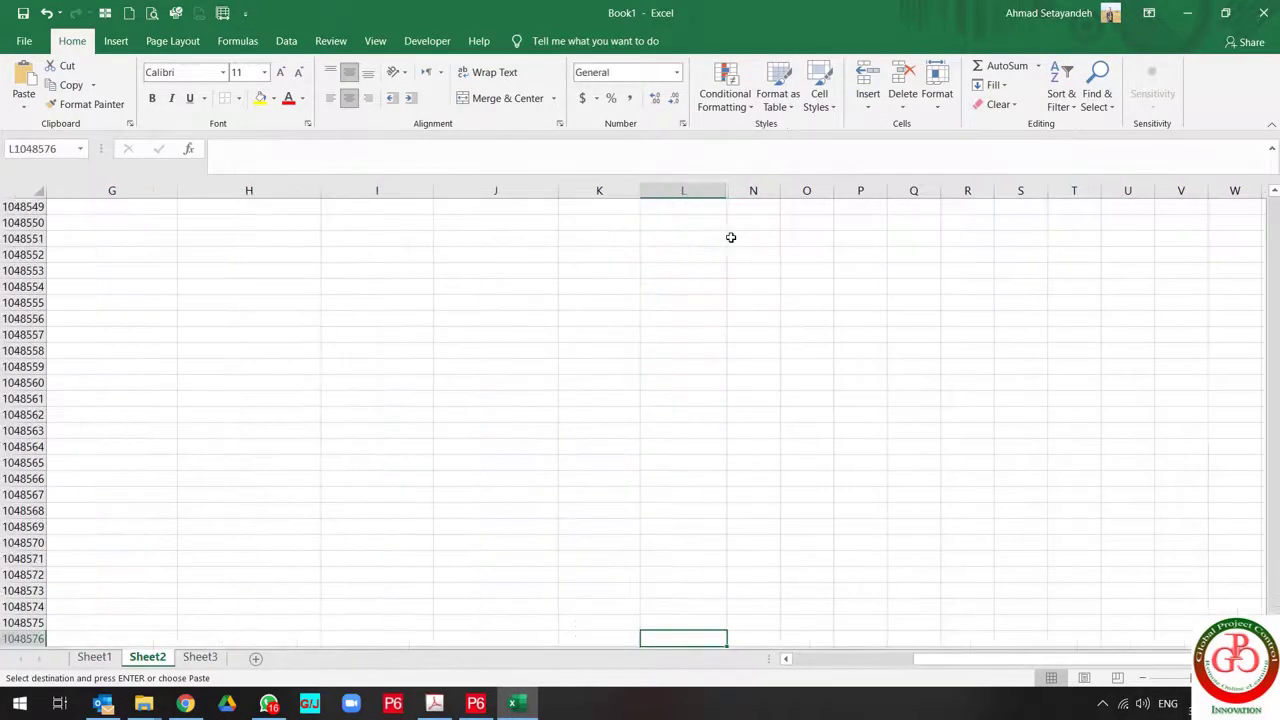
key("ctrl+Up")
key("Right")
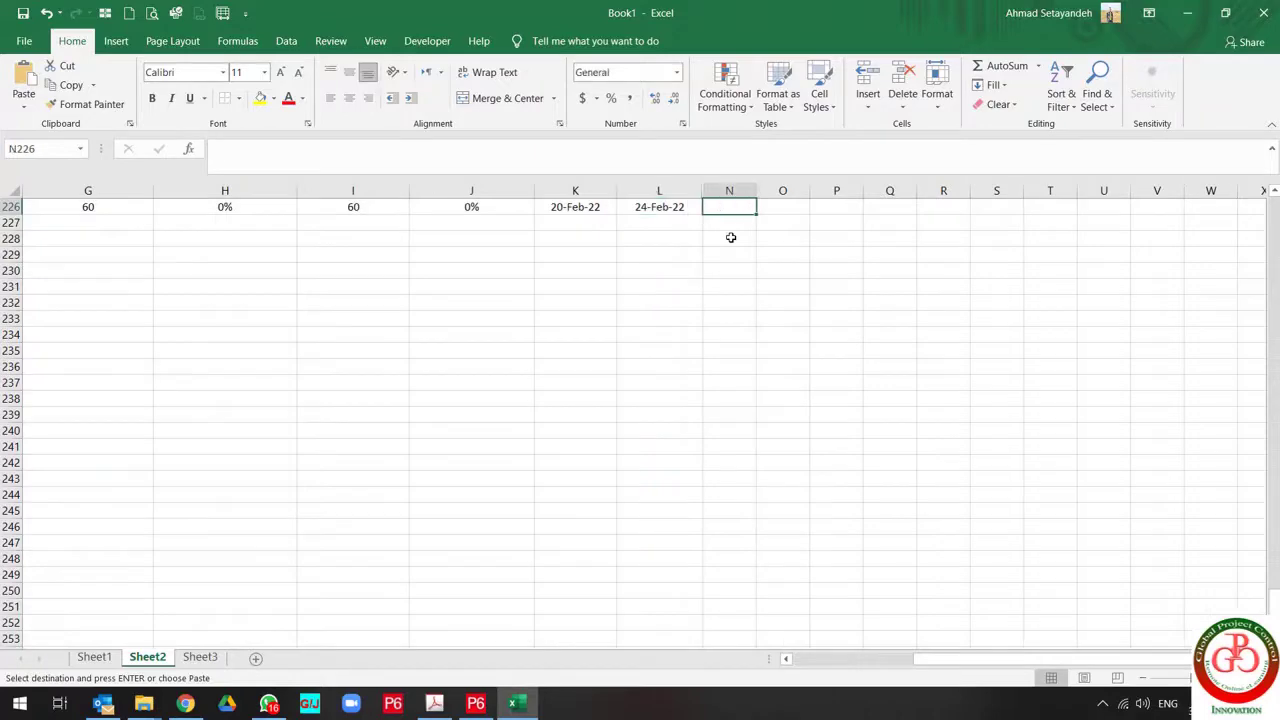
key("ctrl+shift+Up")
key("ctrl+v")
Examine the filled Year column from N2 down to N9, where the BL Project Start date is blank.
key("Right")
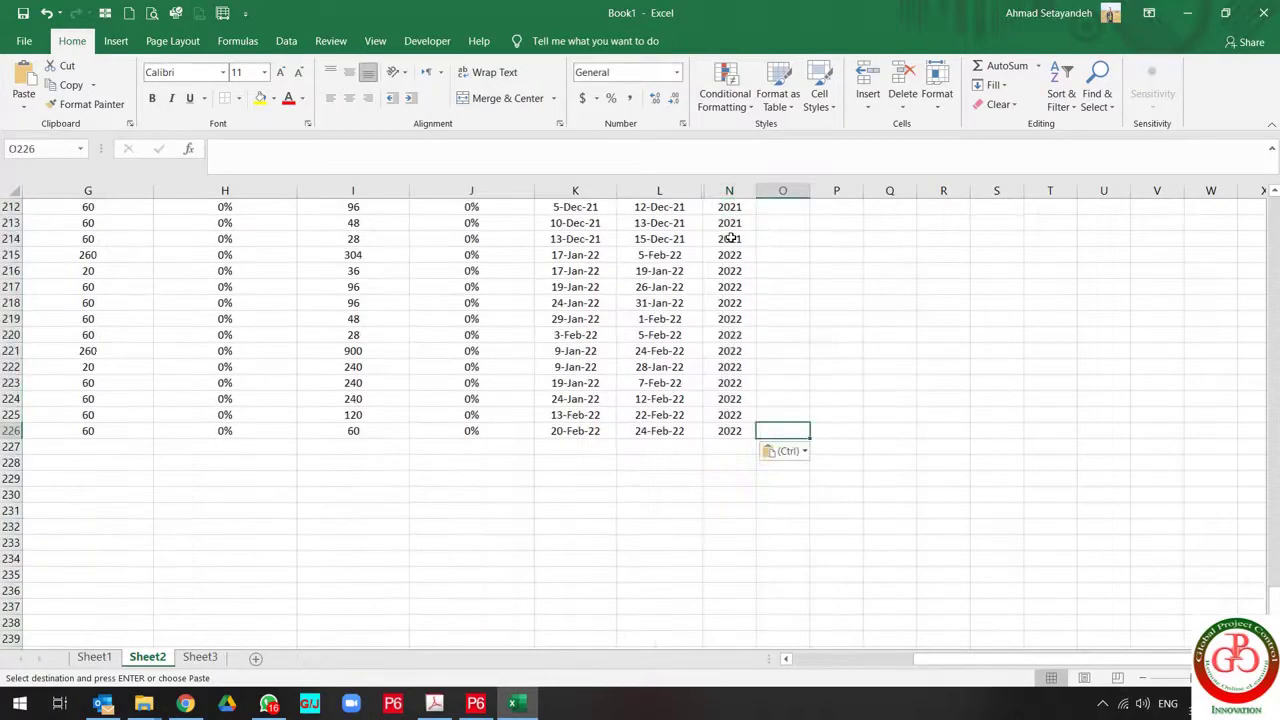
key("ctrl+Up")
key("Left")
key("Down")
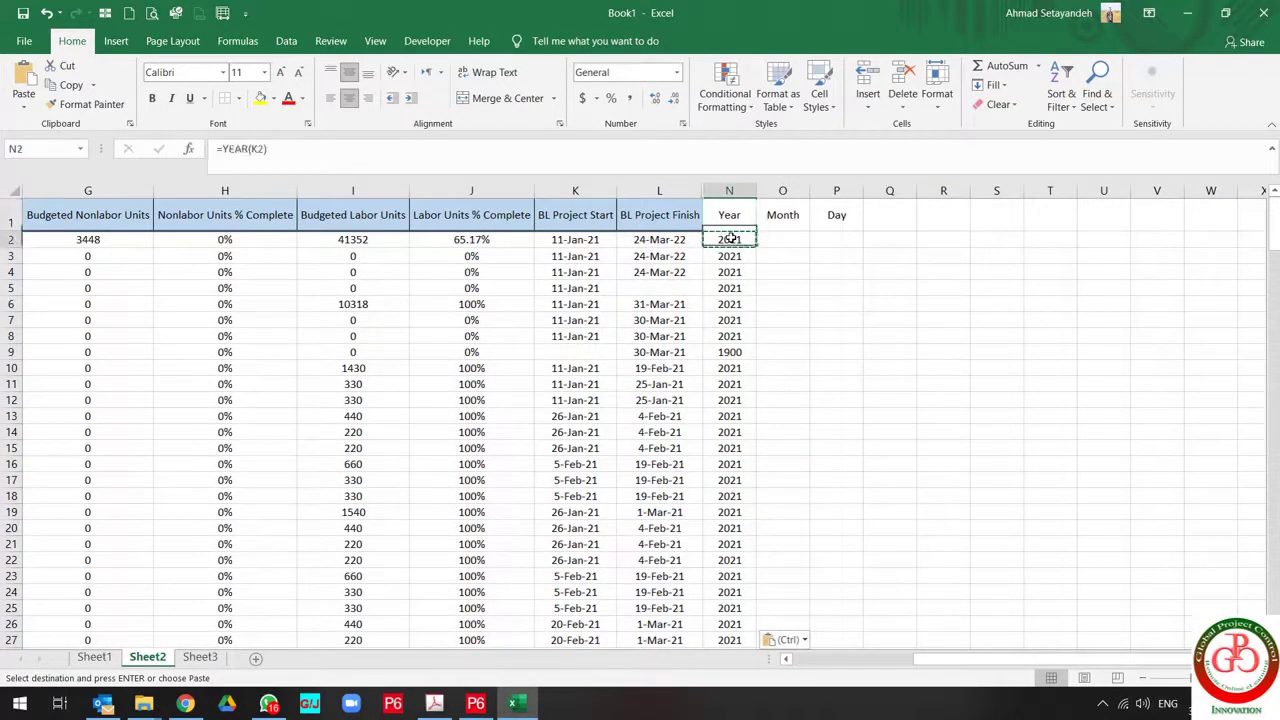
key("Down")
key("Down")
key("Down")
key("Down")
key("Down")
key("Down")
key("Down")
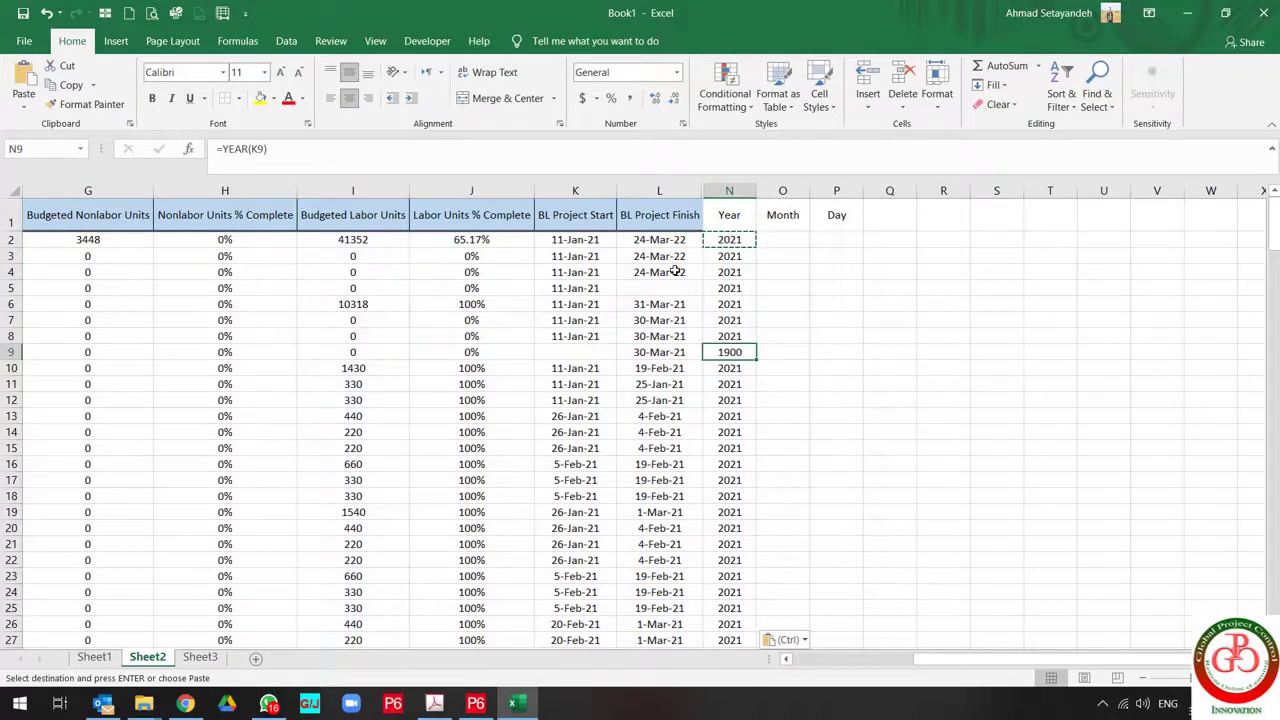
Enter =MONTH(K2) in cell O2 and fill the formula down the Month column.
left_click(772, 243)
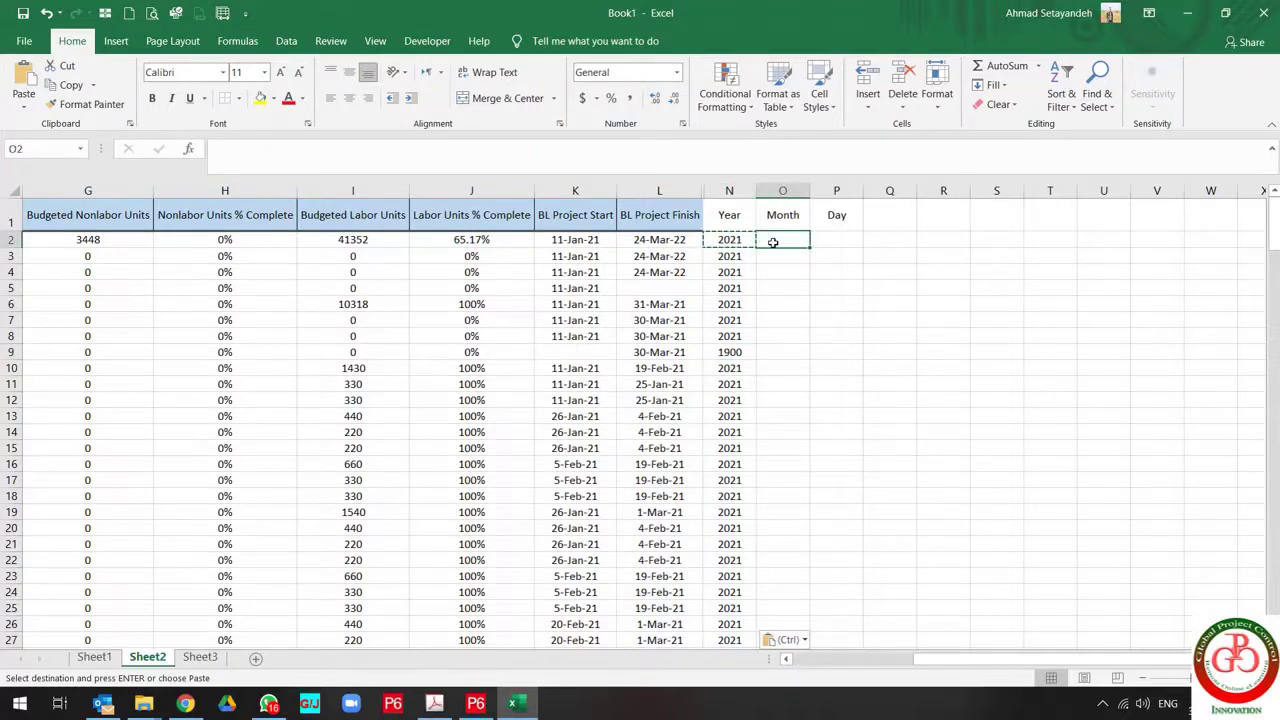
type("=mont")
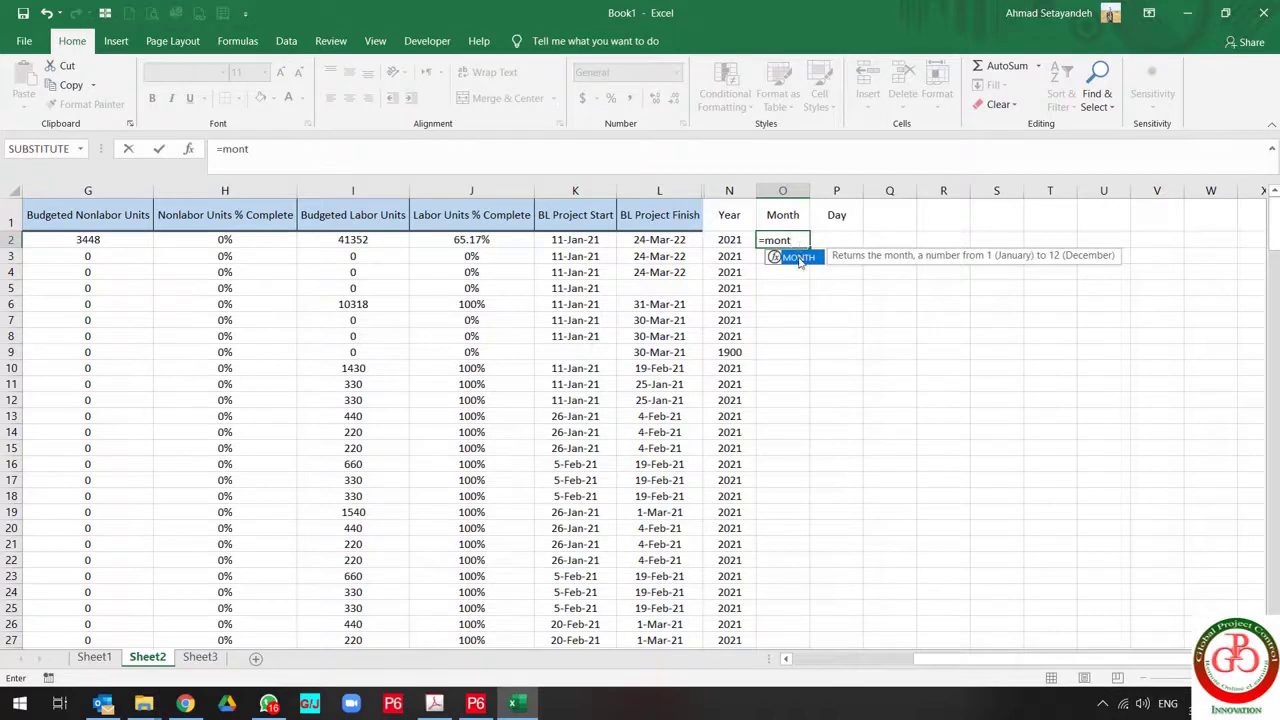
double_click(797, 258)
left_click(576, 241)
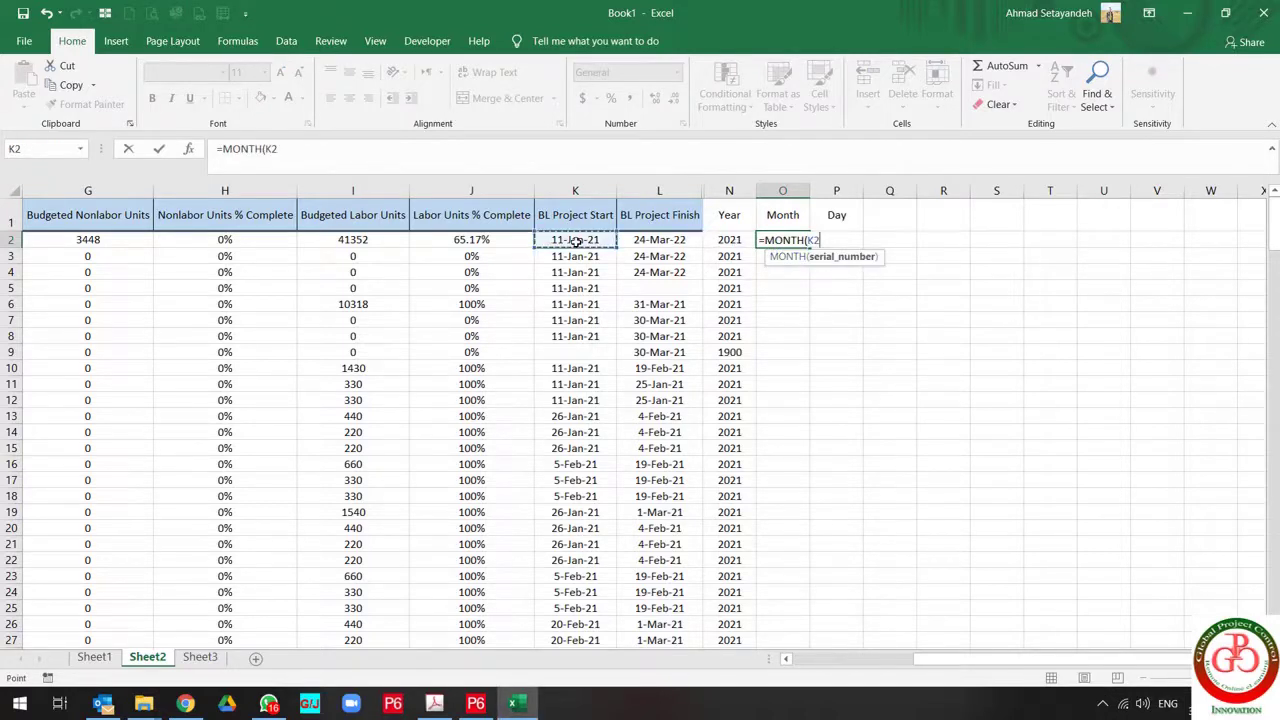
key("Return")
left_click(786, 241)
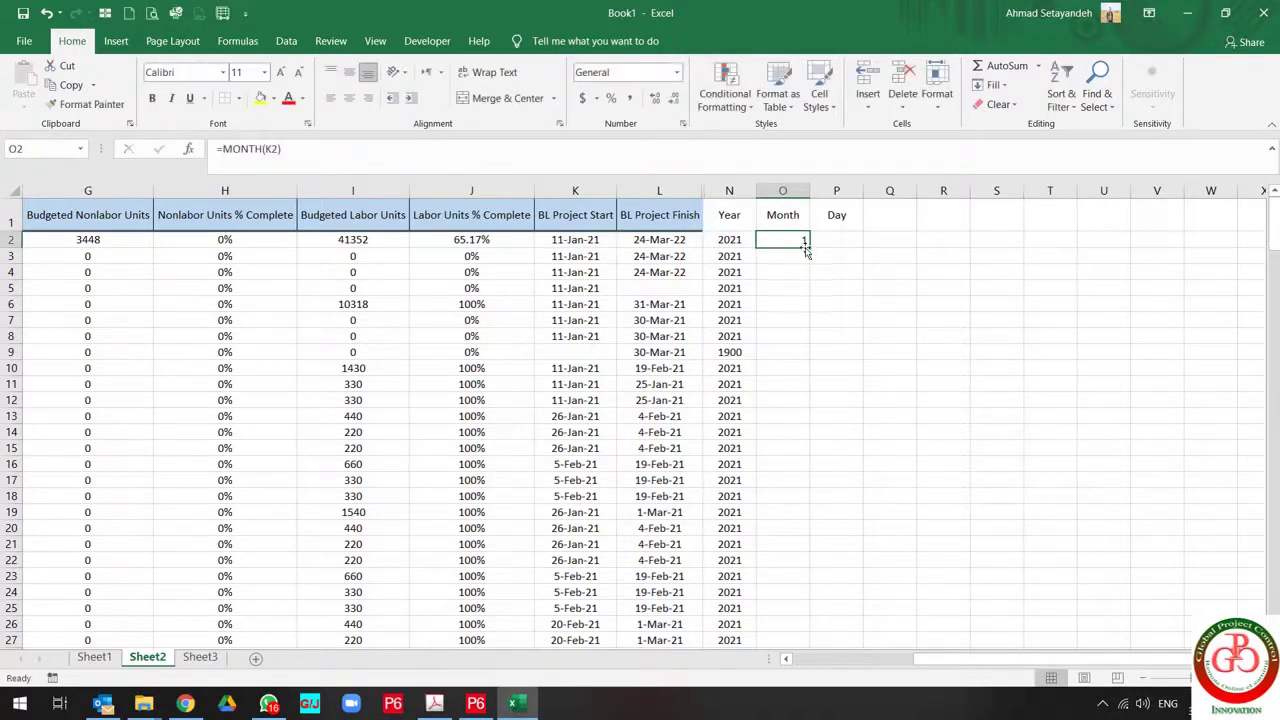
double_click(809, 247)
Highlight cells K16:O16 and K3:O3 in yellow as sample rows for comparing start dates with month results.
left_click(583, 240)
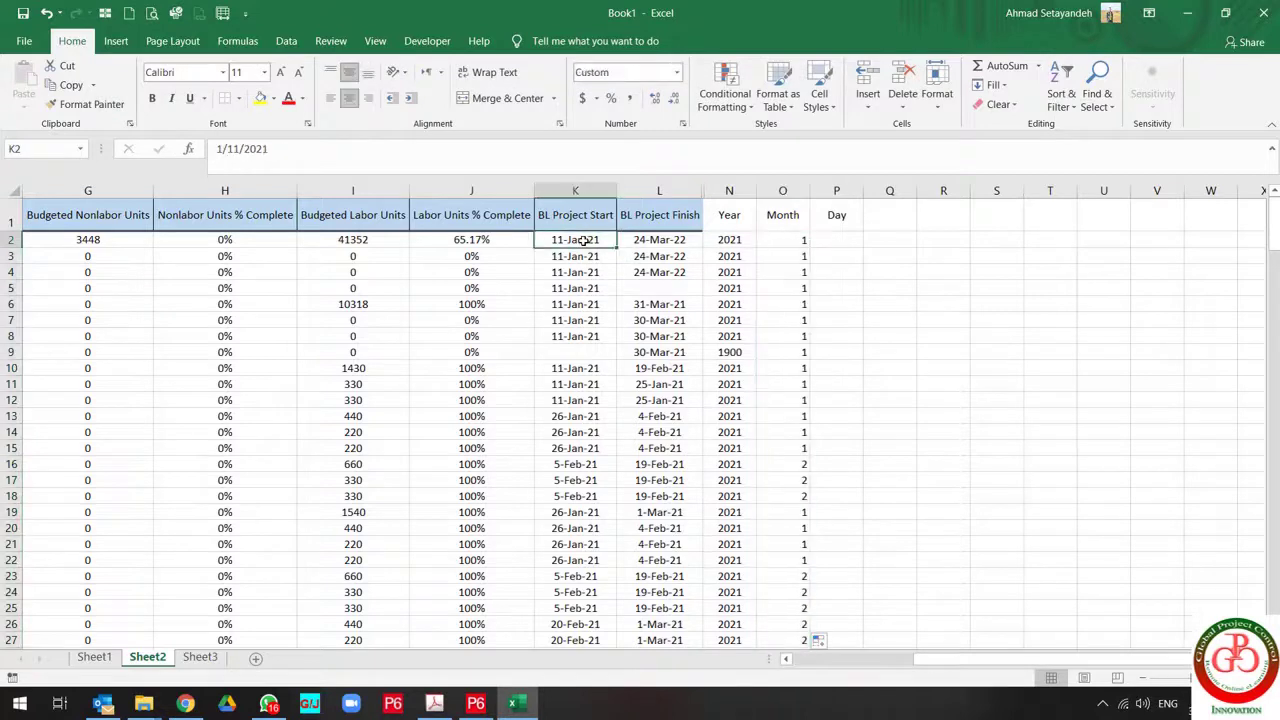
left_click(782, 243)
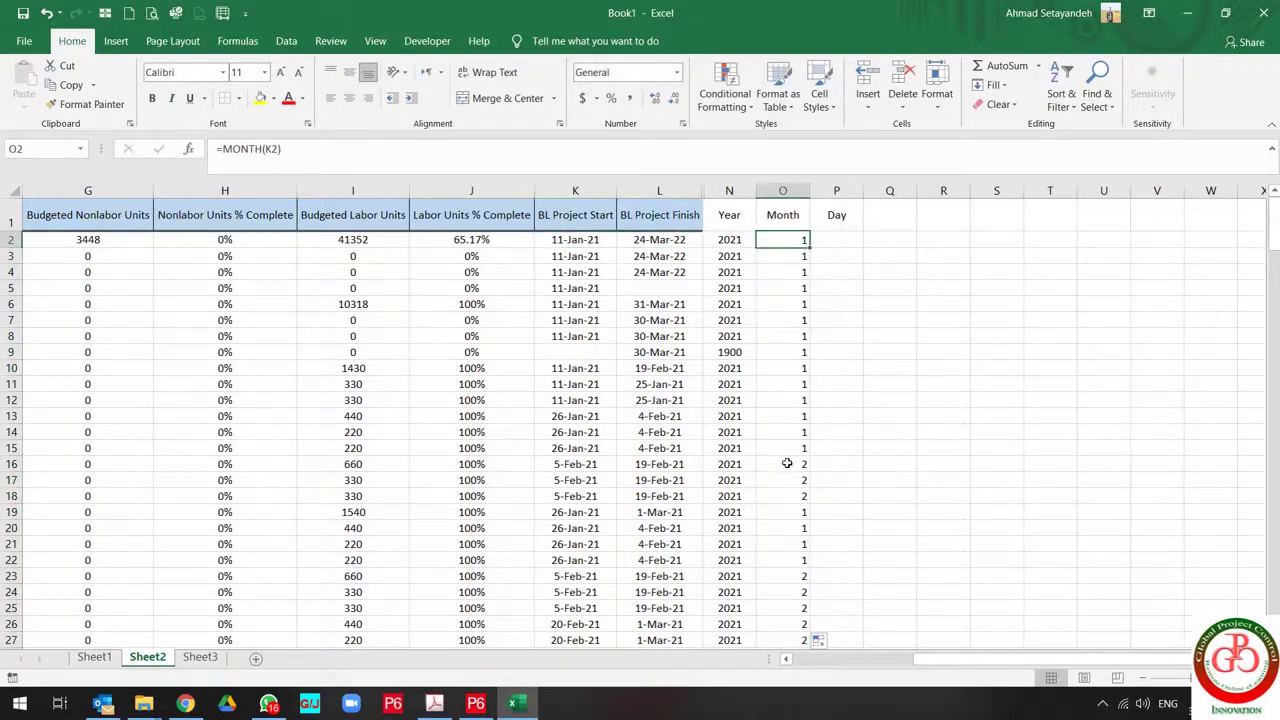
left_click(787, 463)
left_click_drag(787, 463, 580, 464)
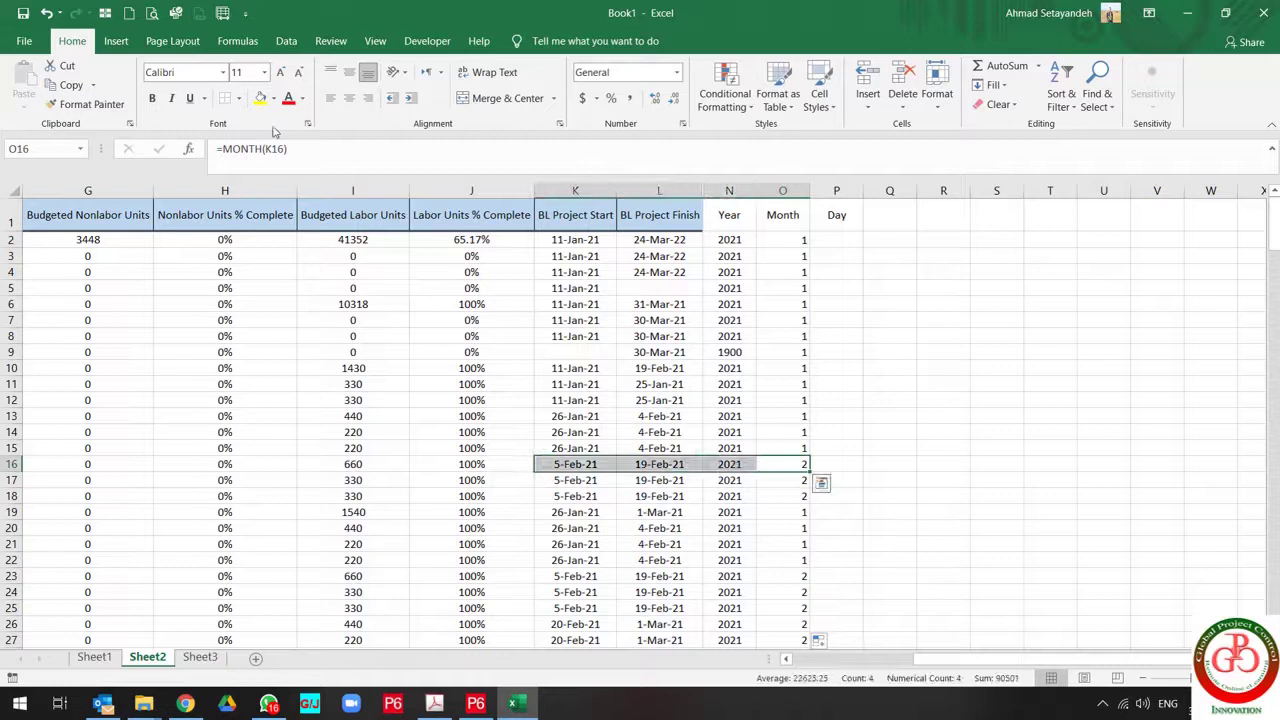
left_click(260, 98)
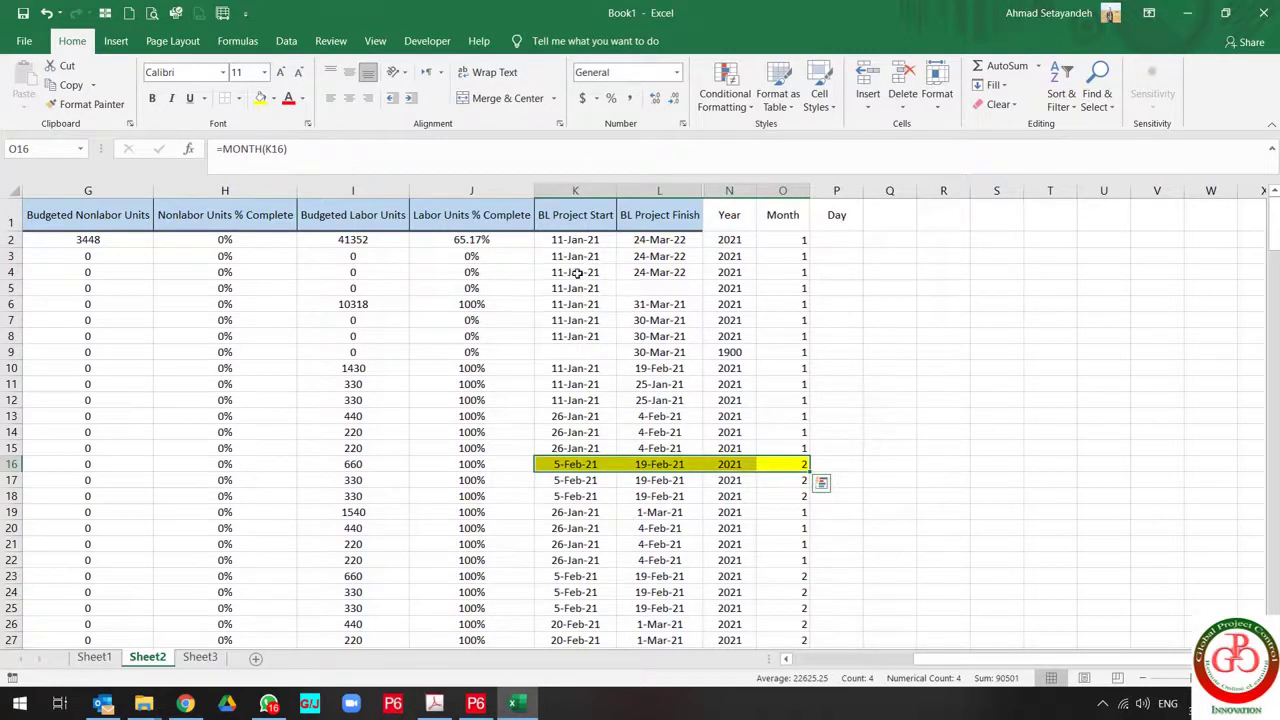
left_click_drag(570, 258, 782, 258)
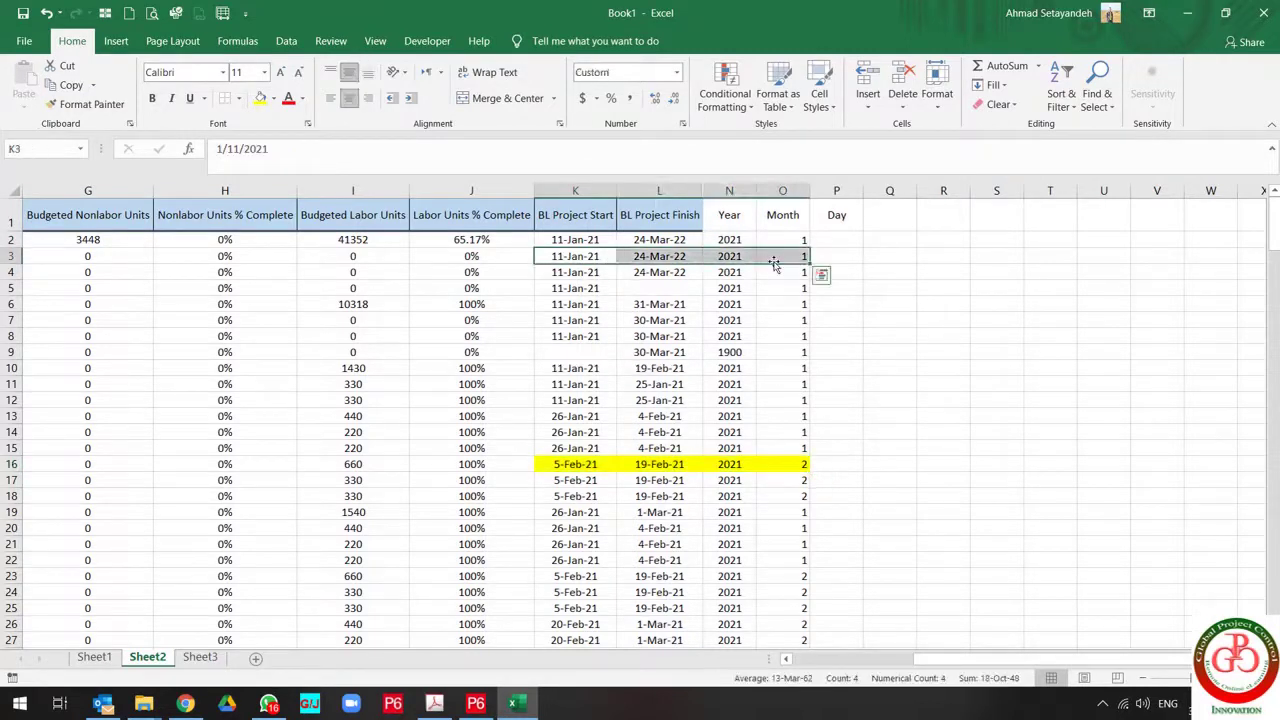
left_click(260, 98)
Enter =DAY(K2) in cell P2 and fill the formula down the Day column.
left_click(847, 238)
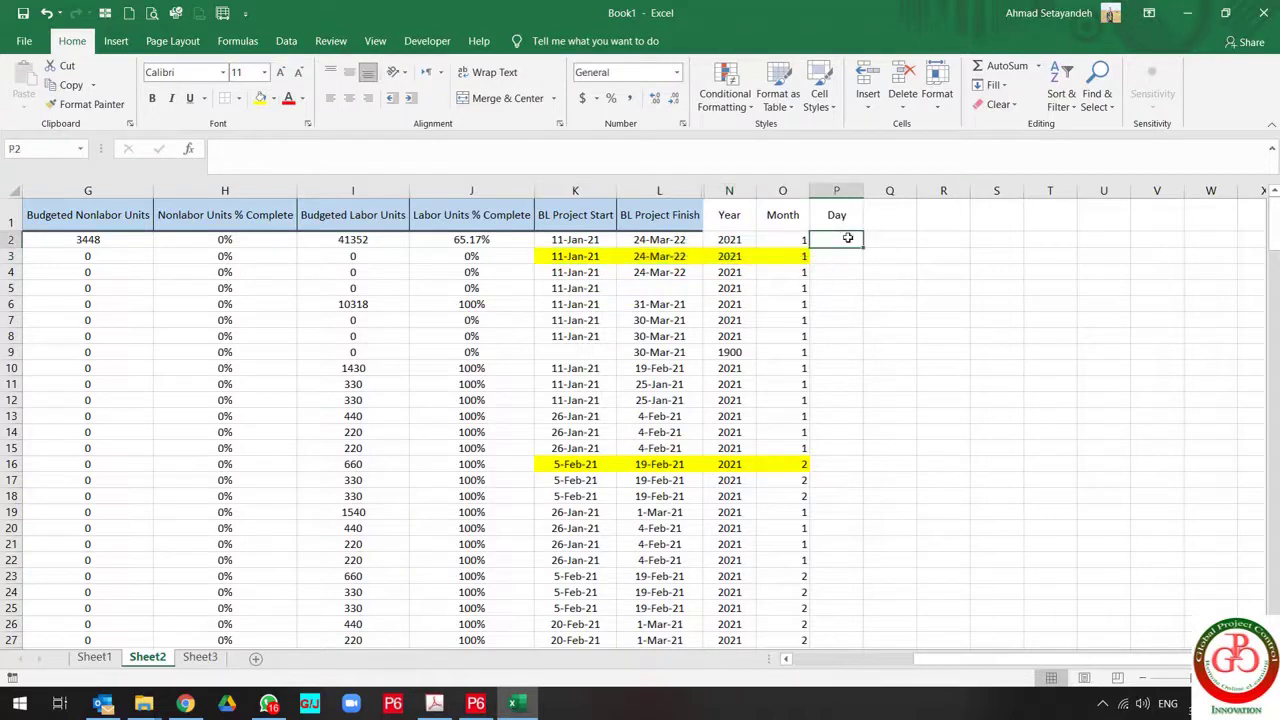
type("=day(")
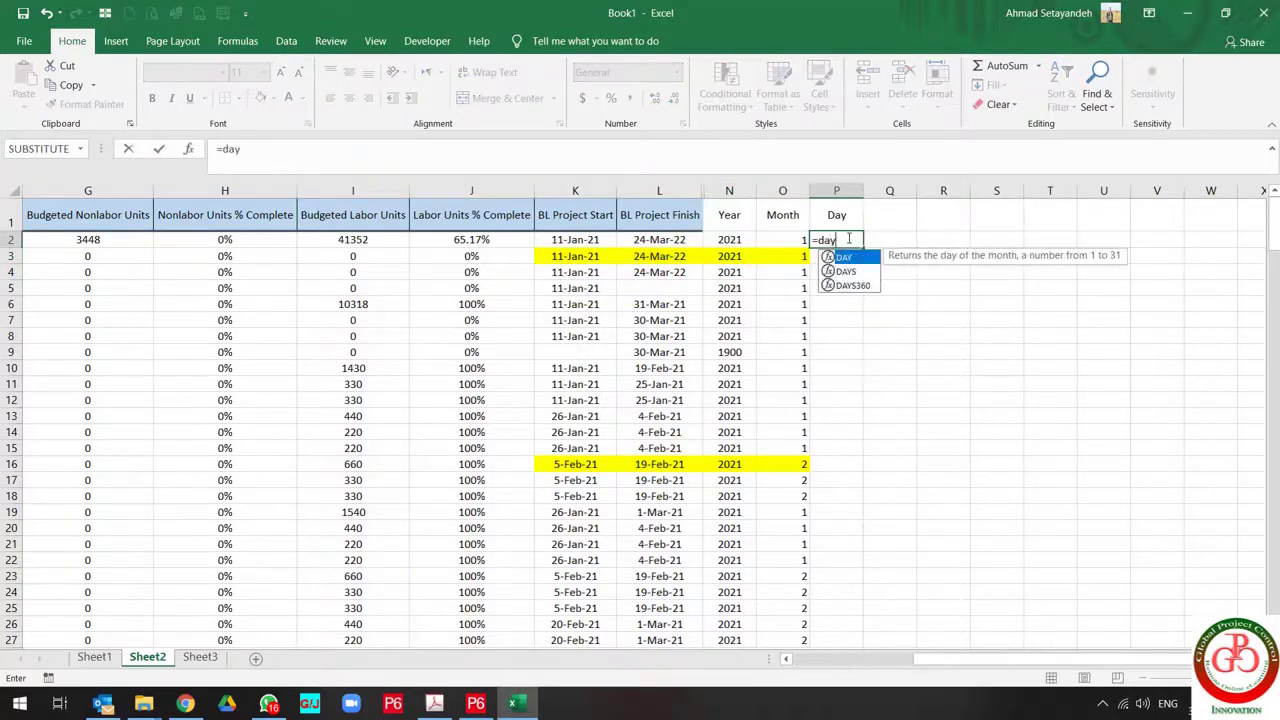
key("Left")
key("Left")
key("Left")
key("Left")
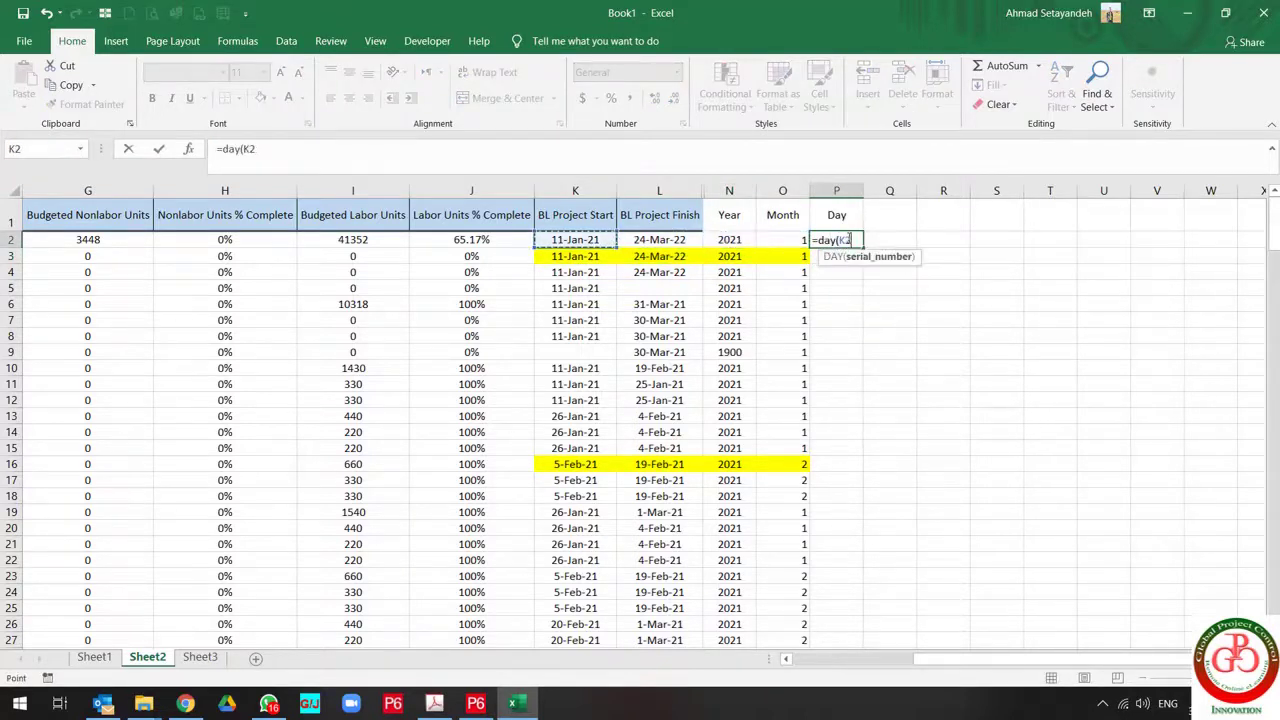
key("Return")
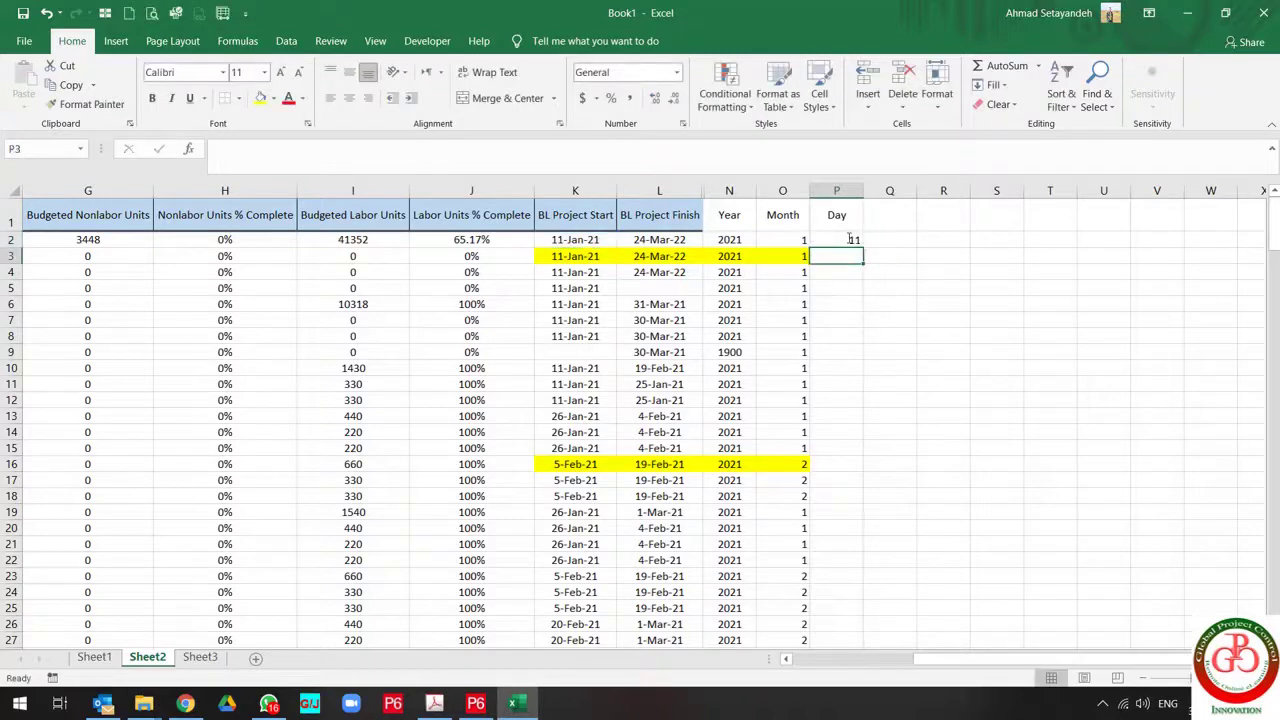
left_click(853, 240)
left_click(861, 253)
left_click(857, 241)
double_click(862, 250)
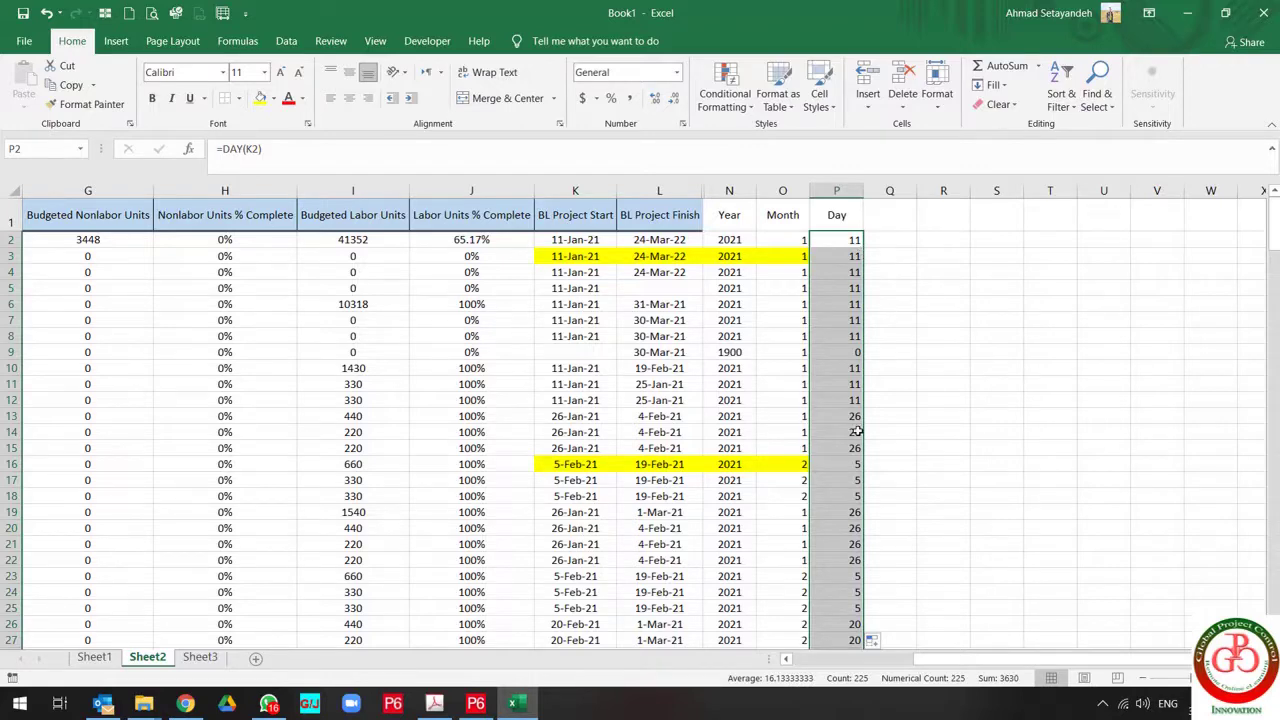
Examine the filled Day column and compare the start date in K2 with its year, month and day in N2:P2.
scroll(858, 431, "down", 10)
scroll(858, 431, "up", 10)
left_click_drag(623, 220, 659, 400)
left_click(545, 217)
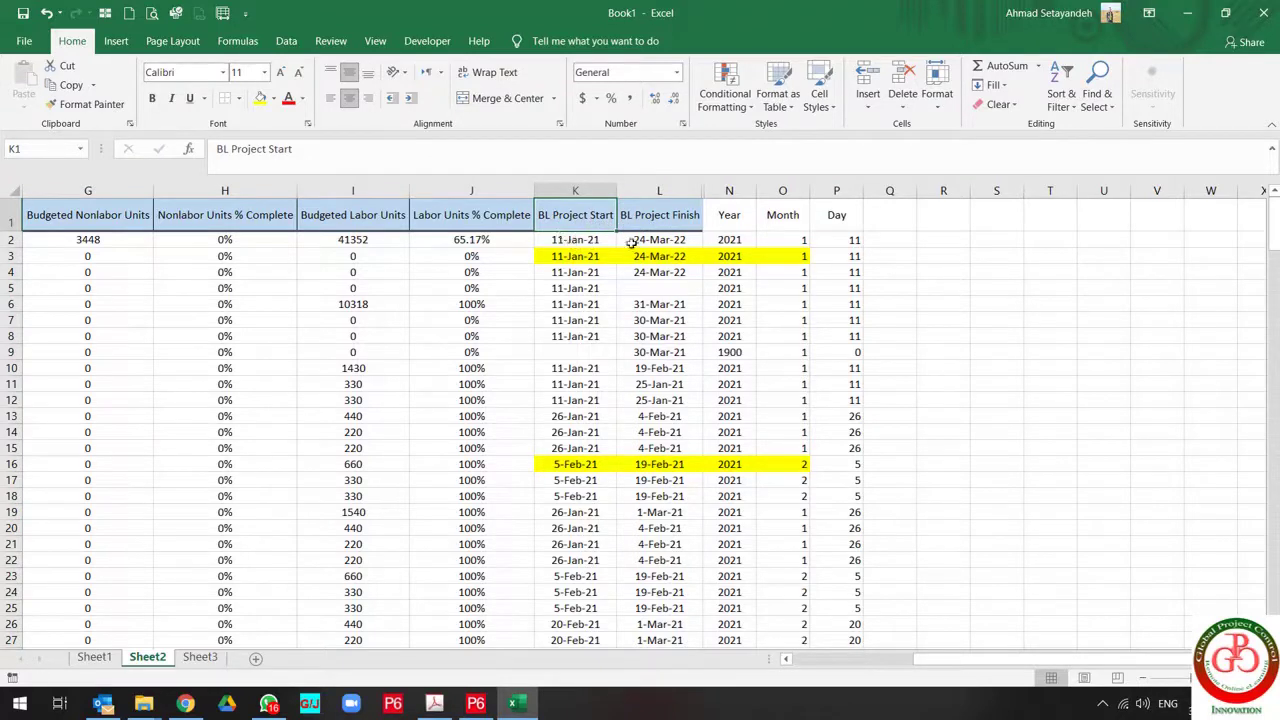
left_click(577, 240)
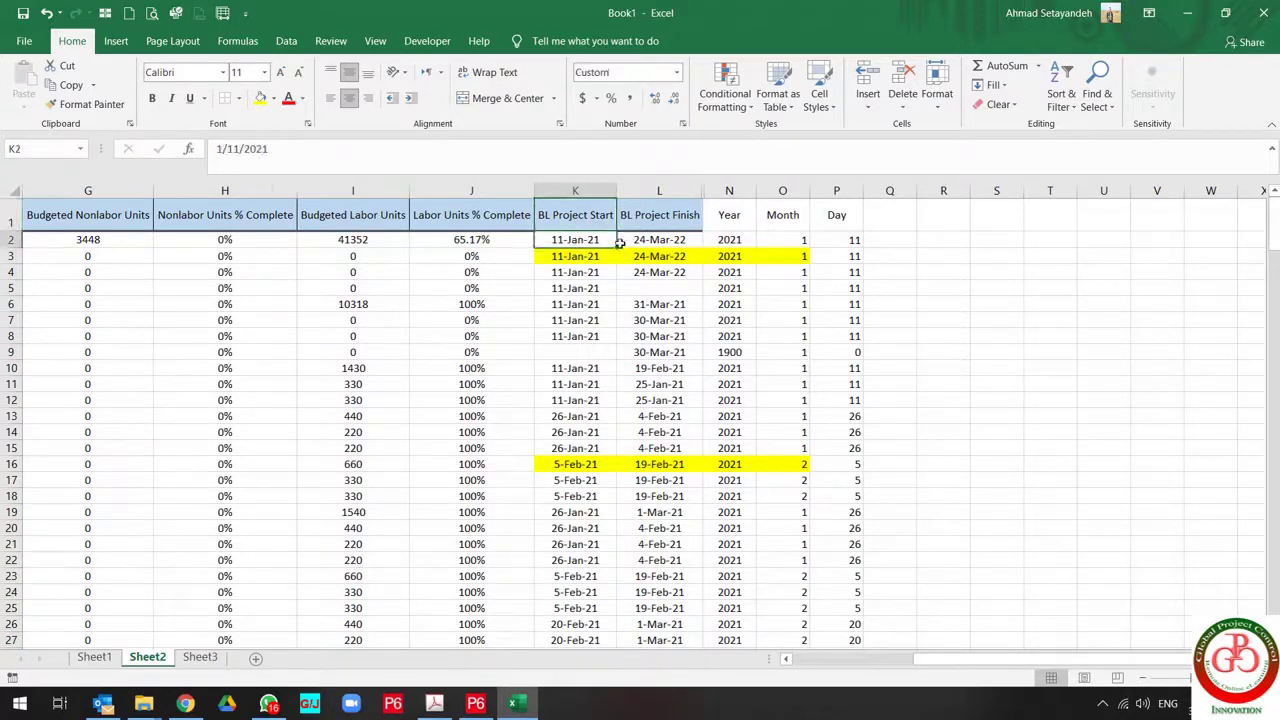
left_click_drag(731, 240, 840, 239)
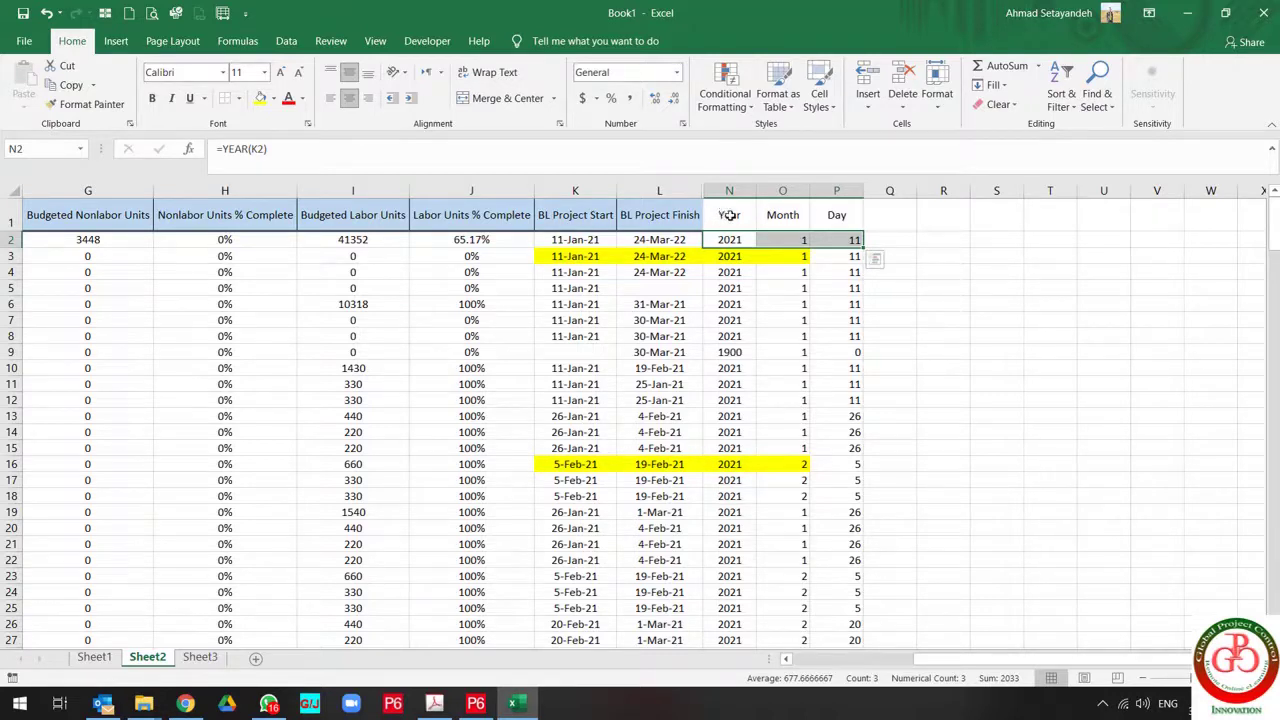
Highlight the blank start date cell K9 and its Year cell N9 in yellow.
left_click(729, 353)
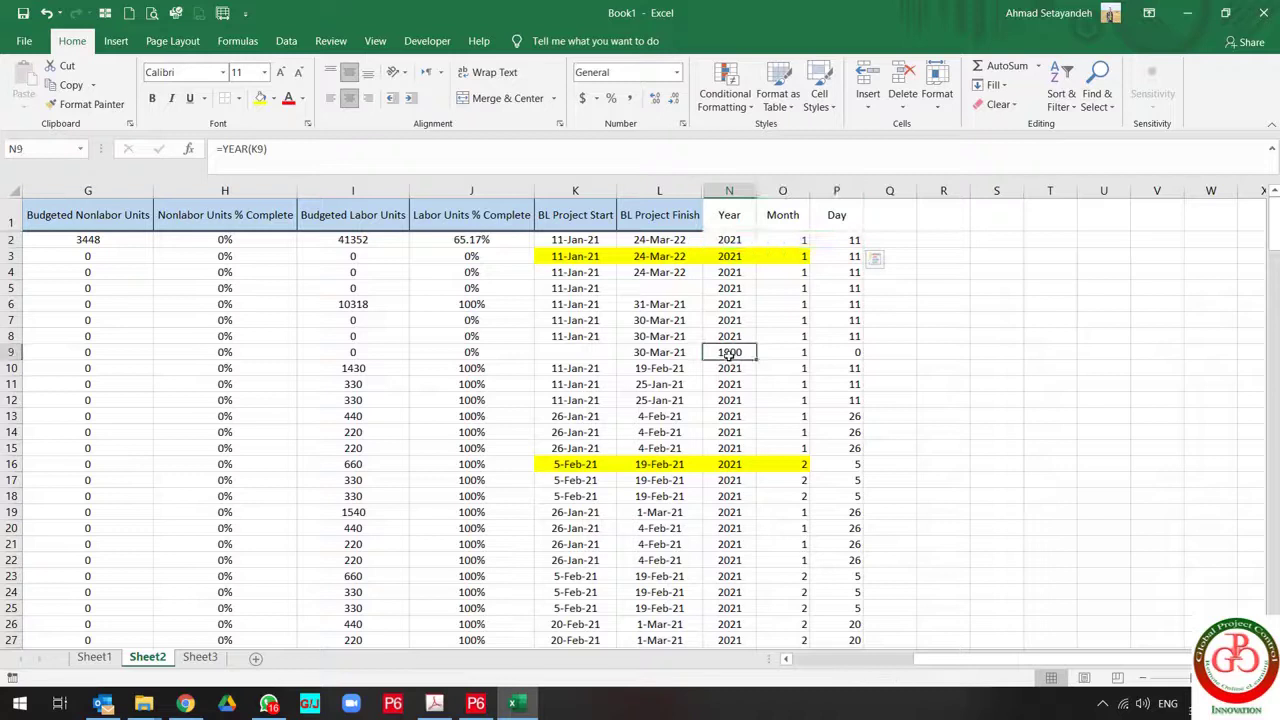
left_click(597, 354)
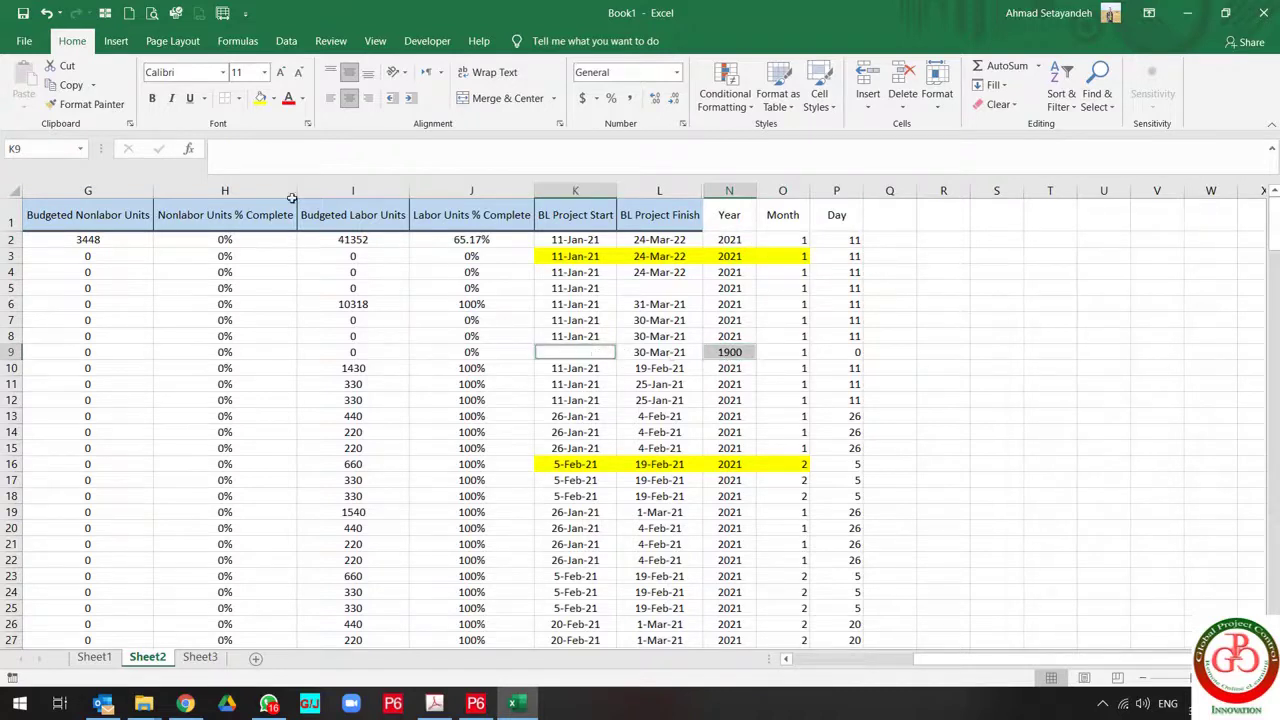
left_click(260, 98)
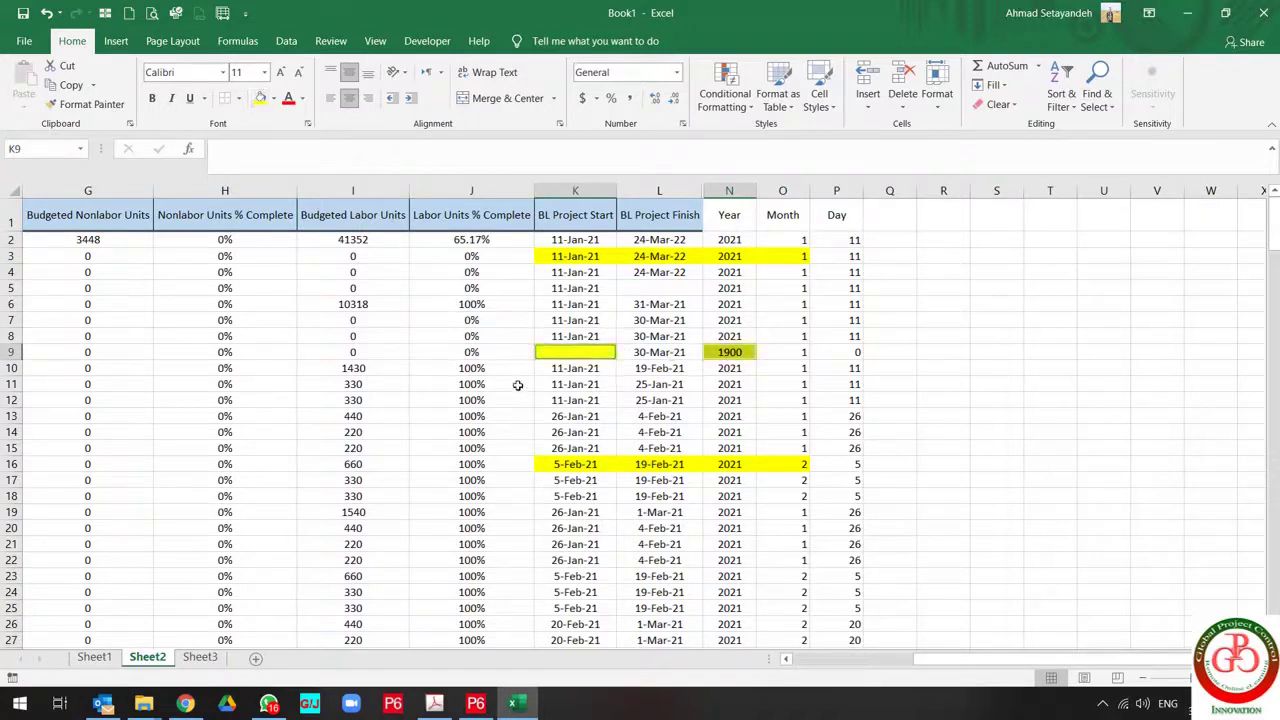
Add filters to the header row and filter BL Project Start to show only blanks.
left_click(14, 219)
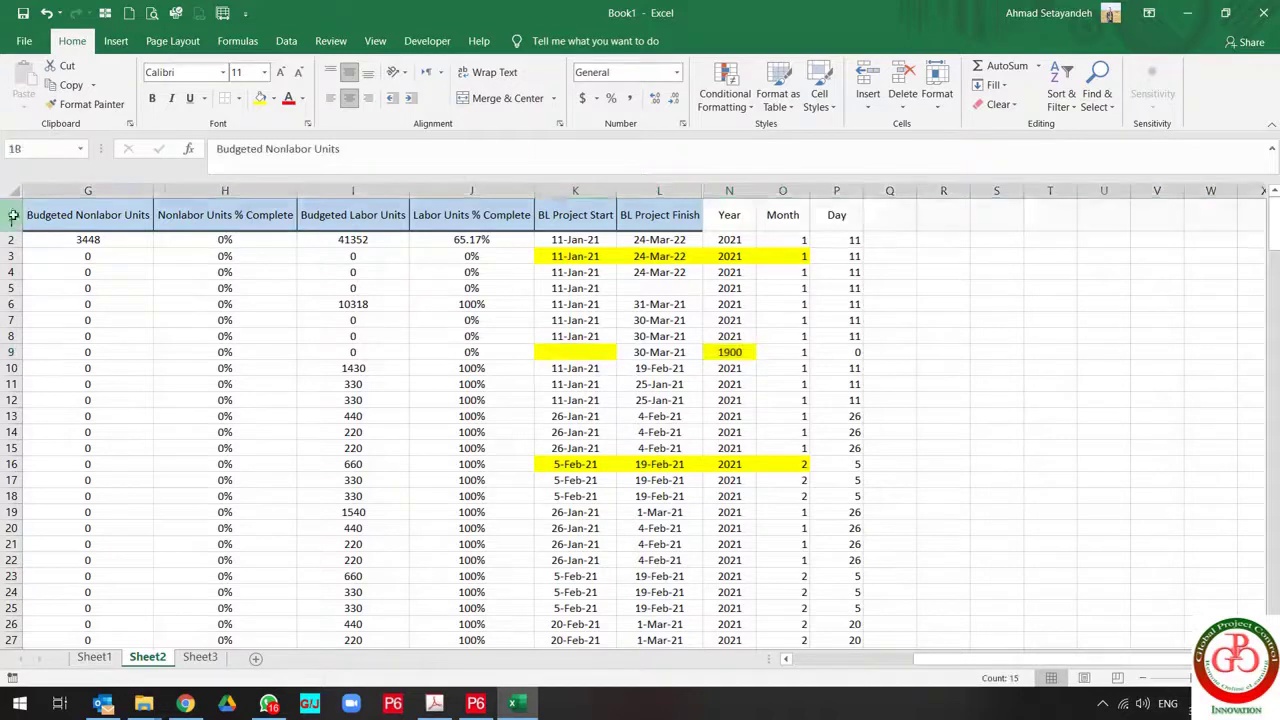
left_click(286, 41)
left_click(598, 90)
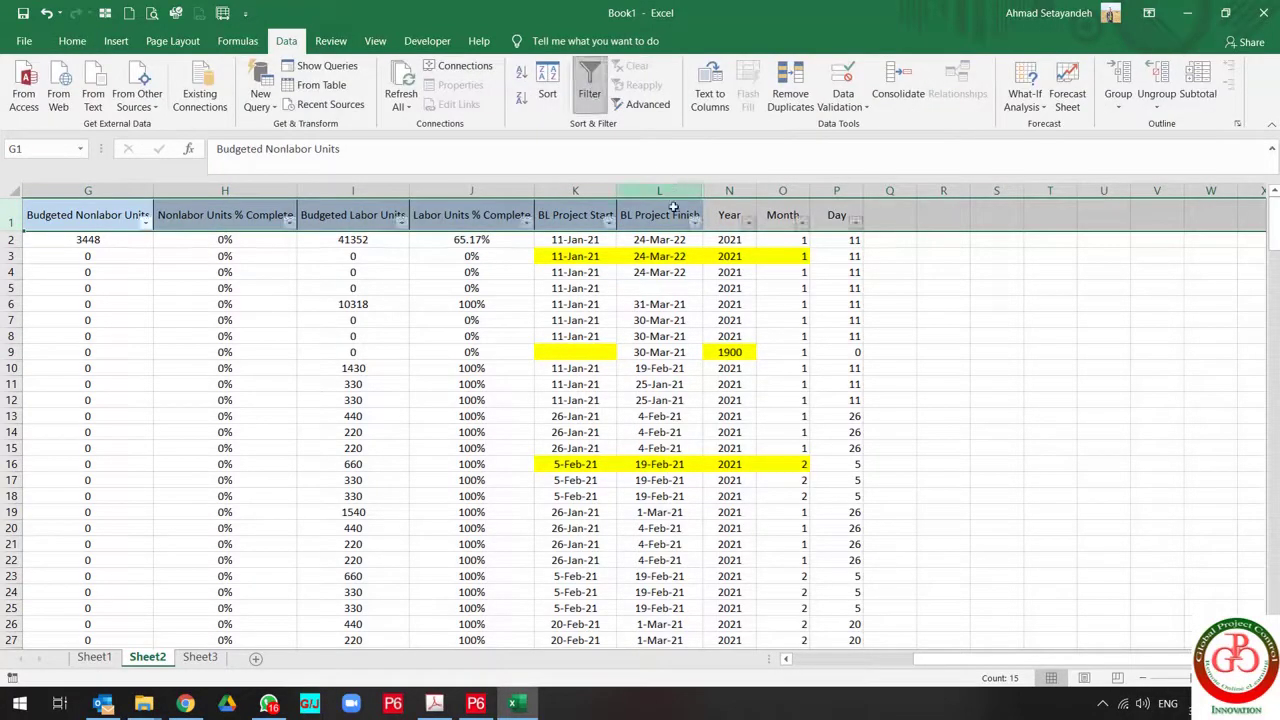
left_click(608, 222)
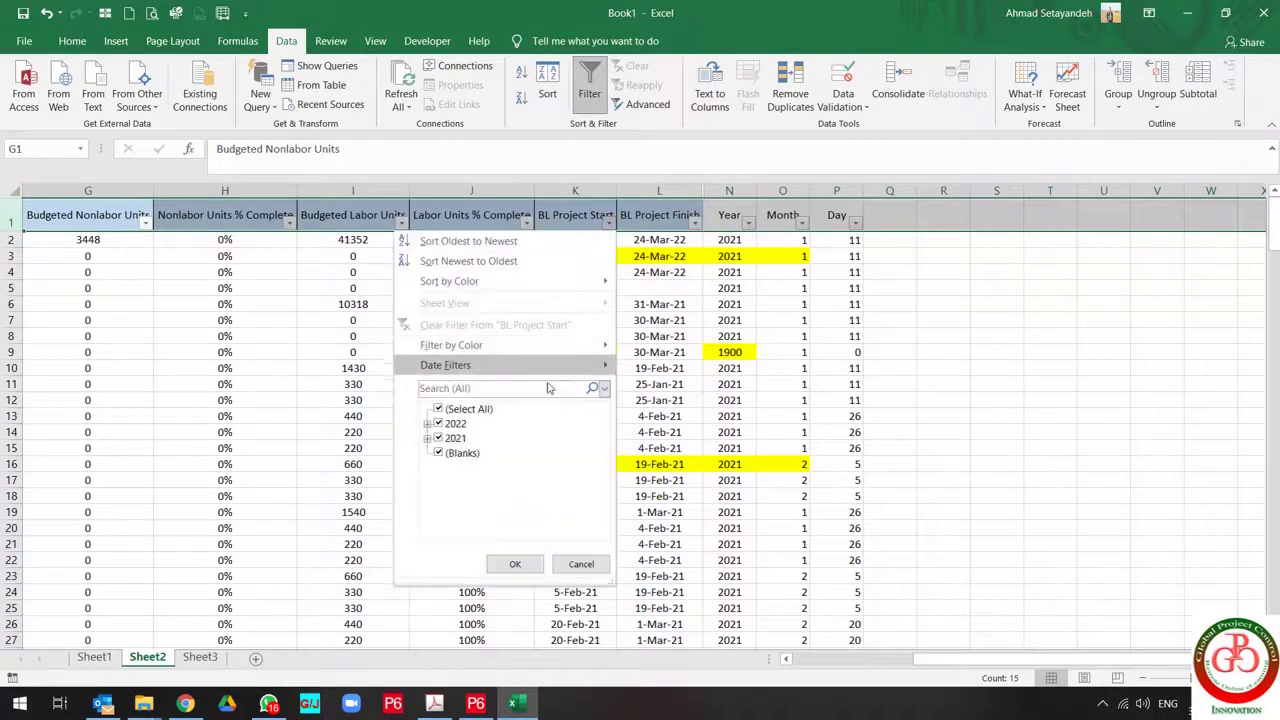
left_click(455, 410)
left_click(449, 455)
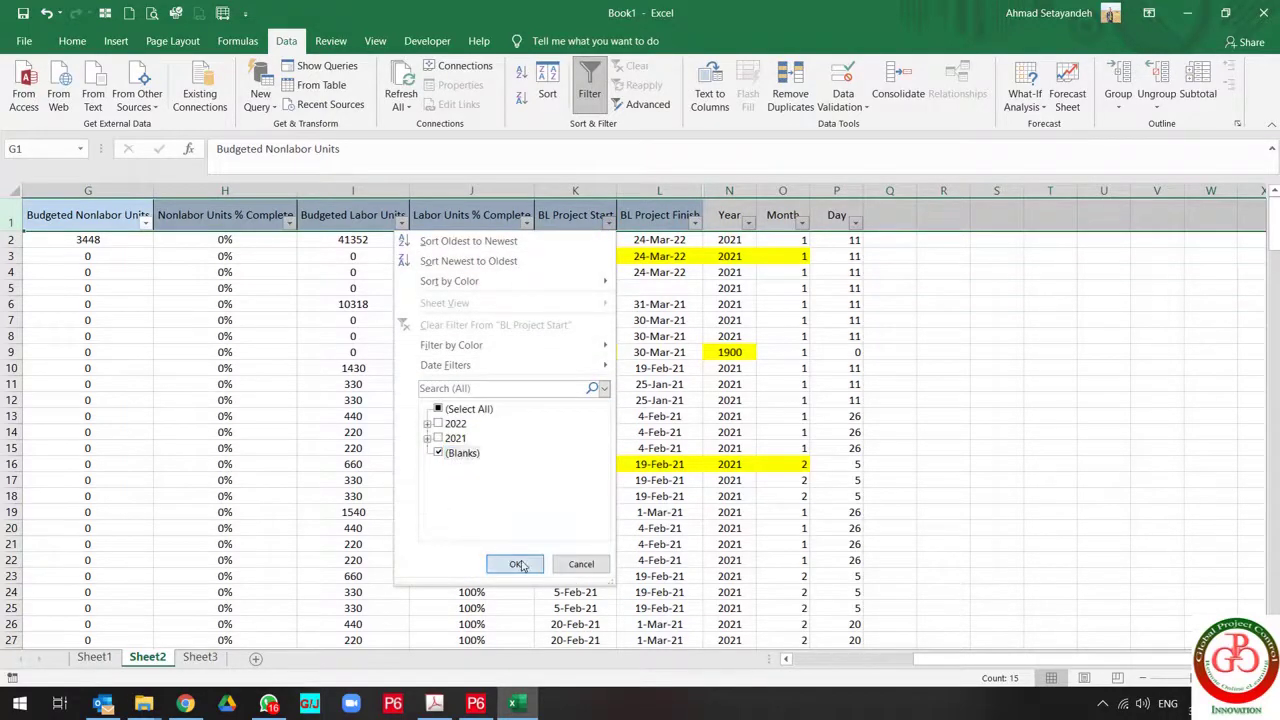
left_click(518, 564)
Delete the Year, Month and Day formulas from only the visible rows 9, 77 and 198.
left_click_drag(730, 239, 730, 272)
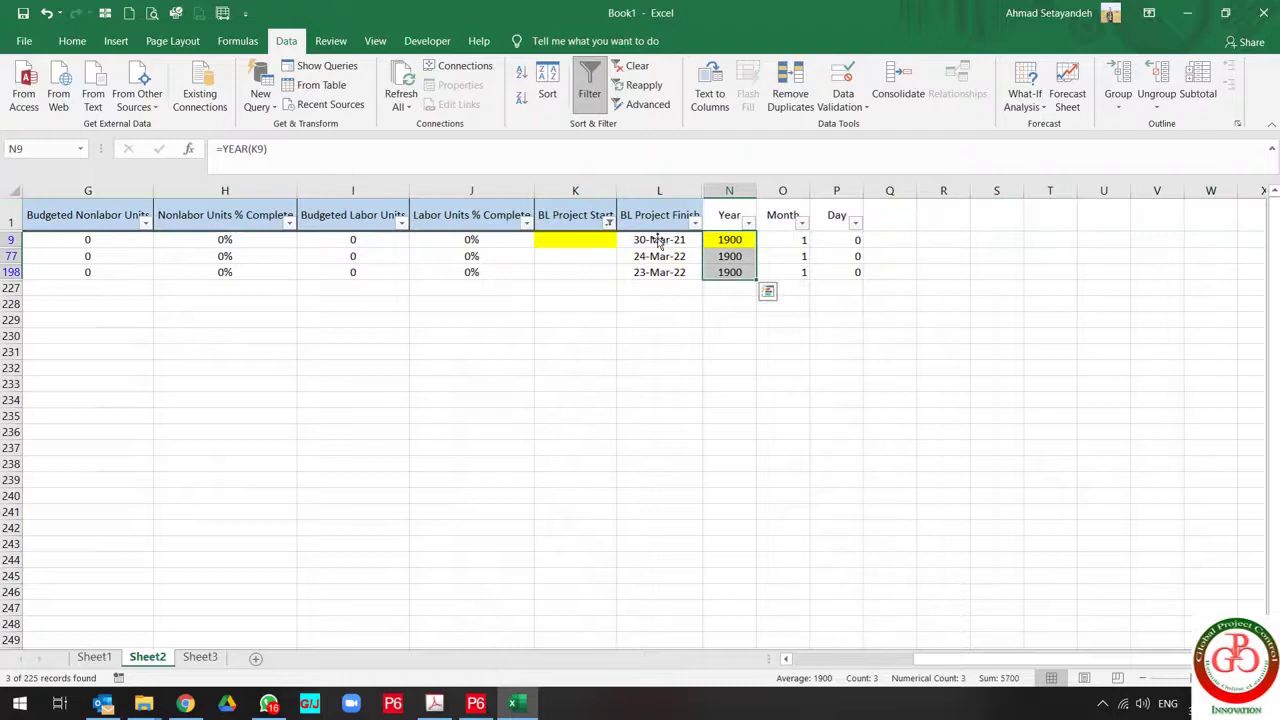
left_click(113, 14)
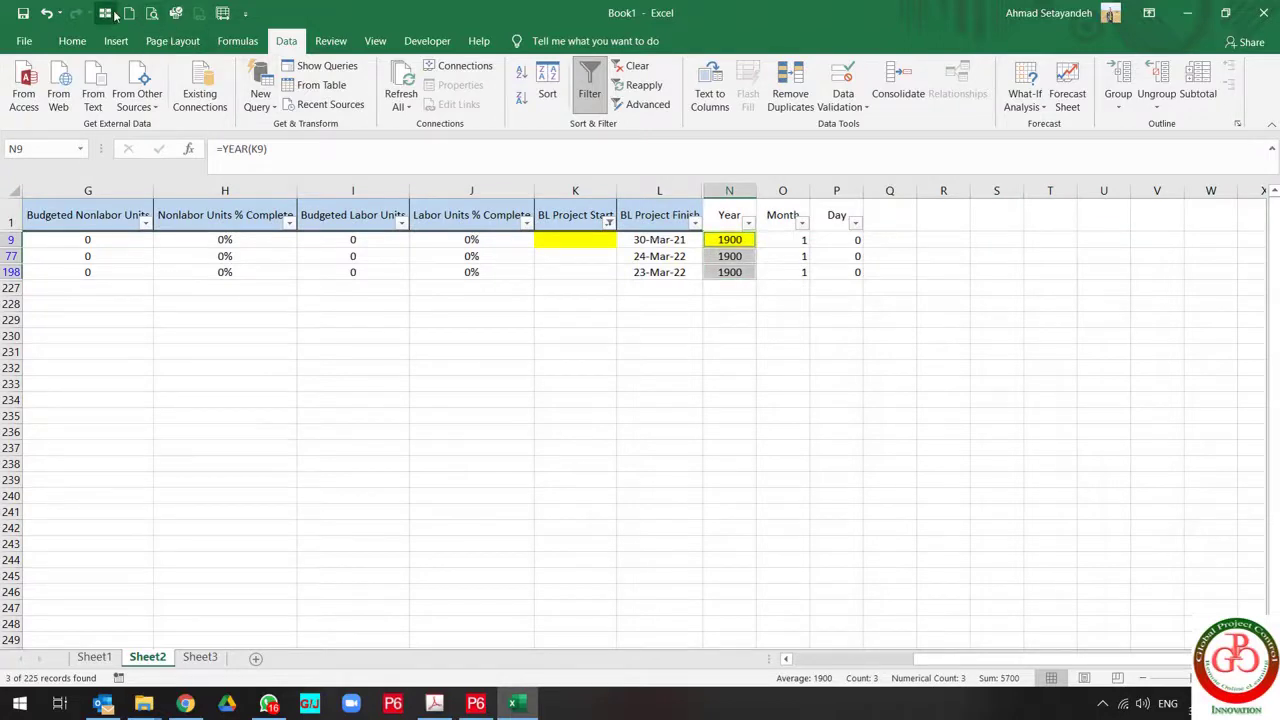
key("Delete")
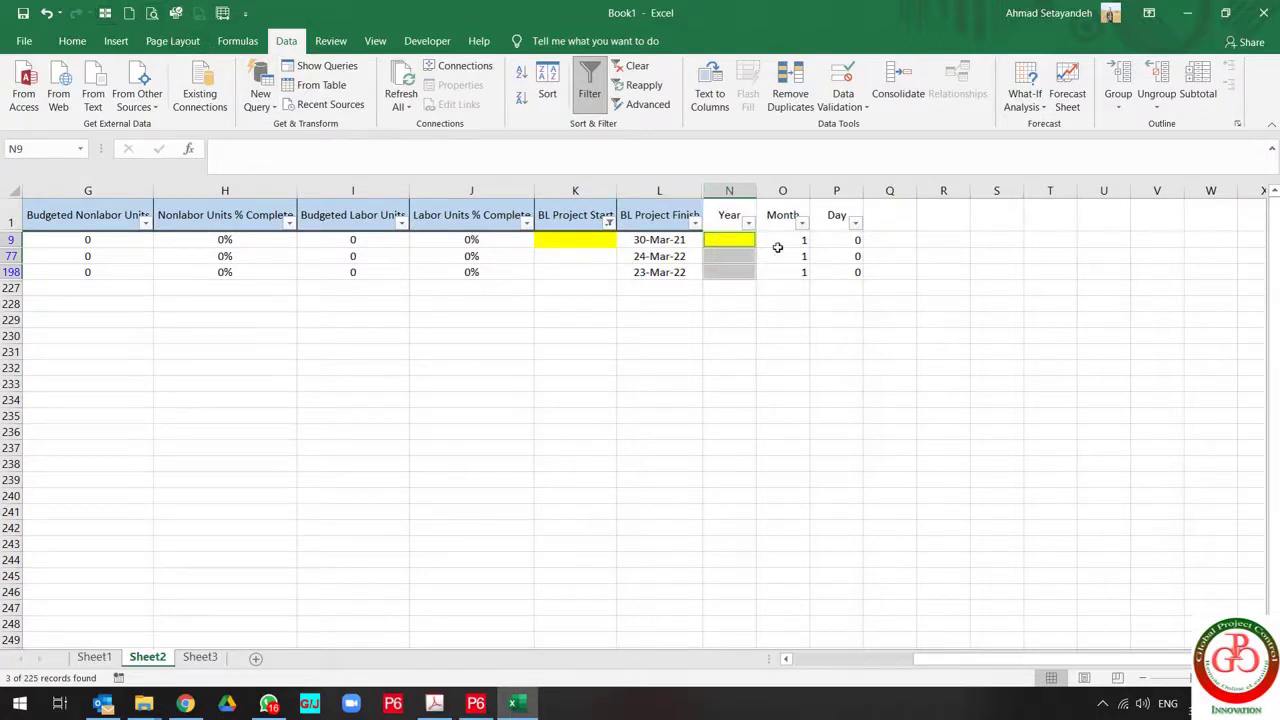
left_click_drag(780, 244, 850, 268)
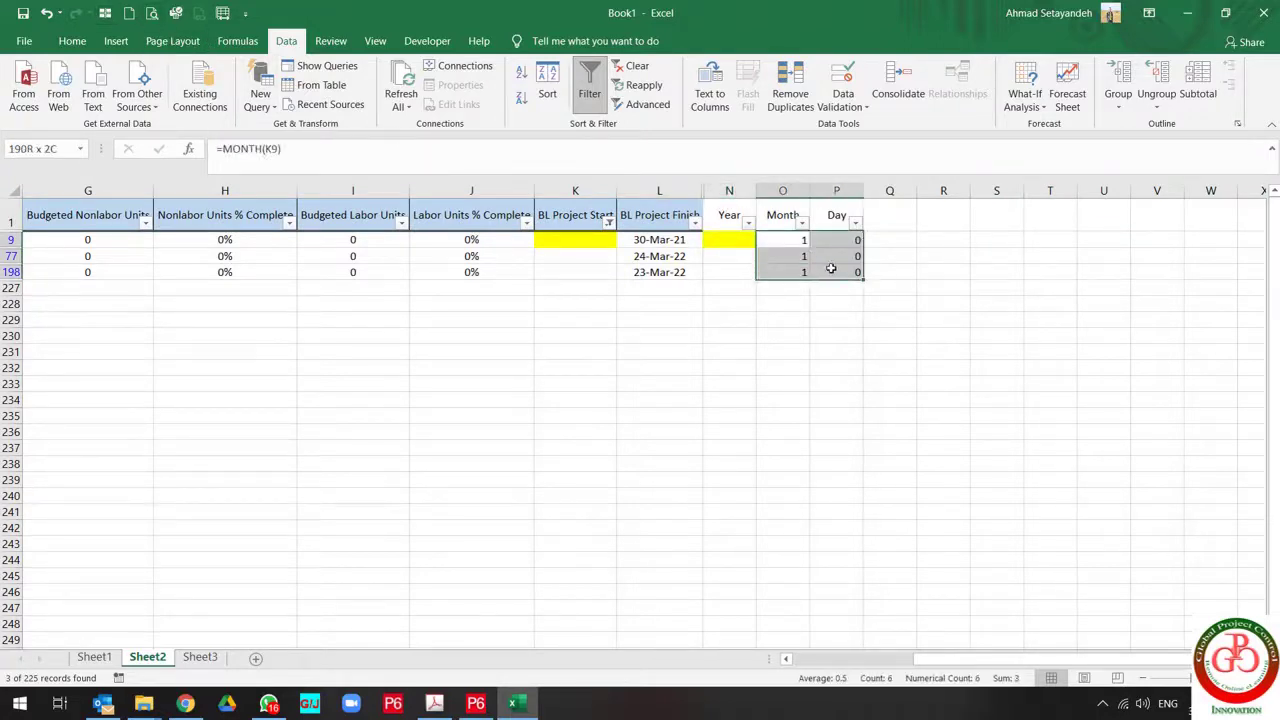
left_click(104, 13)
key("Delete")
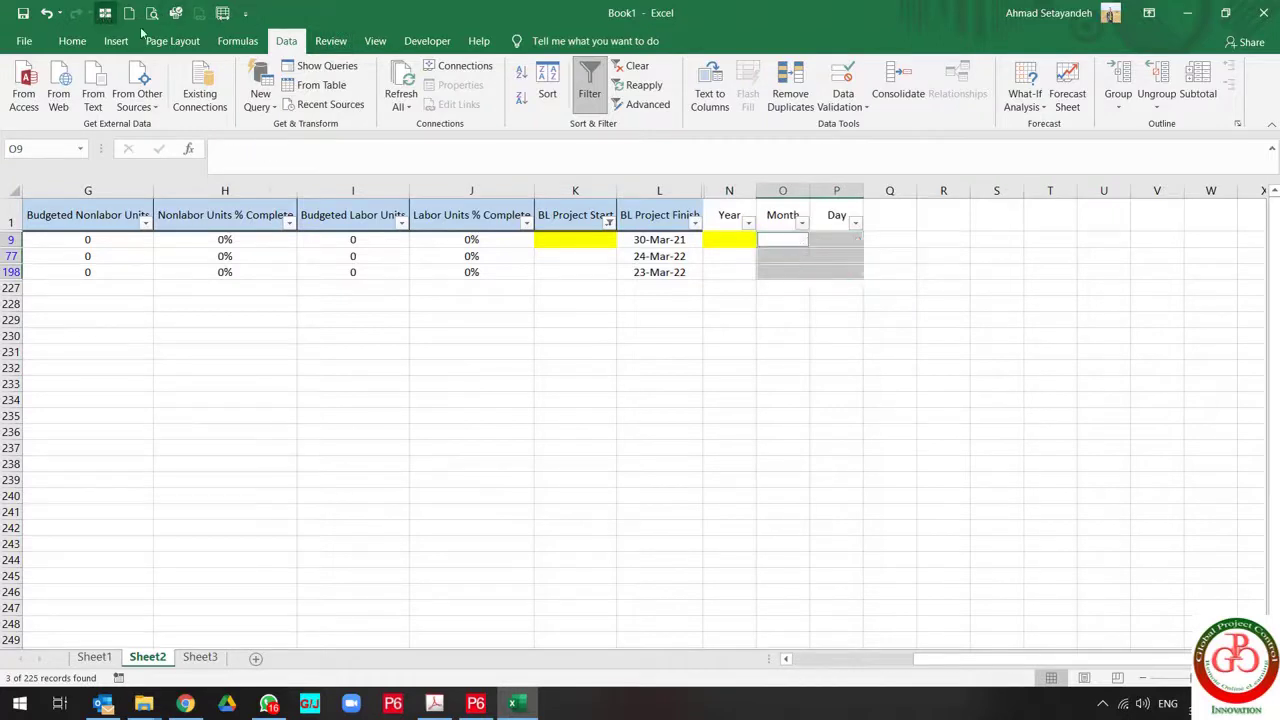
Clear the filter from the BL Project Start column to show all rows again.
left_click(609, 223)
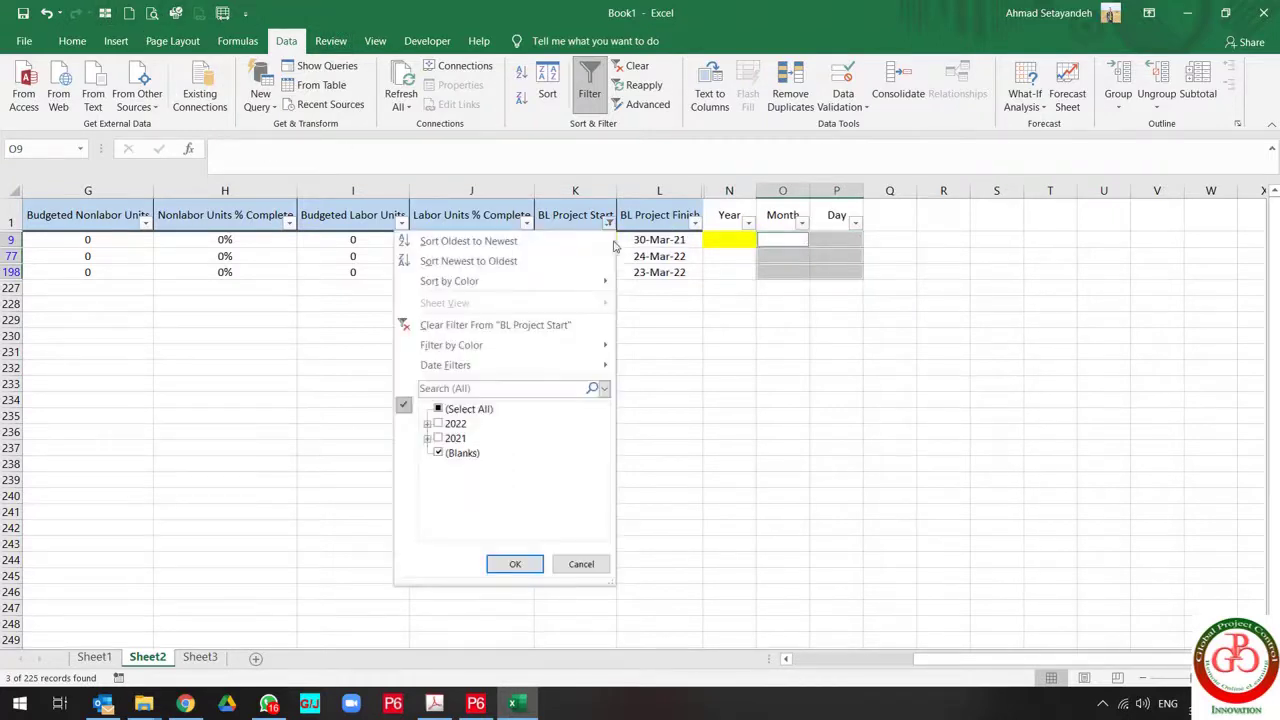
left_click(490, 325)
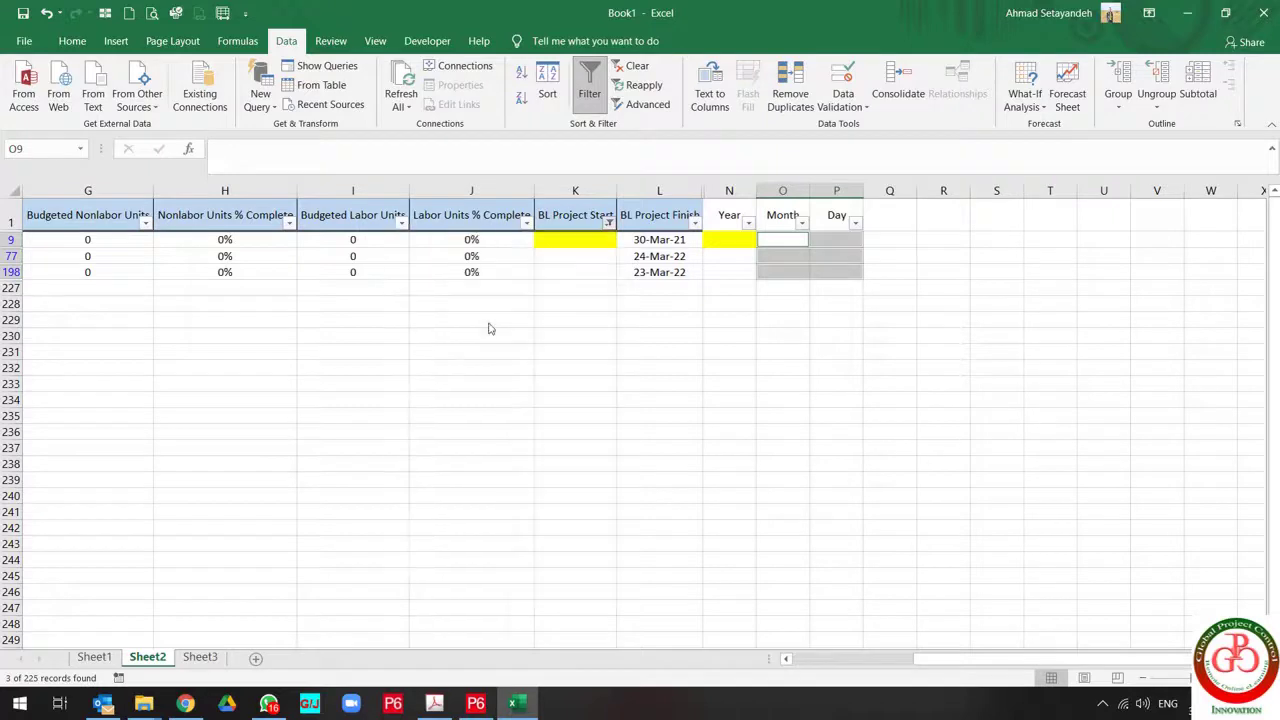
left_click(735, 304)
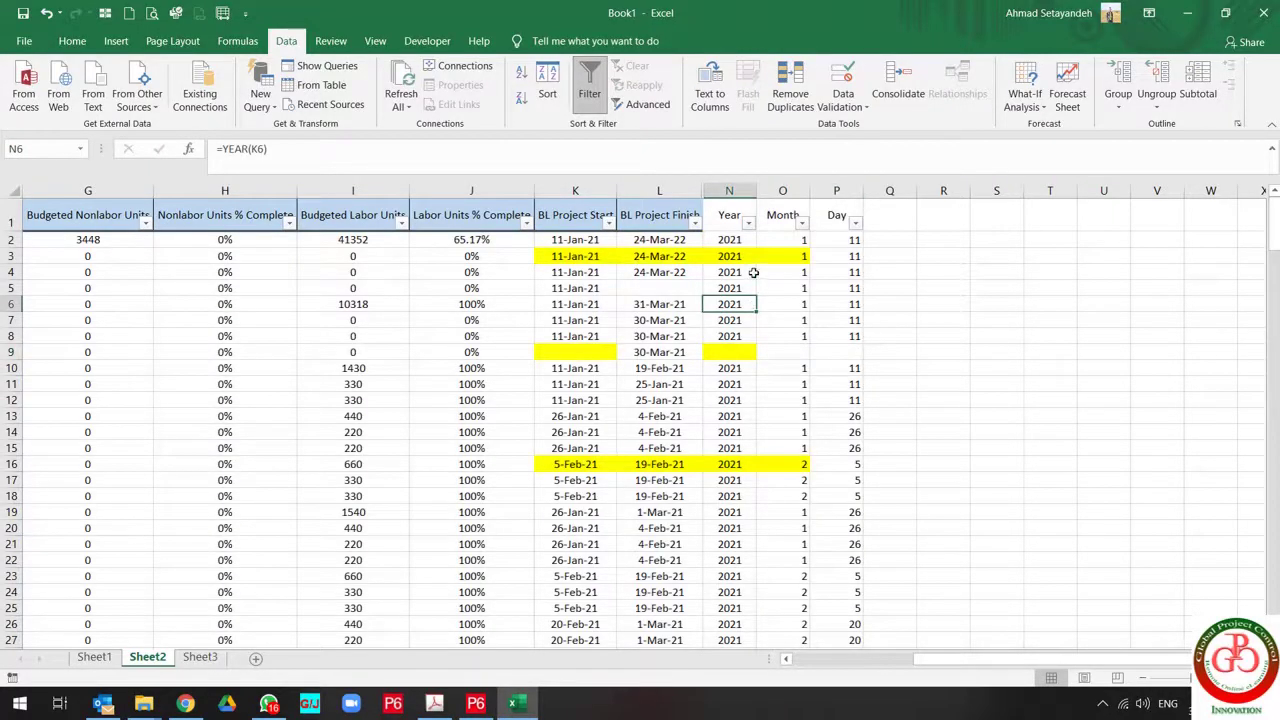
Check the function list on Sheet1 and the date in Sheet2's K2, and add the header Hour in Q1 of Sheet2.
key("ctrl+Page_Up")
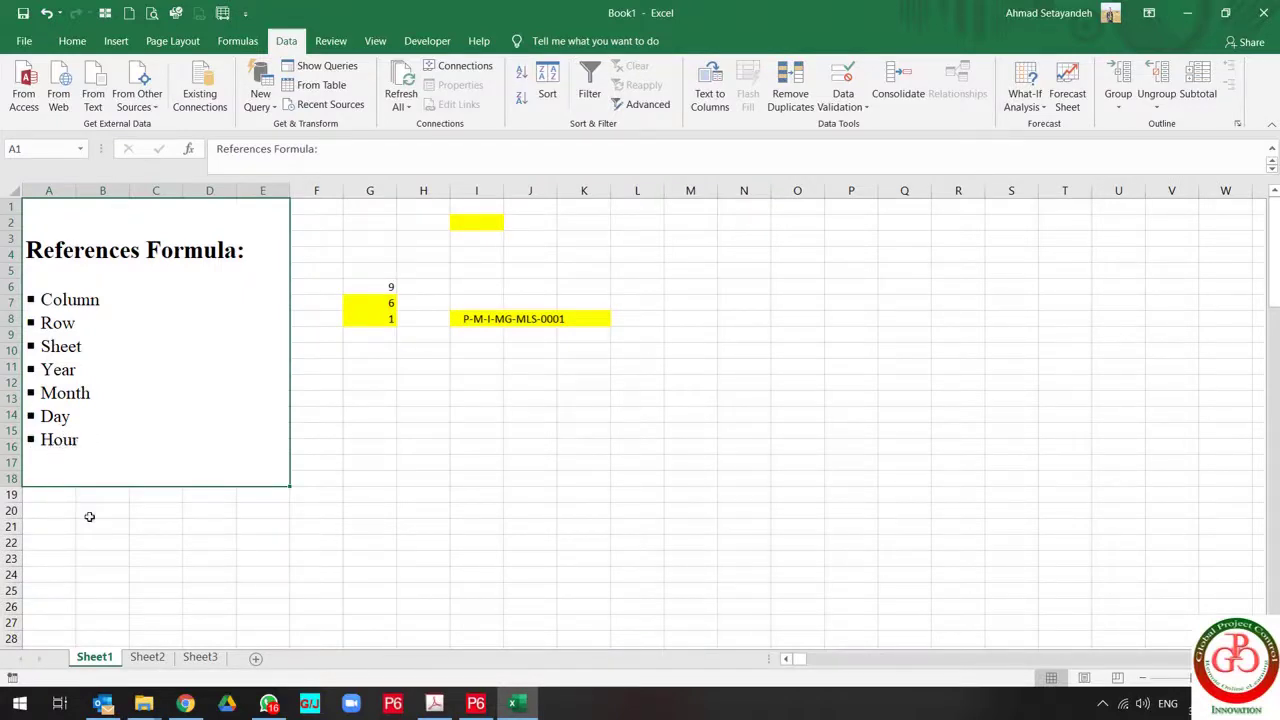
left_click(145, 659)
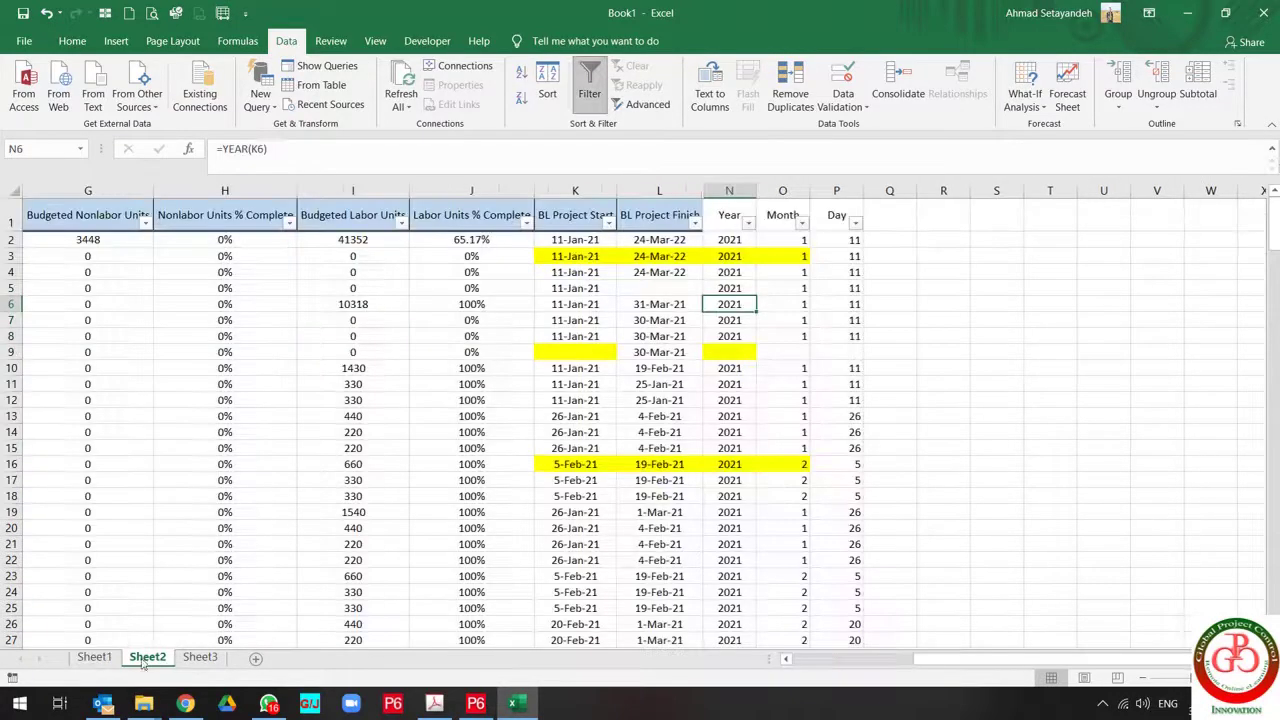
left_click(578, 241)
left_click(292, 157)
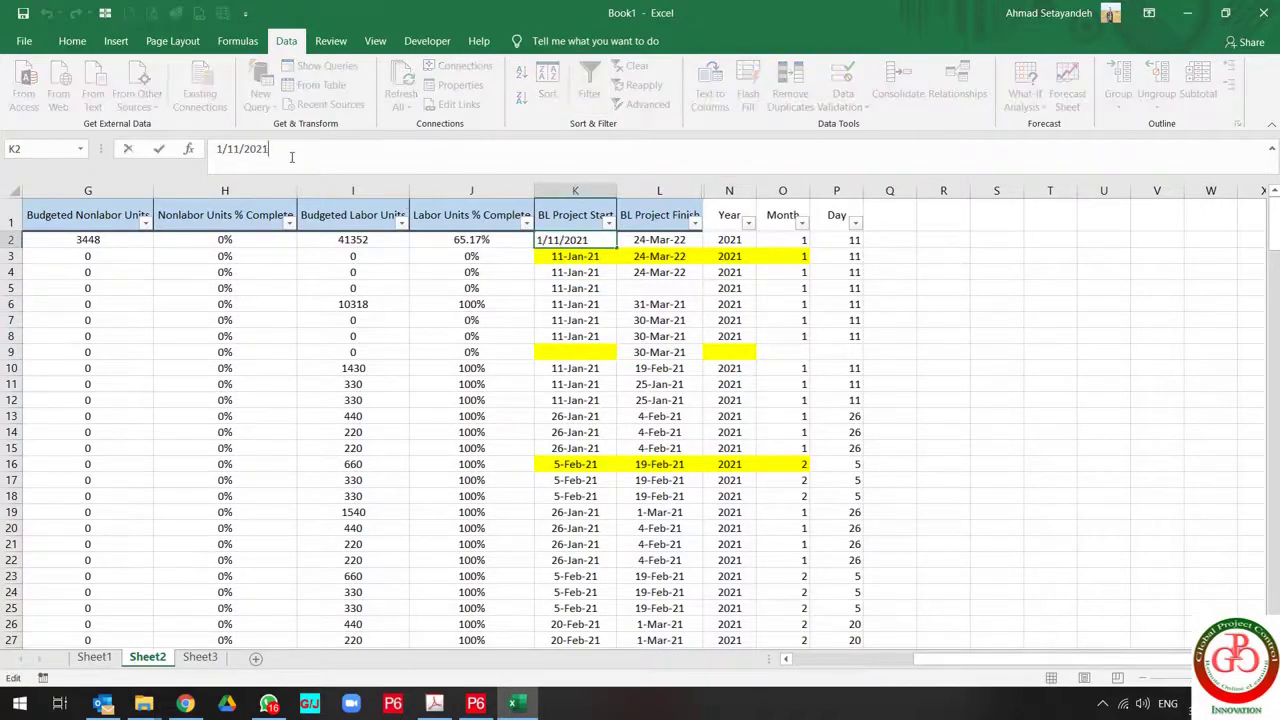
key("Tab")
key("ctrl+Right")
key("Right")
key("Up")
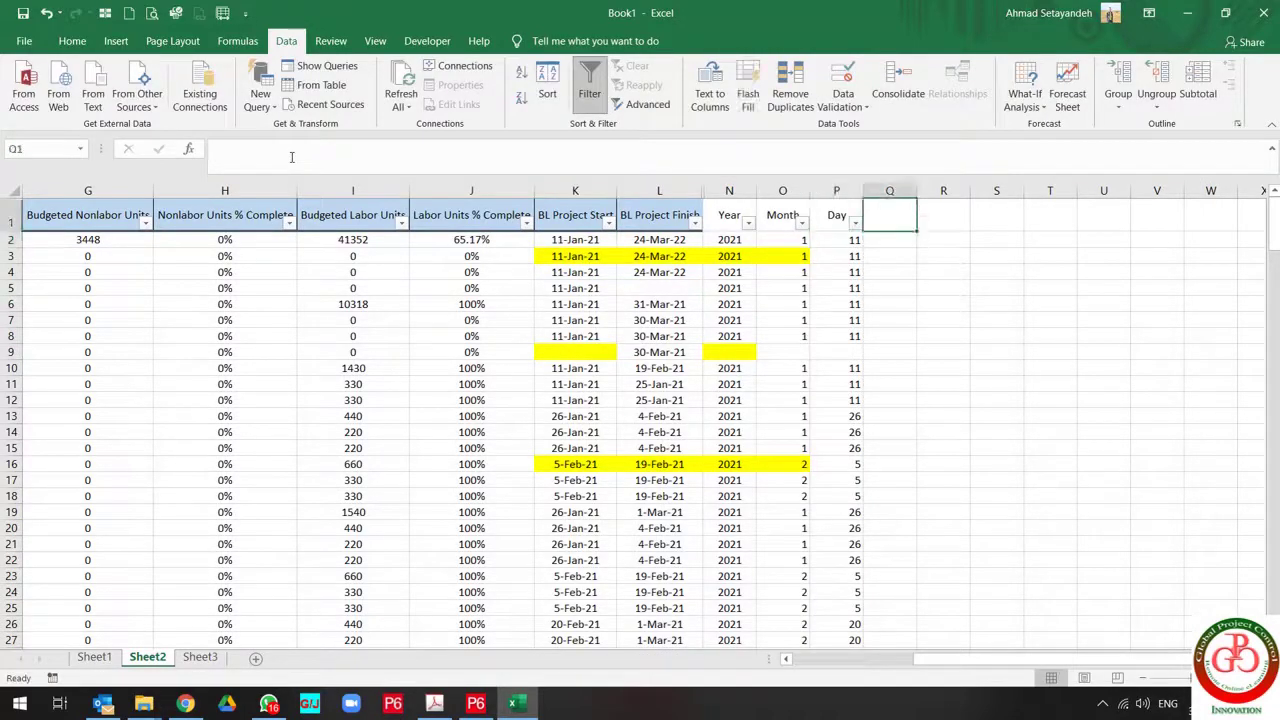
type("Hour")
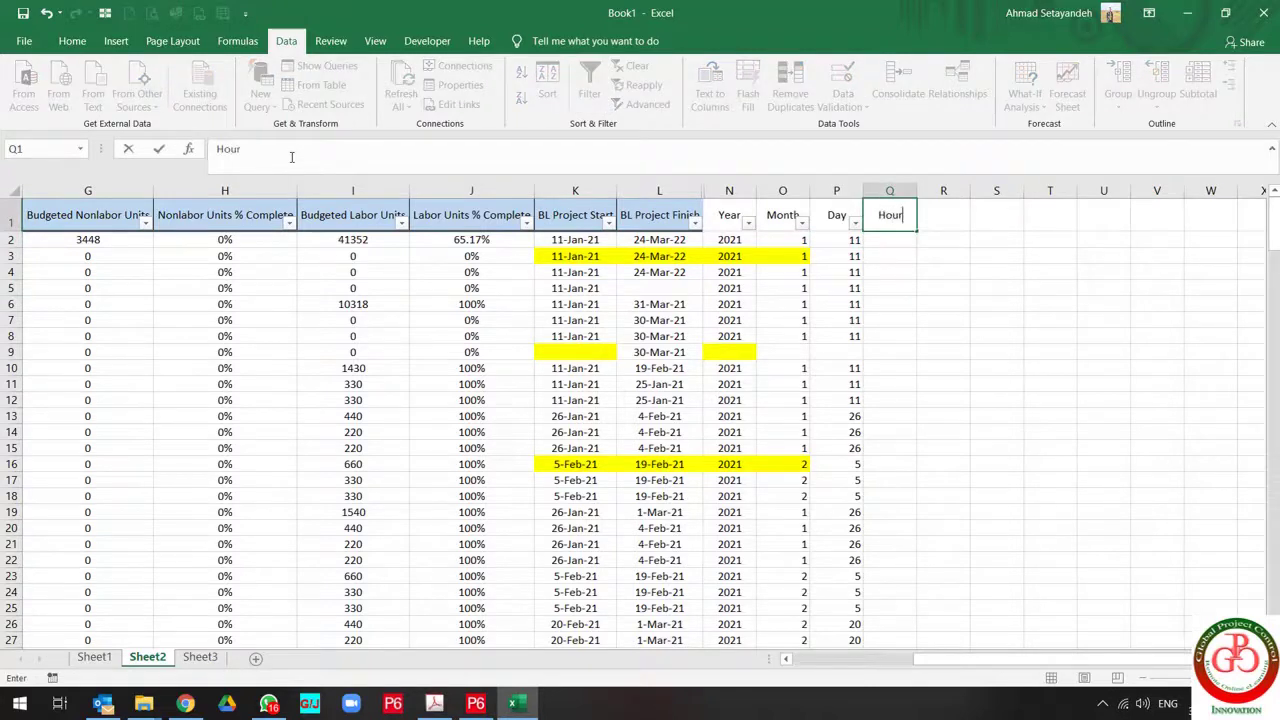
key("Return")
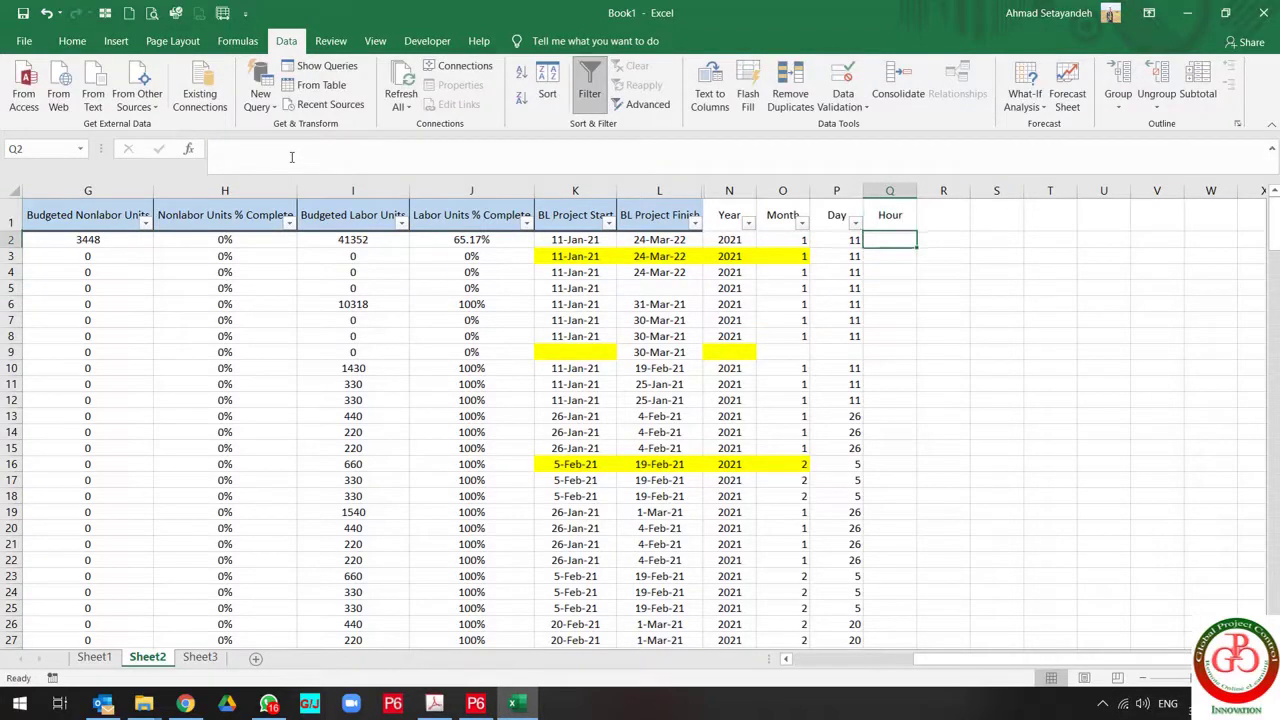
Extract the hour of the BL Project Start date into Q2 with the formula =HOUR(K2).
type("=")
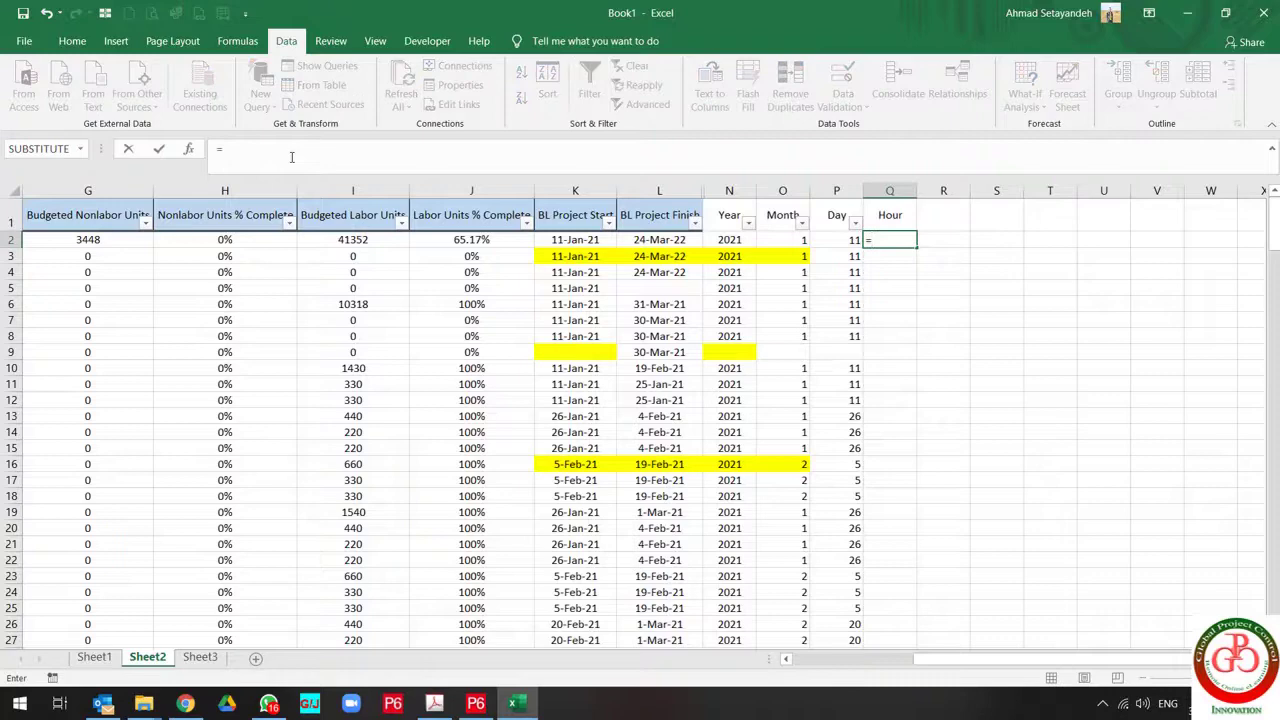
type("hour(")
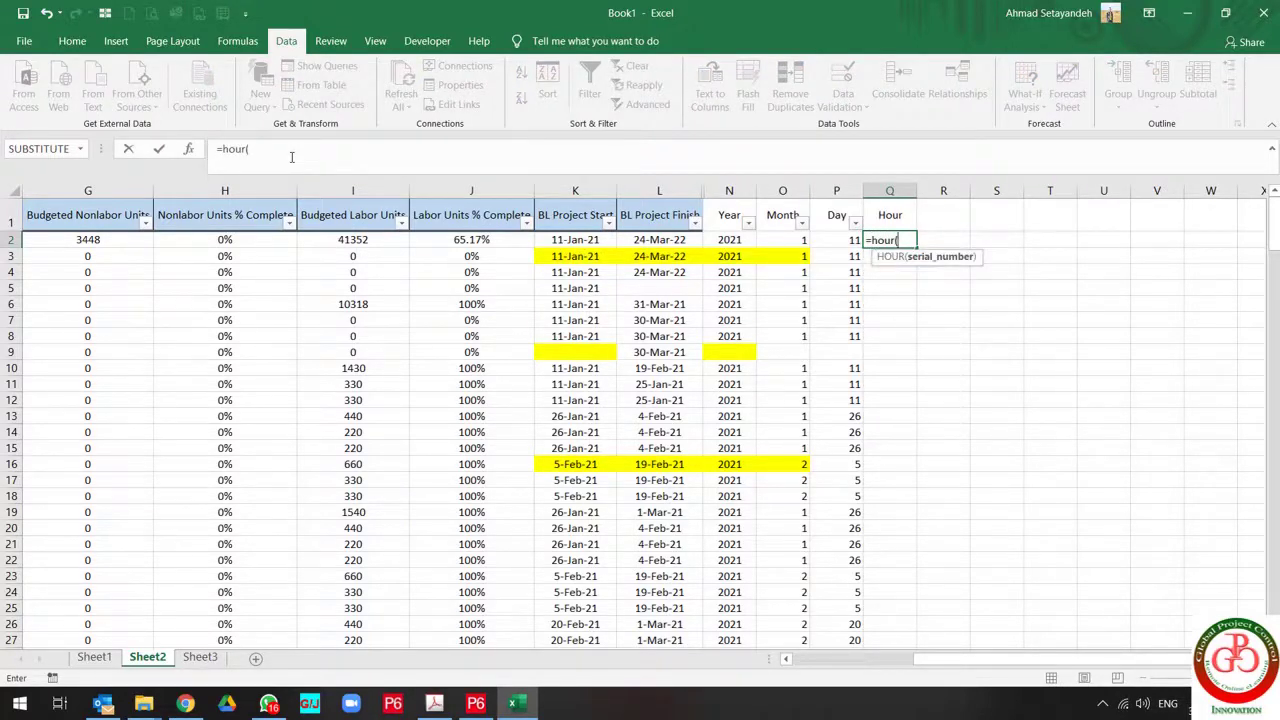
type("K2)")
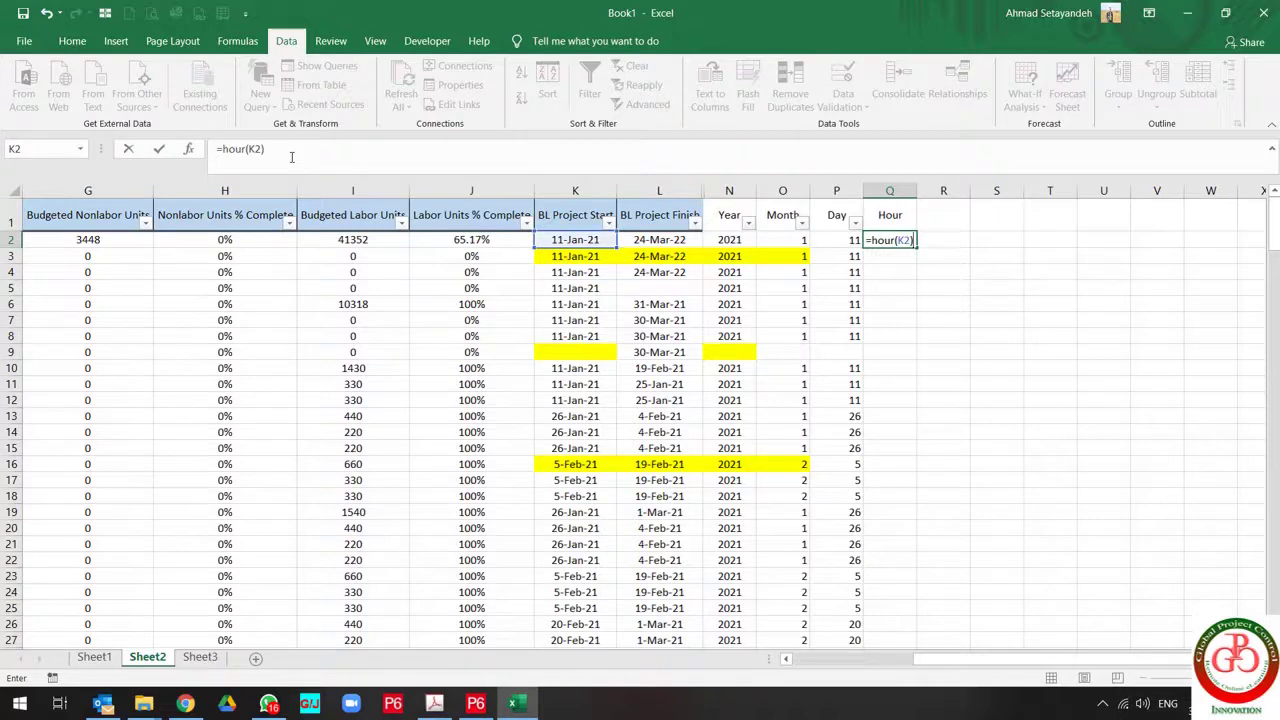
key("Return")
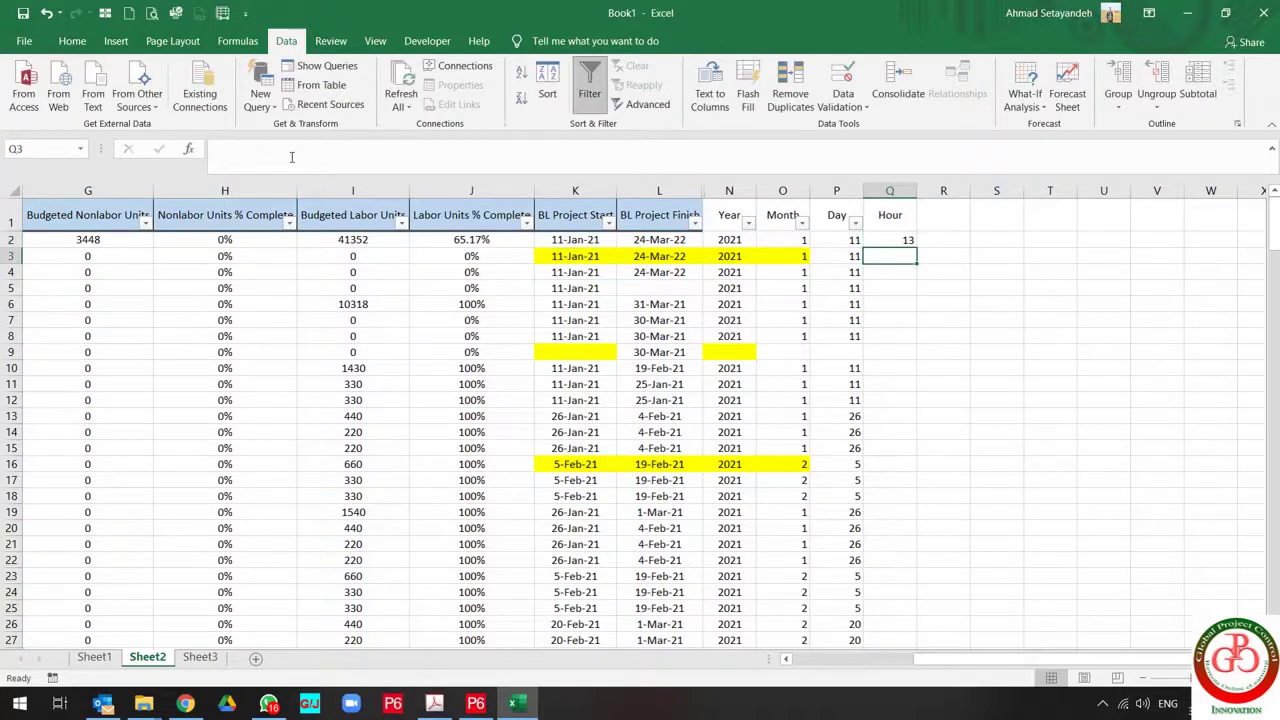
key("Up")
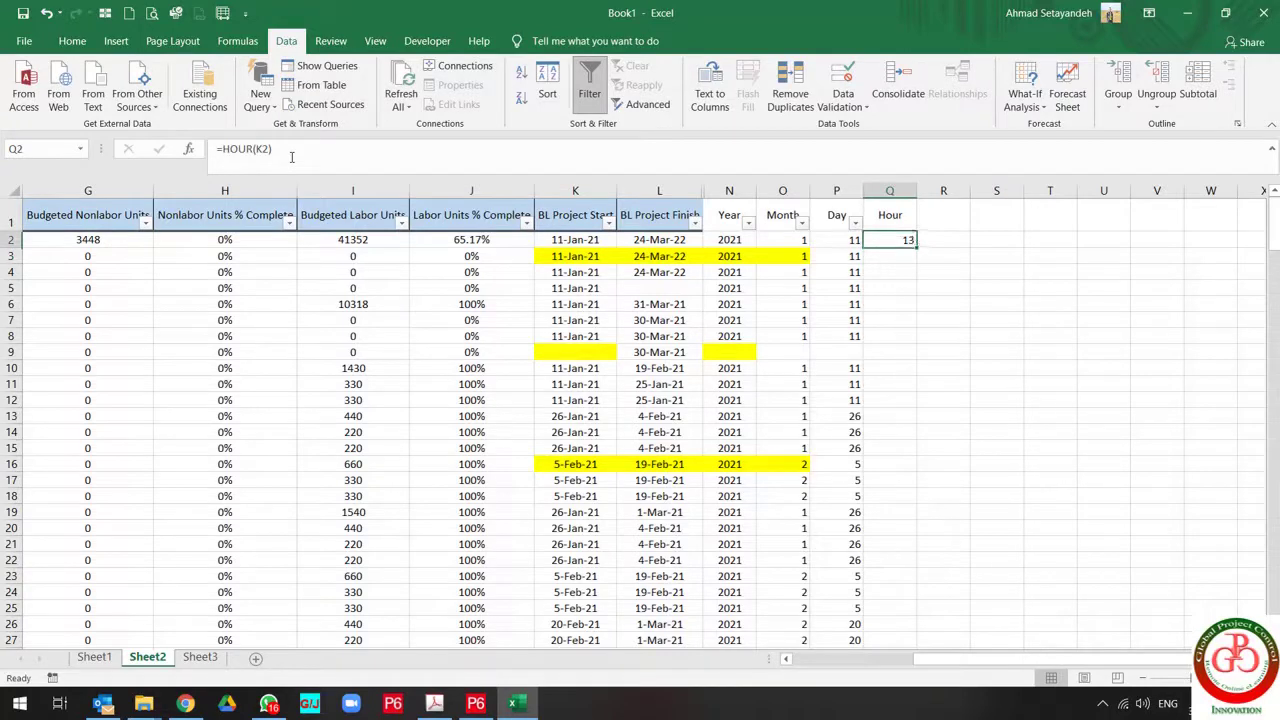
Add the header Min in R1 and extract the minutes of the BL Project Start date into R2 with =MINUTE(K2).
key("Right")
key("Up")
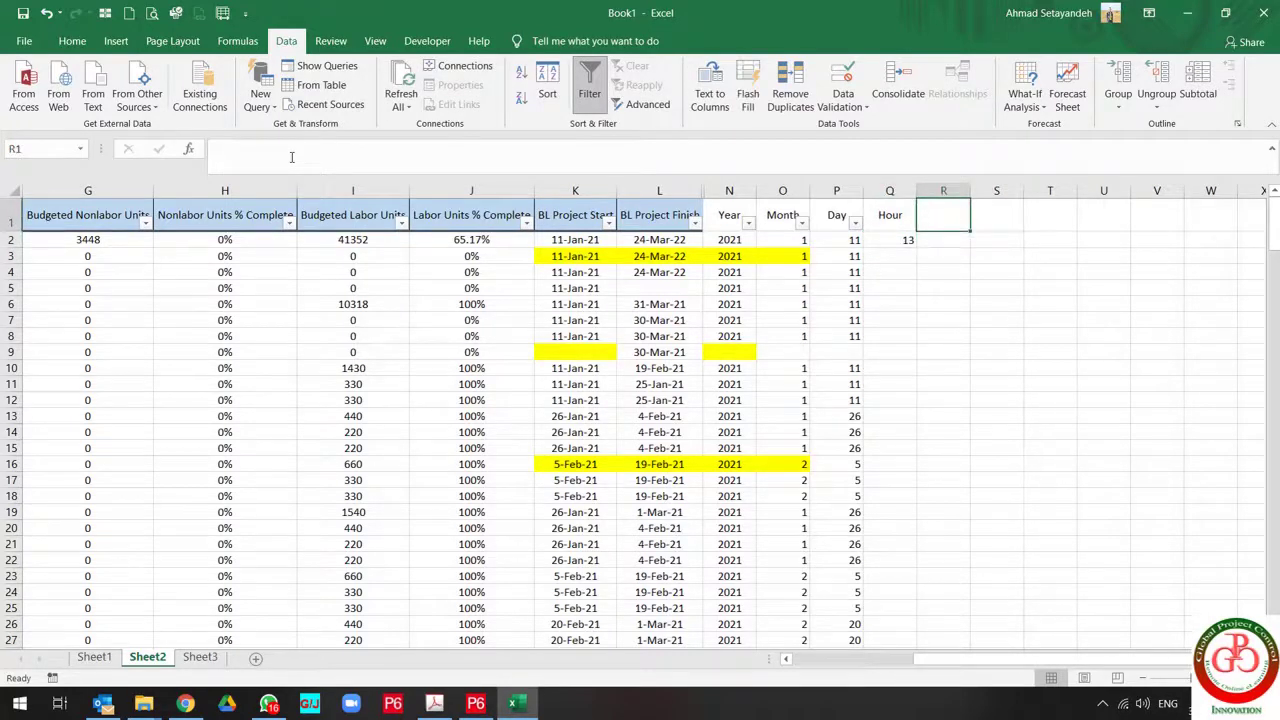
type("Min")
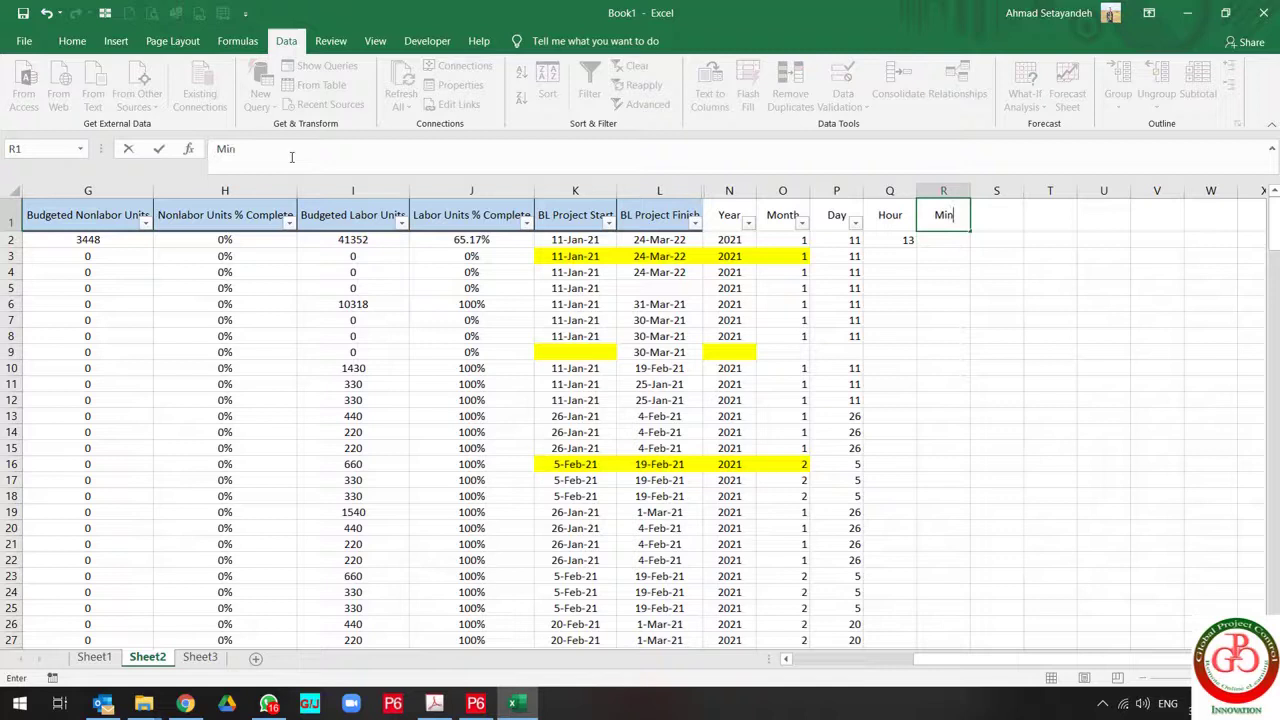
key("Return")
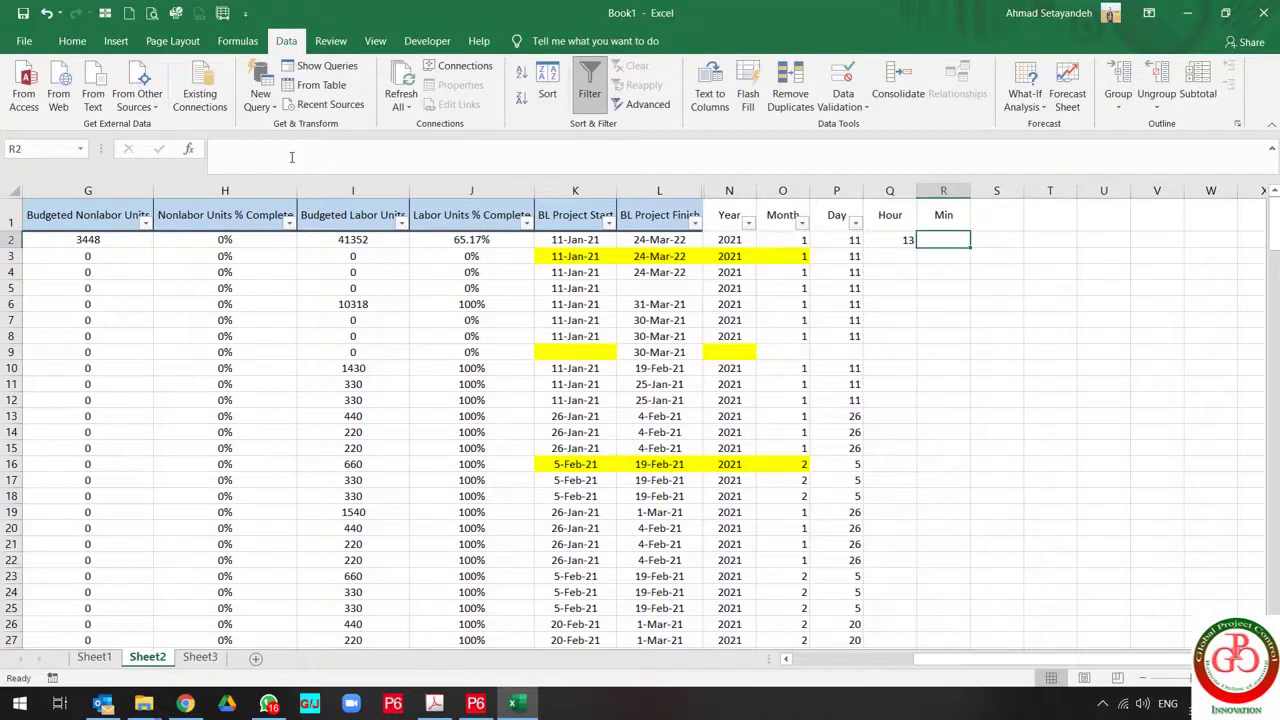
type("=min")
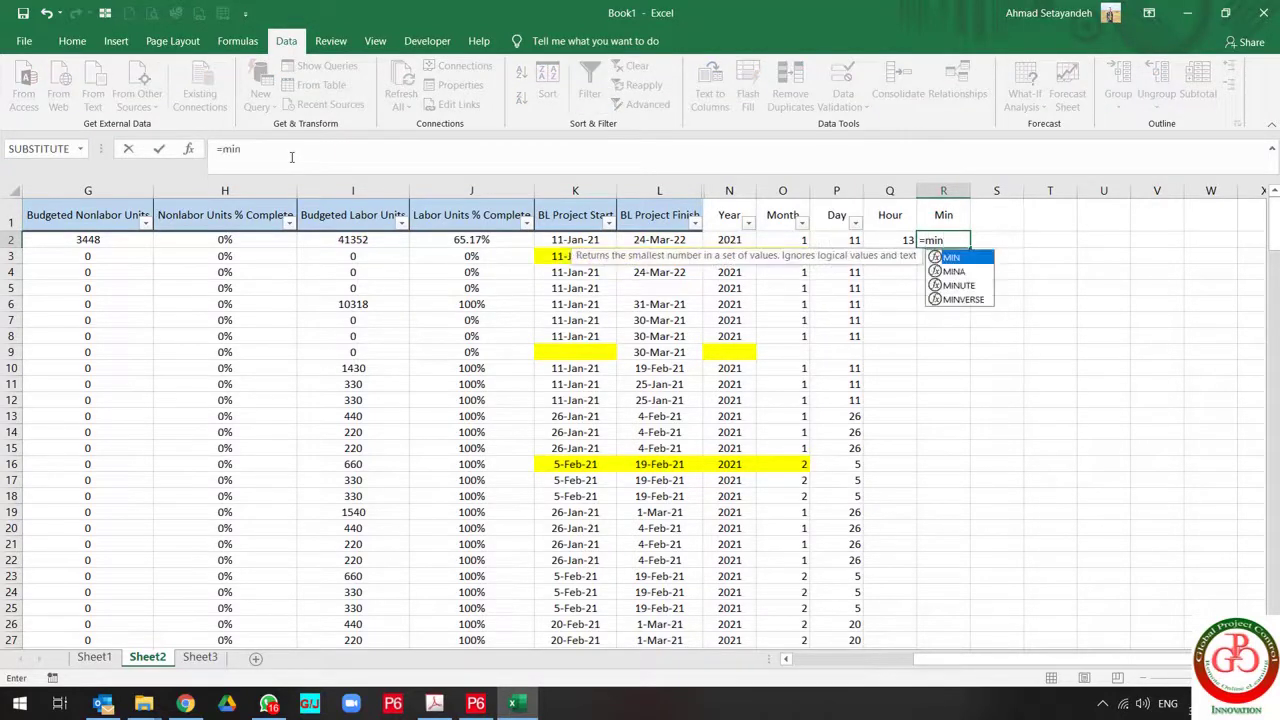
double_click(958, 285)
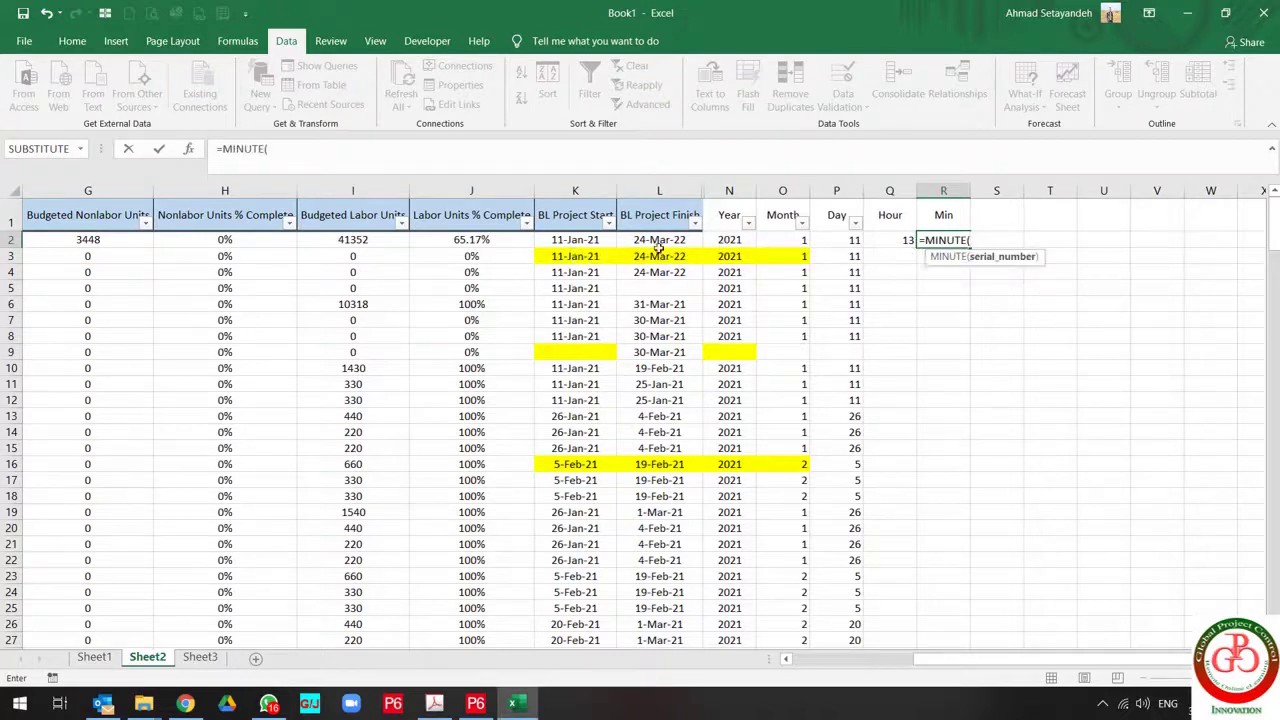
left_click(568, 243)
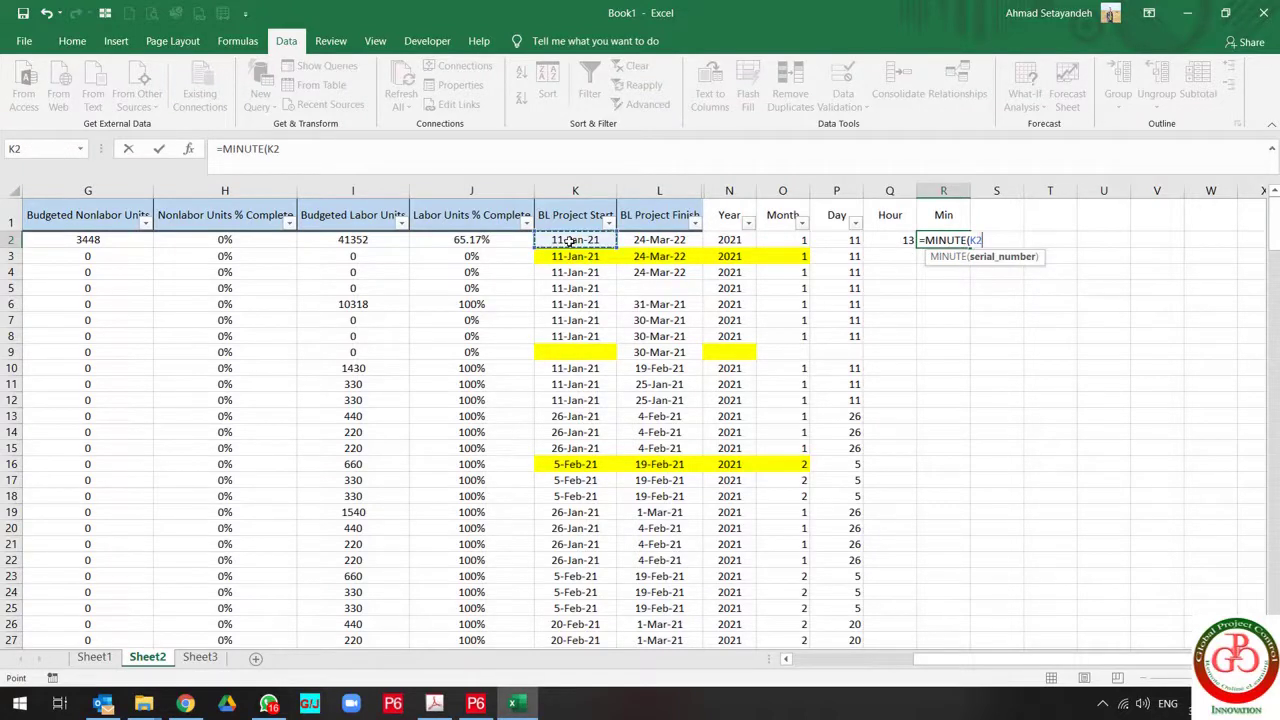
type(")")
key("Return")
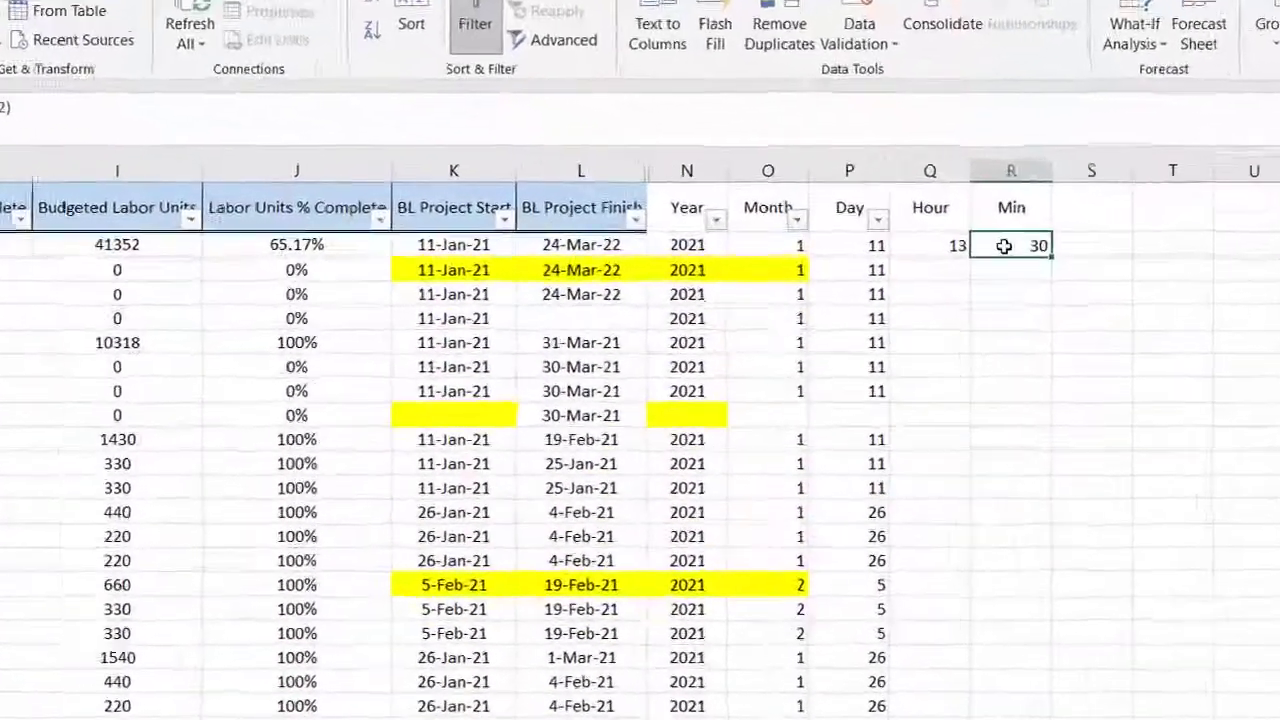
Compare the source date in K2 with its extracted year, month, day, hour and minute across N2:R2.
left_click_drag(960, 240, 605, 264)
key("ctrl+space")
key("ctrl+space")
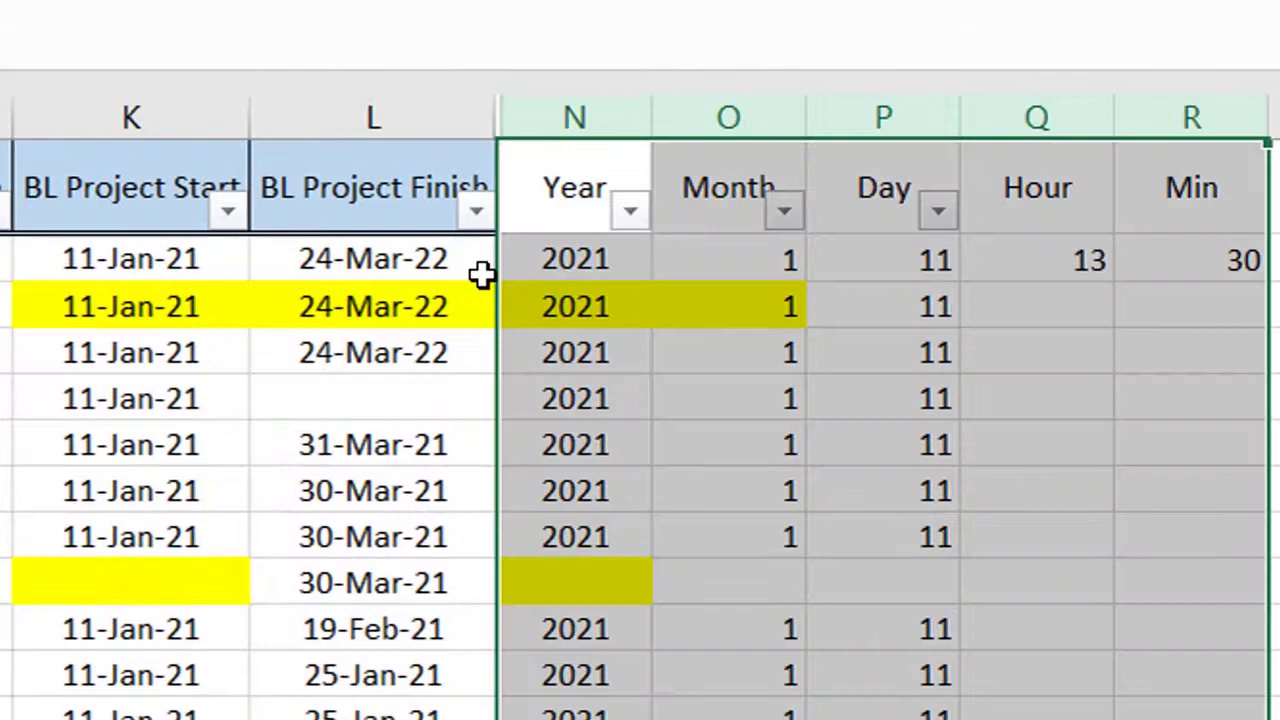
left_click(136, 257)
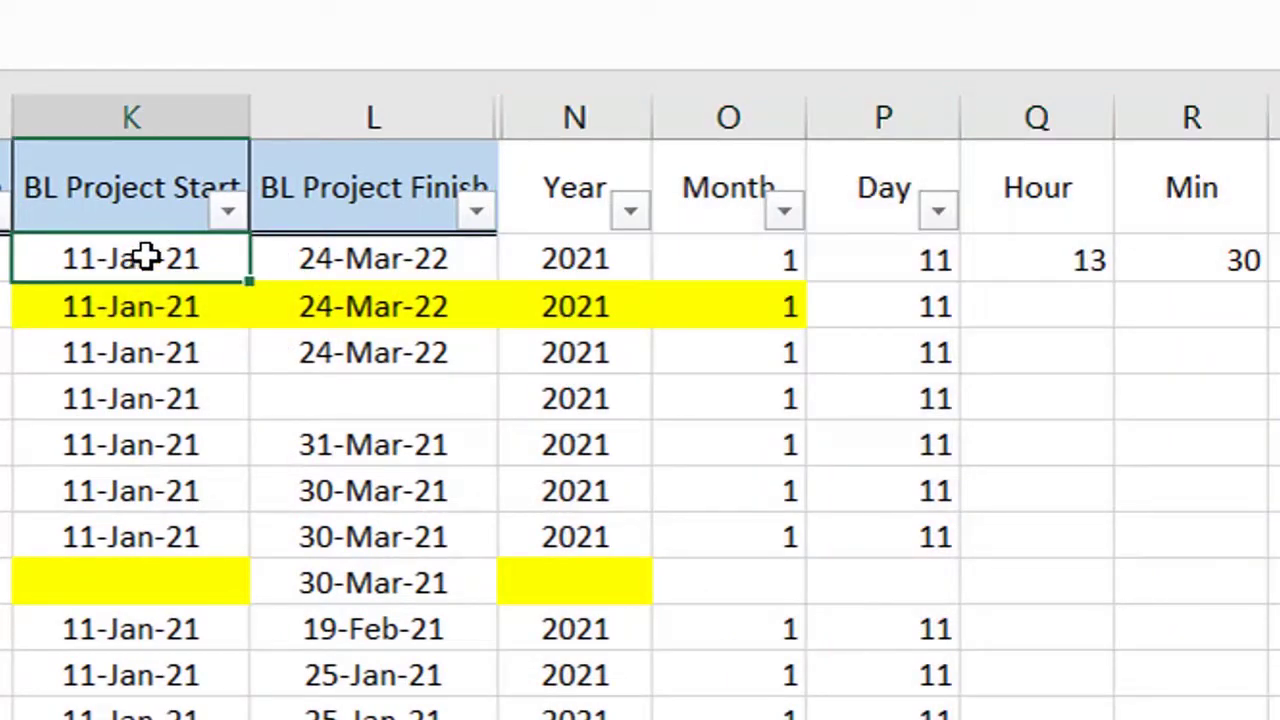
left_click(608, 258)
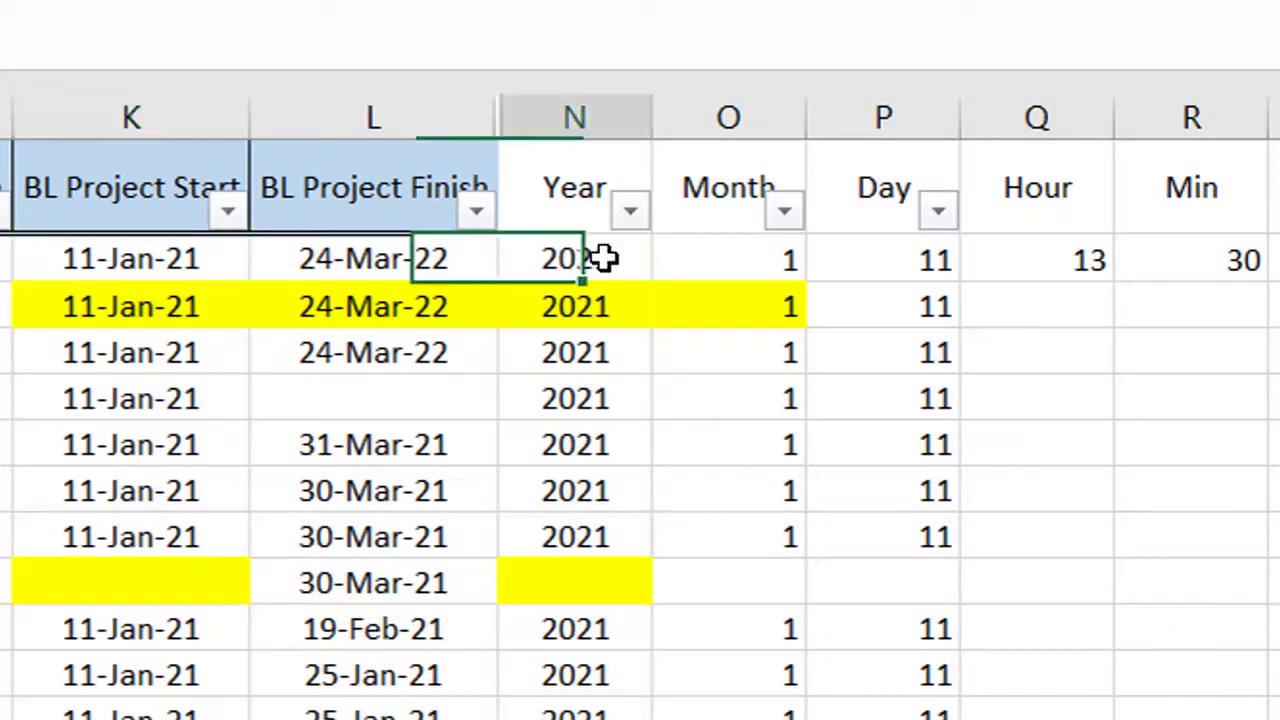
left_click_drag(605, 258, 1158, 258)
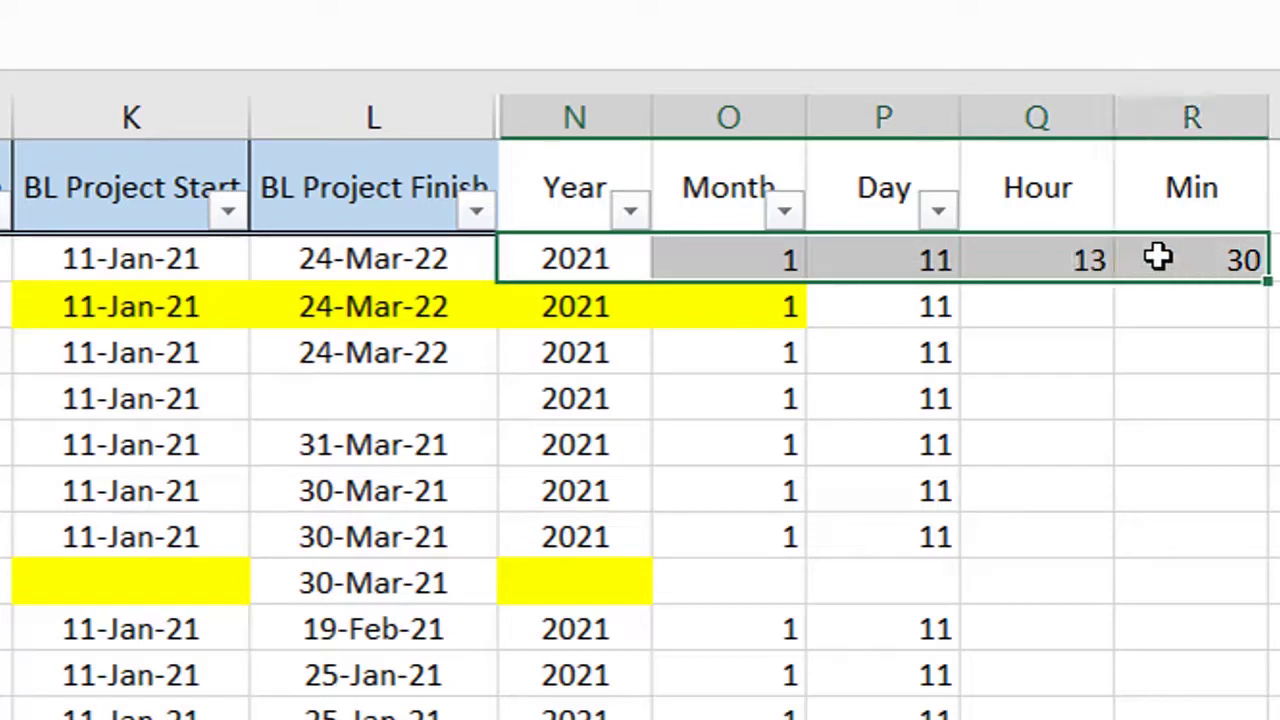